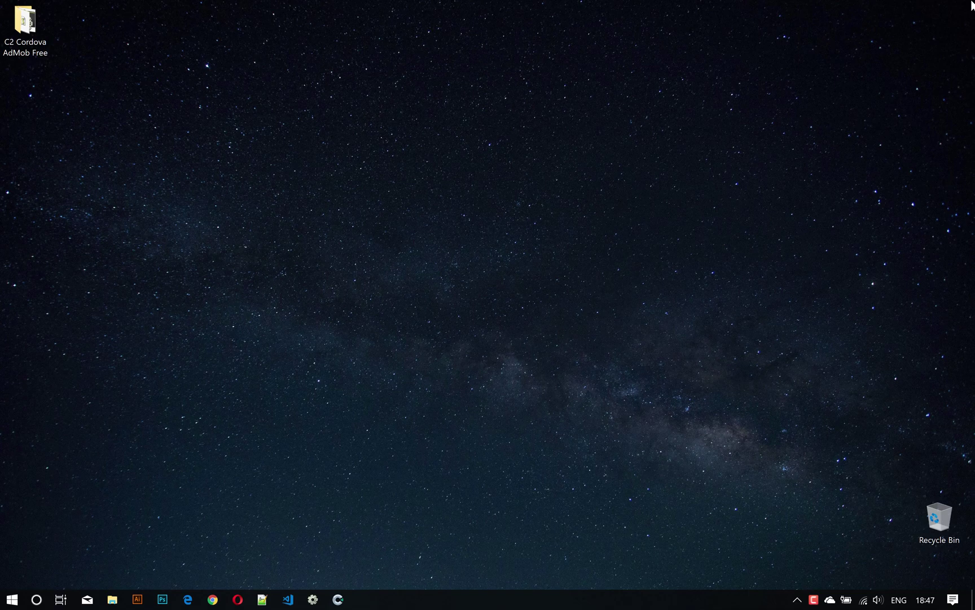
Open the C2 Cordova AdMob Free folder and select the Construct 2 .capx project file
double_click(25, 28)
left_click(299, 200)
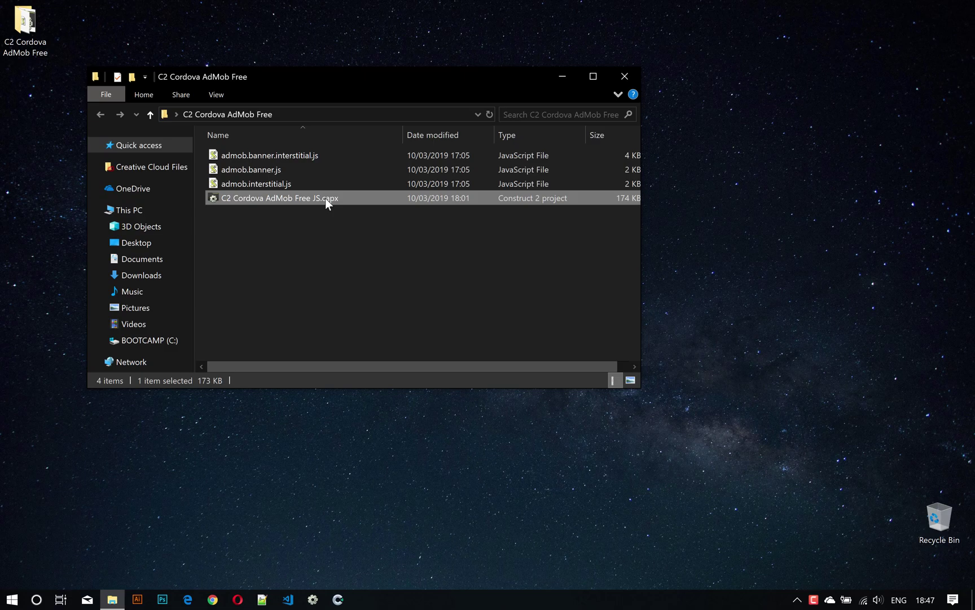
Open the AdMob Free .capx and view its eAds sheet, then open the Space Blaster demo game from the examples
double_click(325, 198)
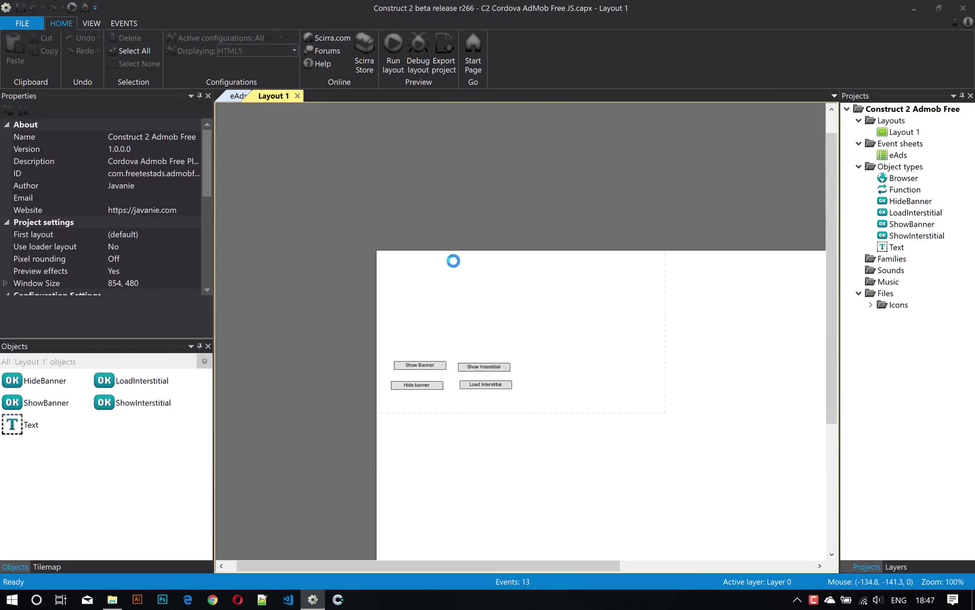
left_click(236, 98)
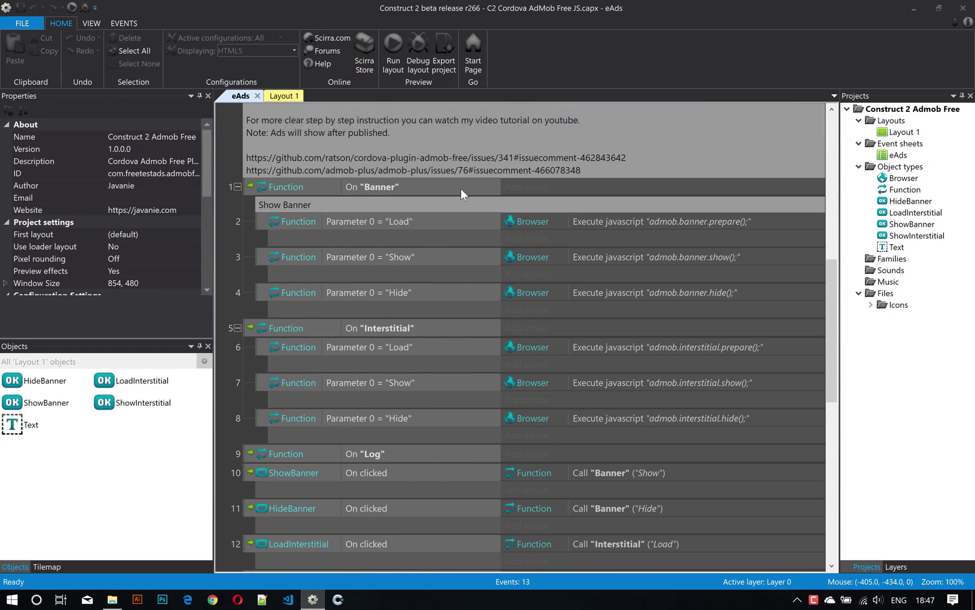
left_click(26, 22)
left_click(47, 36)
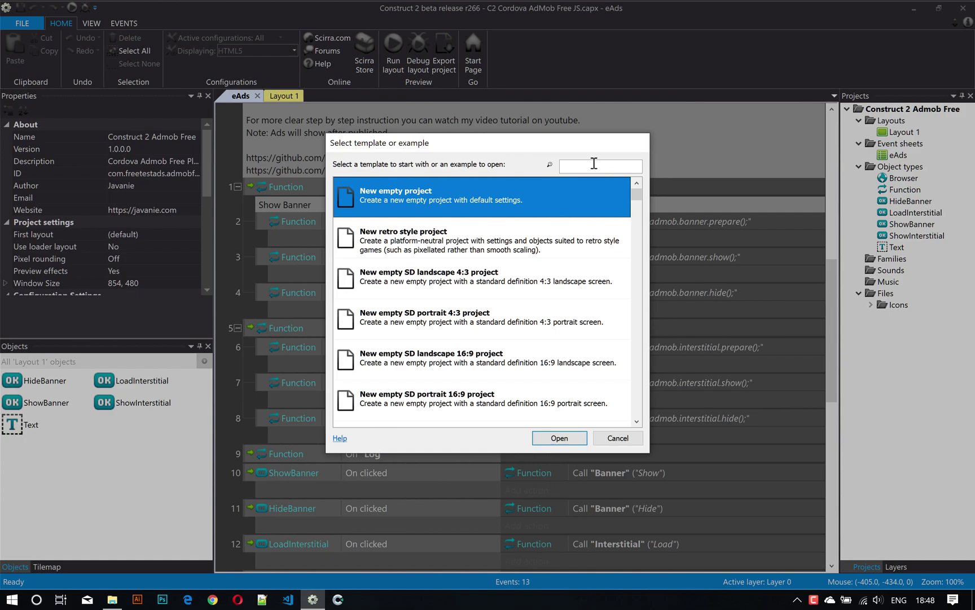
left_click(593, 163)
type("spa")
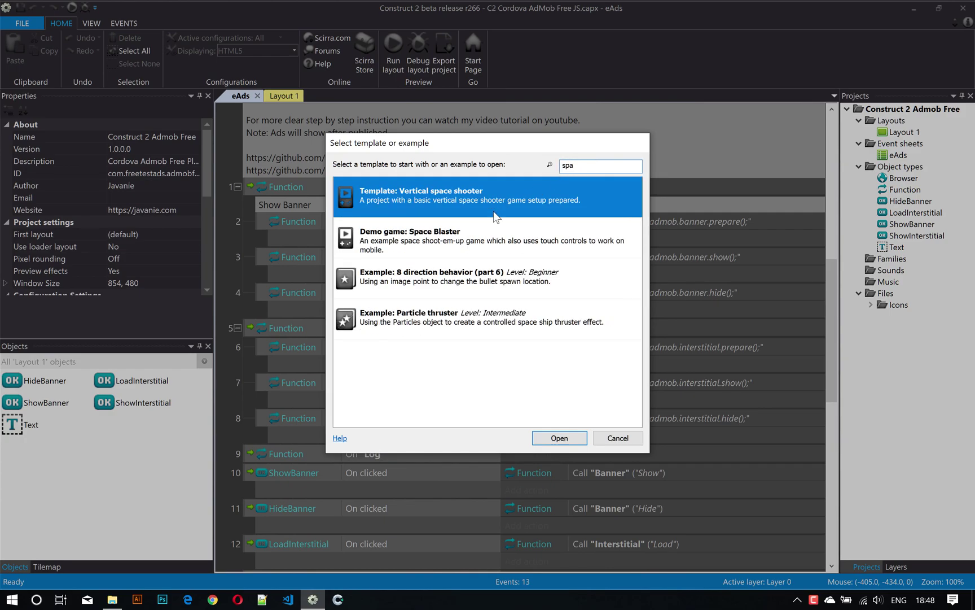
left_click(431, 242)
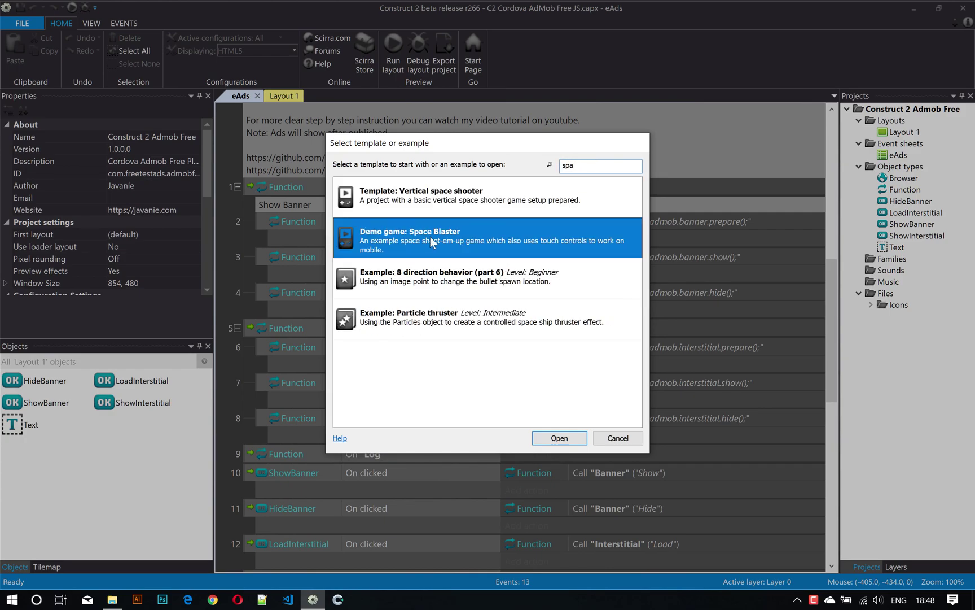
double_click(534, 254)
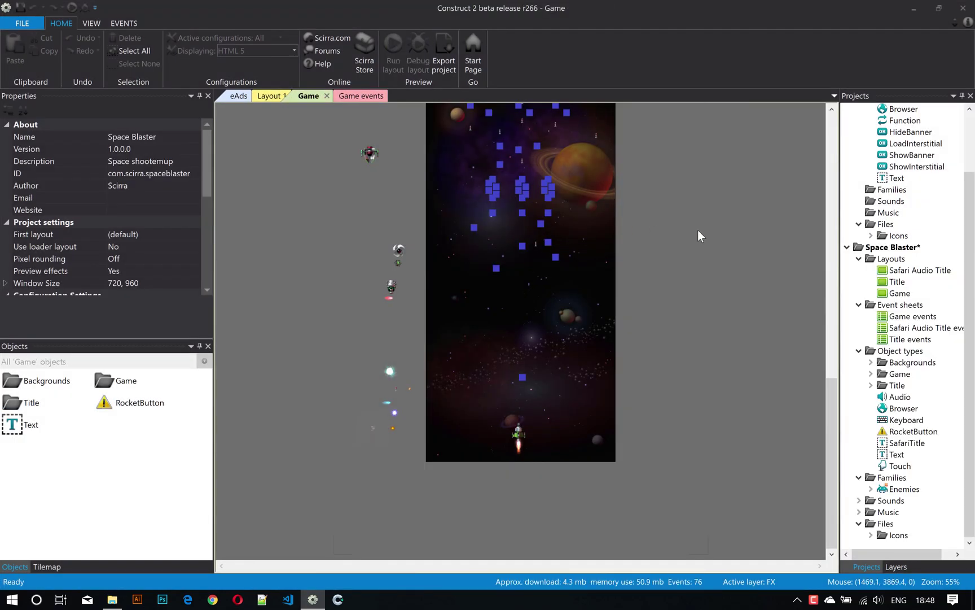
Insert a Function object into the Space Blaster Game layout
left_click(699, 235)
right_click(660, 242)
left_click(689, 248)
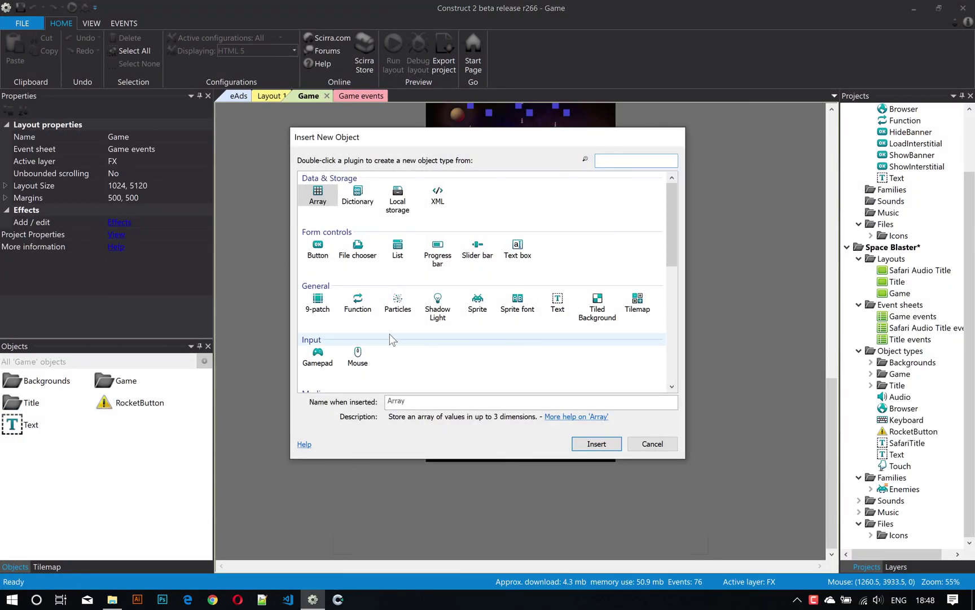
left_click(377, 305)
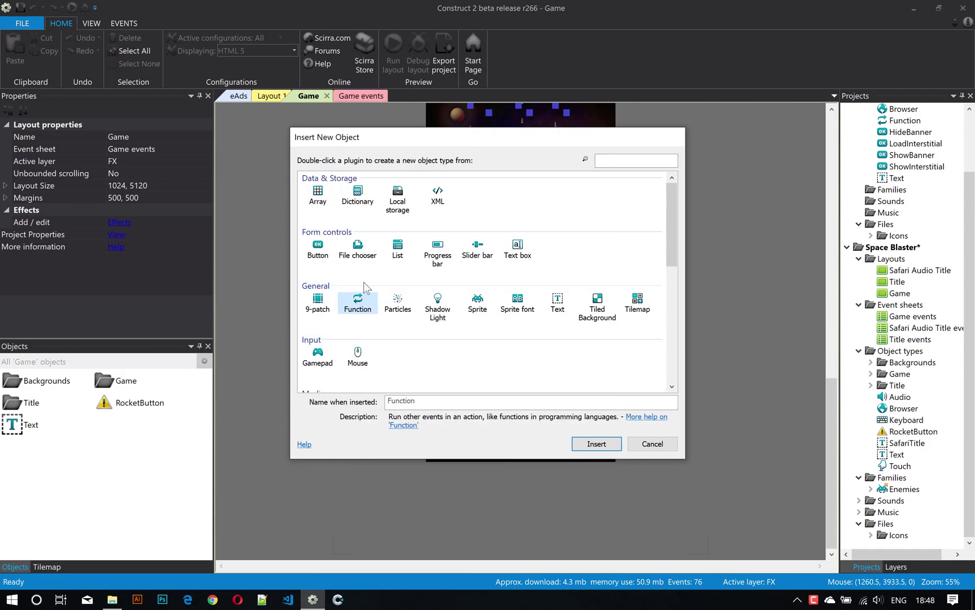
left_click(594, 443)
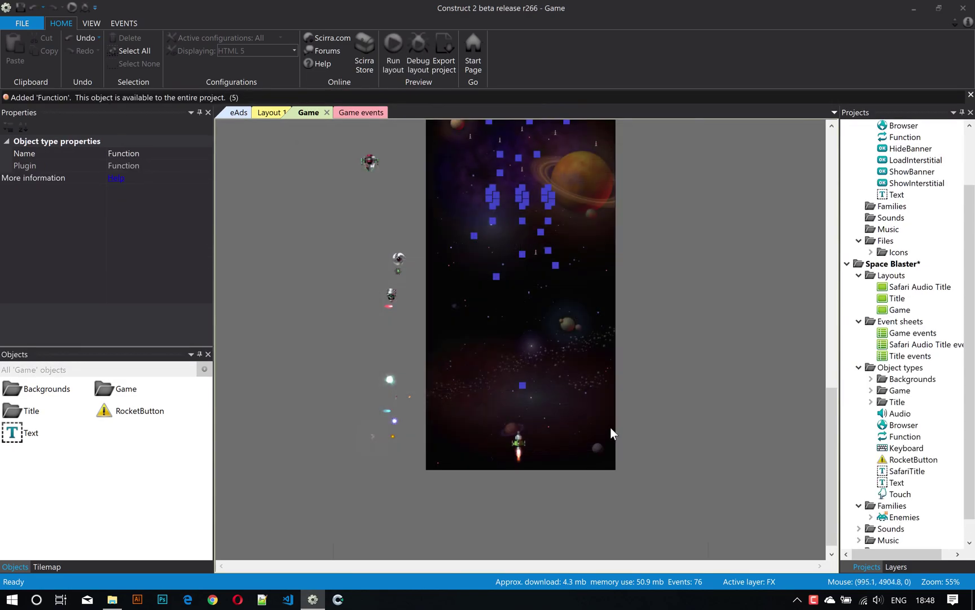
right_click(678, 308)
key("Escape")
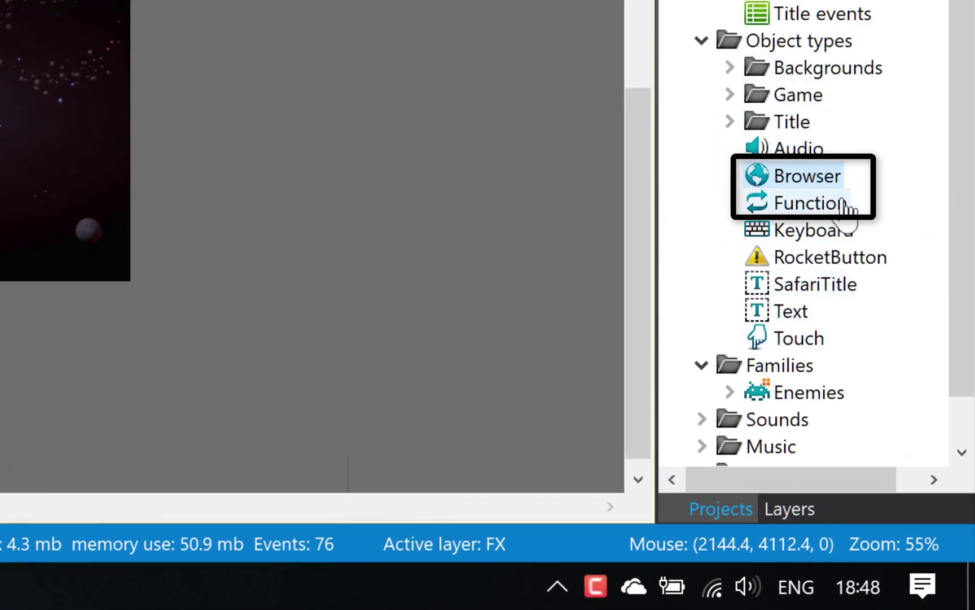
left_click(790, 185)
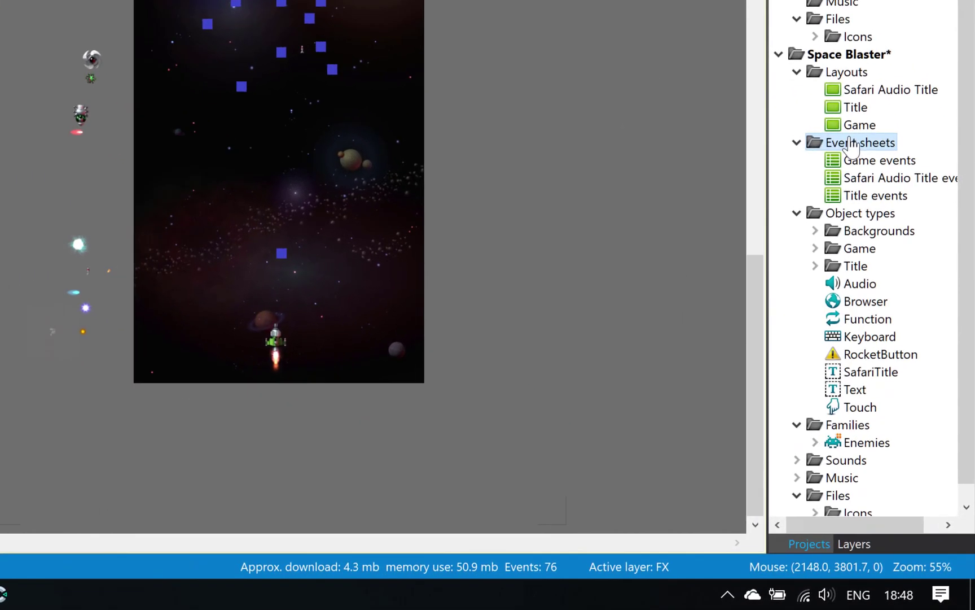
Add a new event sheet named eAds to Space Blaster's Event sheets folder
right_click(900, 305)
left_click(858, 132)
type("e")
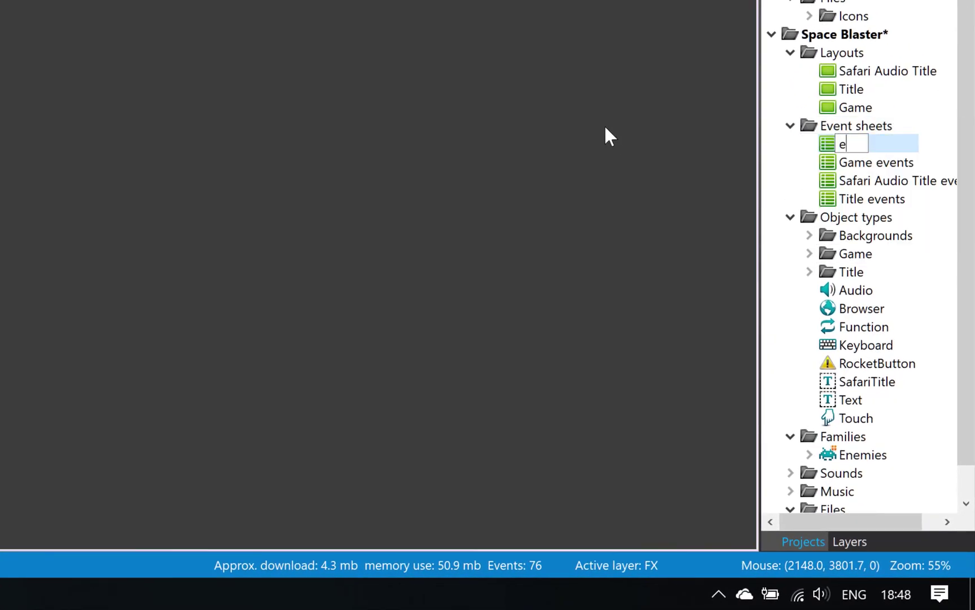
type("Ads")
key("Return")
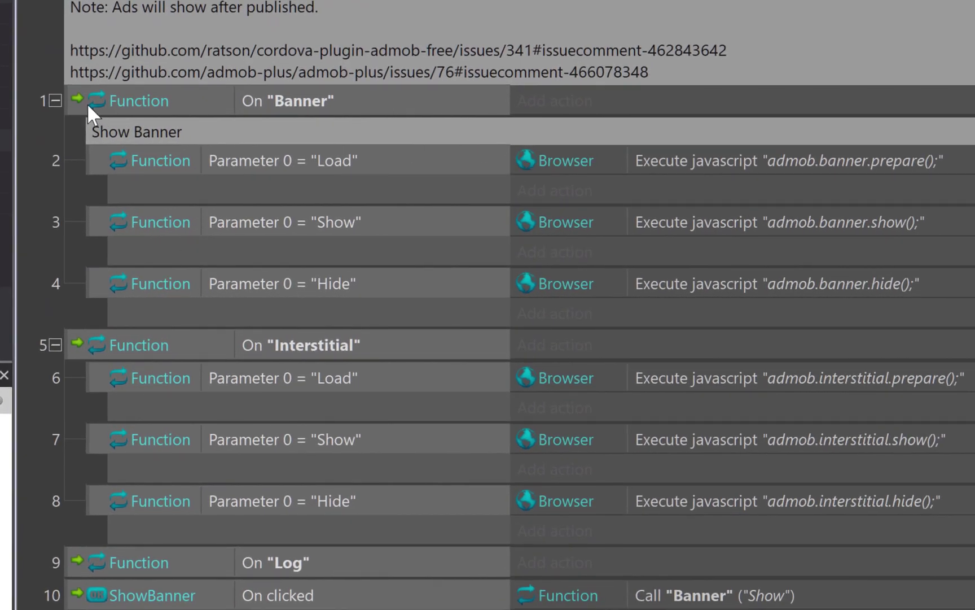
Select the Banner, Interstitial and Log events in the AdMob eAds sheet, then copy the On Banner event
left_click(71, 100)
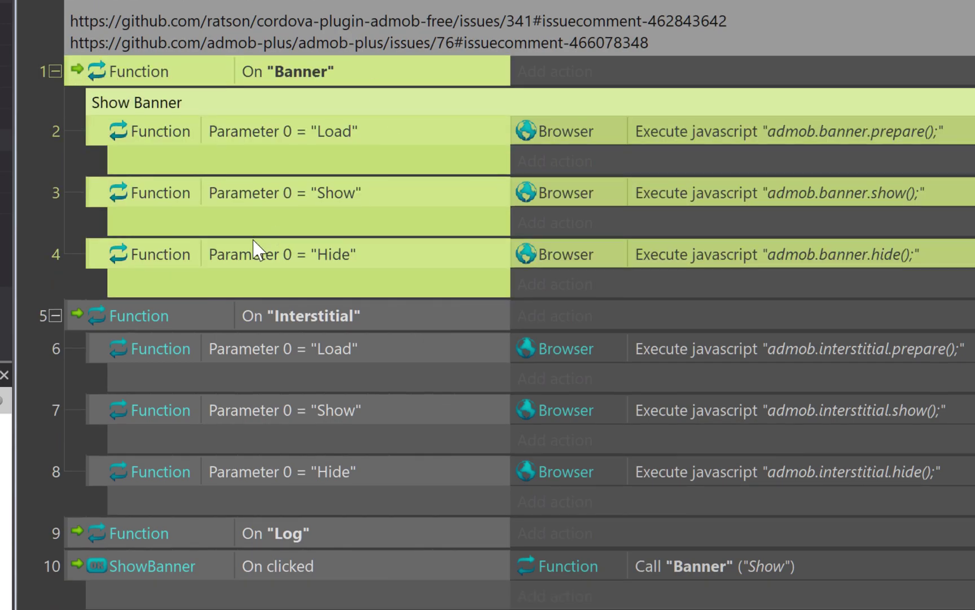
left_click(82, 309, "ctrl")
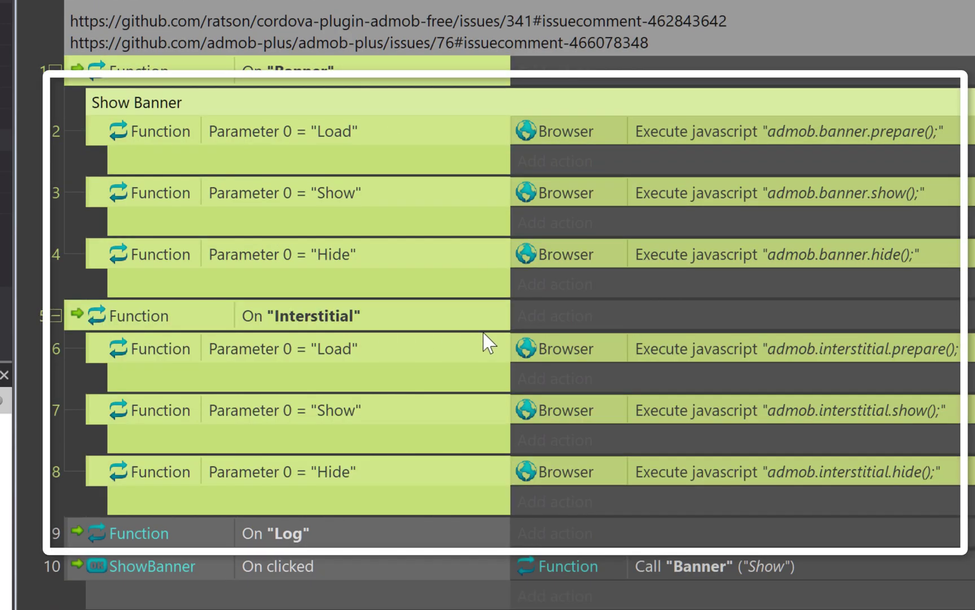
left_click(71, 527, "ctrl")
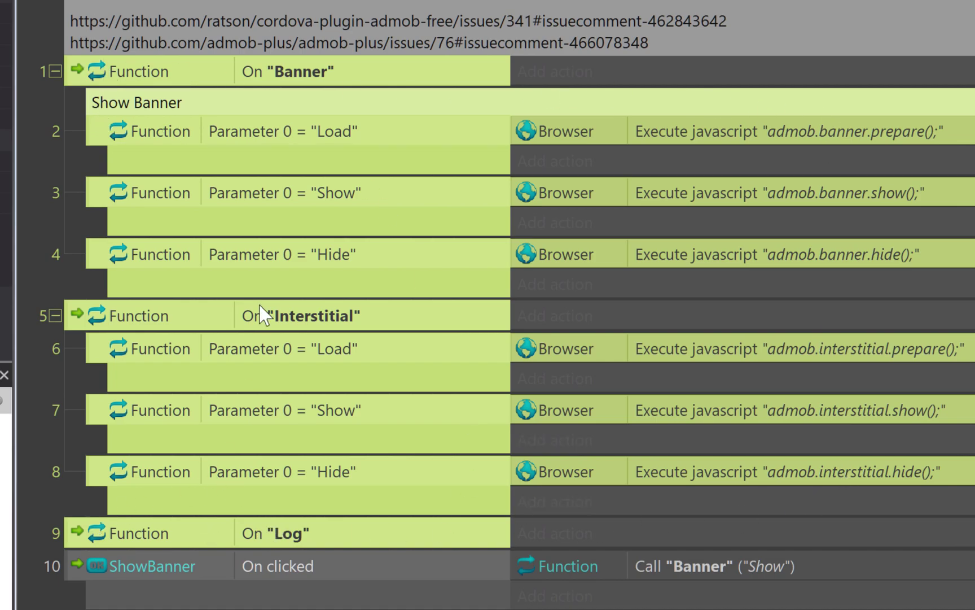
left_click(332, 82)
right_click(332, 82)
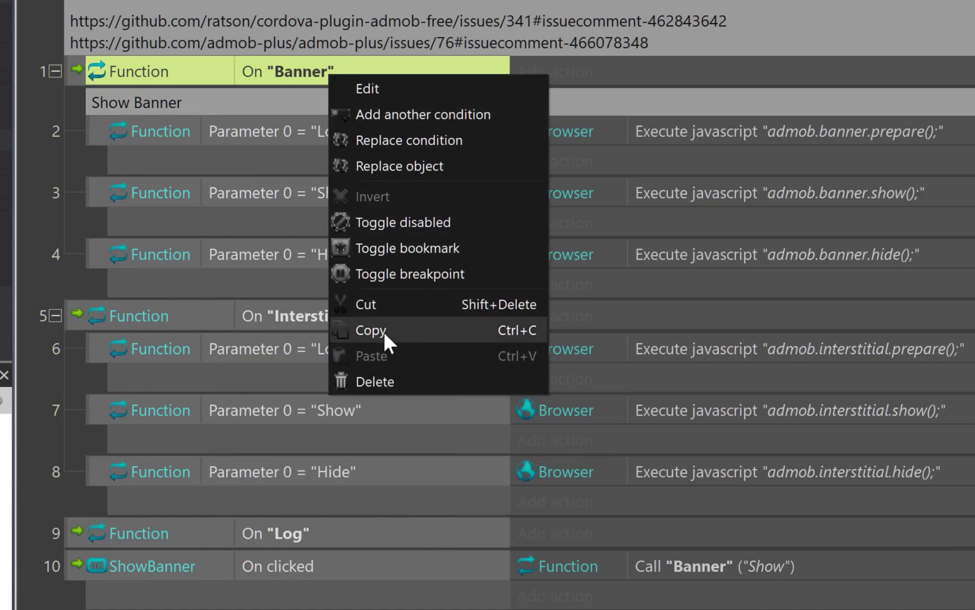
left_click(403, 331)
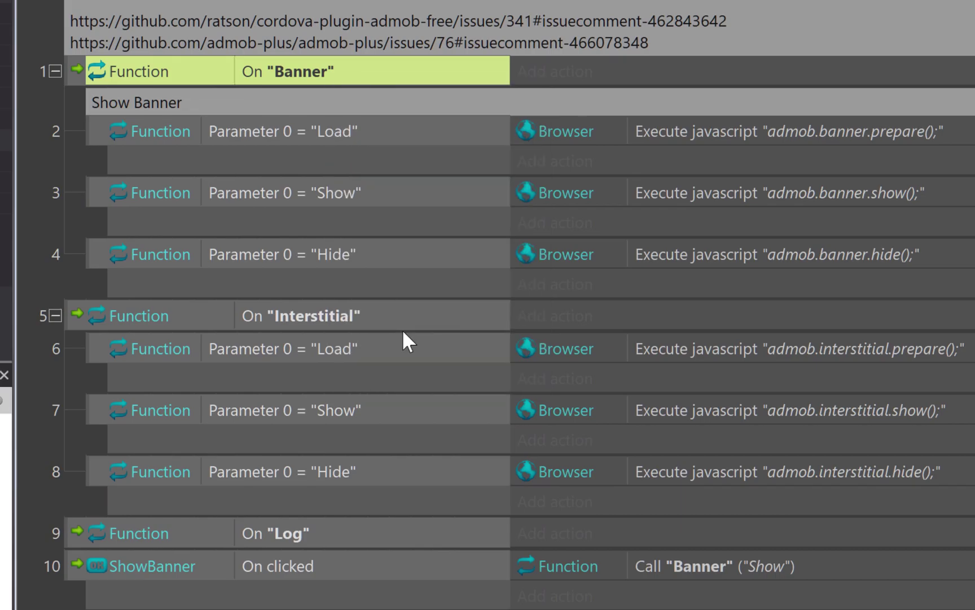
Copy AdMob events 1–9 and paste them into Space Blaster's eAds sheet
left_click(61, 69)
left_click(58, 542, "shift")
right_click(79, 534)
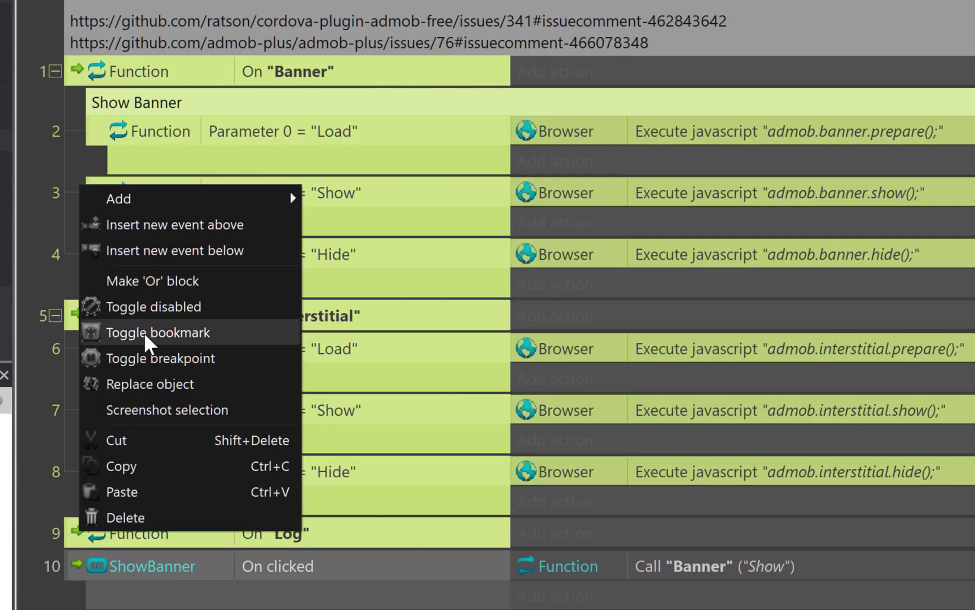
left_click(136, 464)
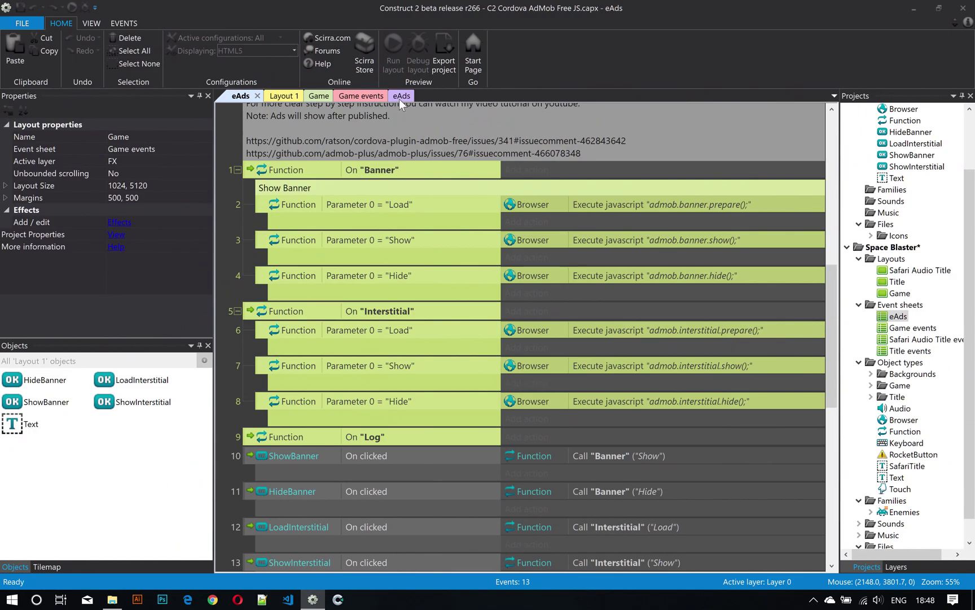
left_click(399, 97)
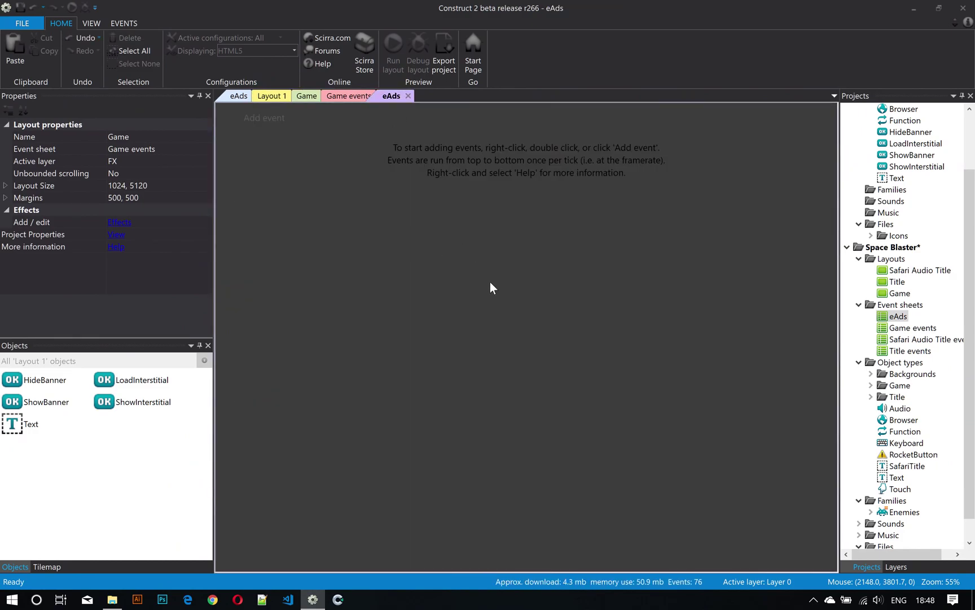
key("ctrl+v")
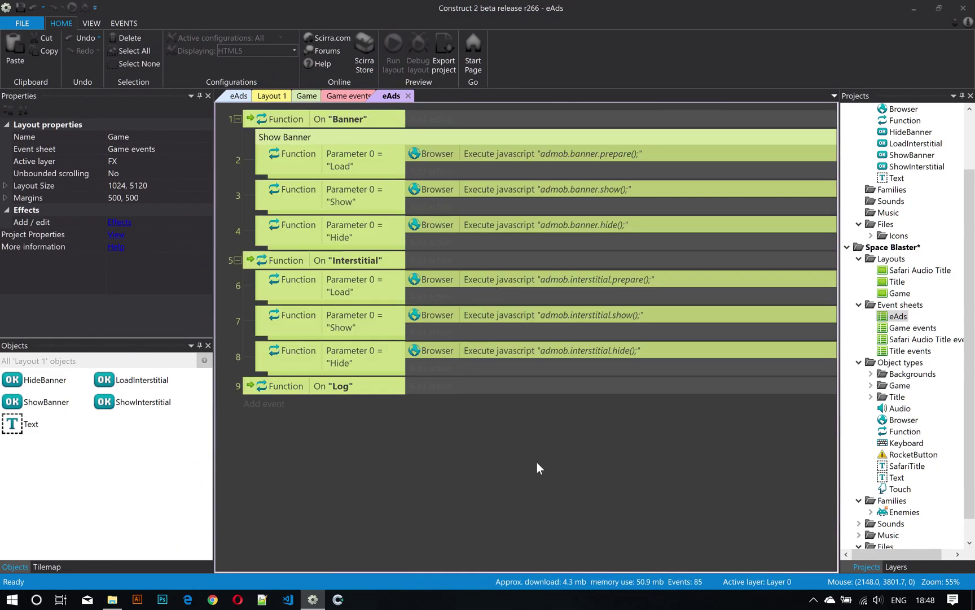
Add an Include: eAds line to the top of Space Blaster's Game events sheet
left_click(536, 462)
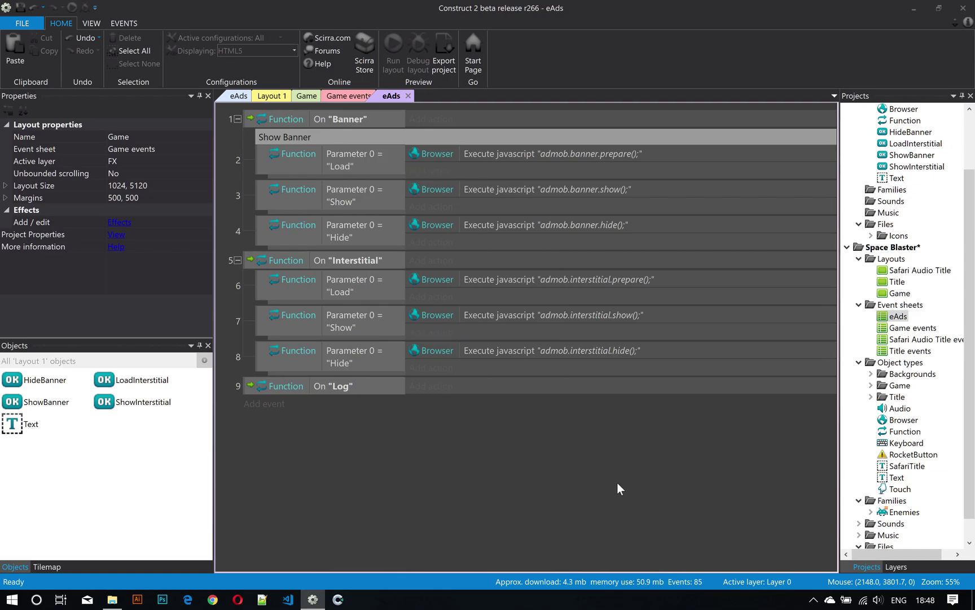
double_click(910, 328)
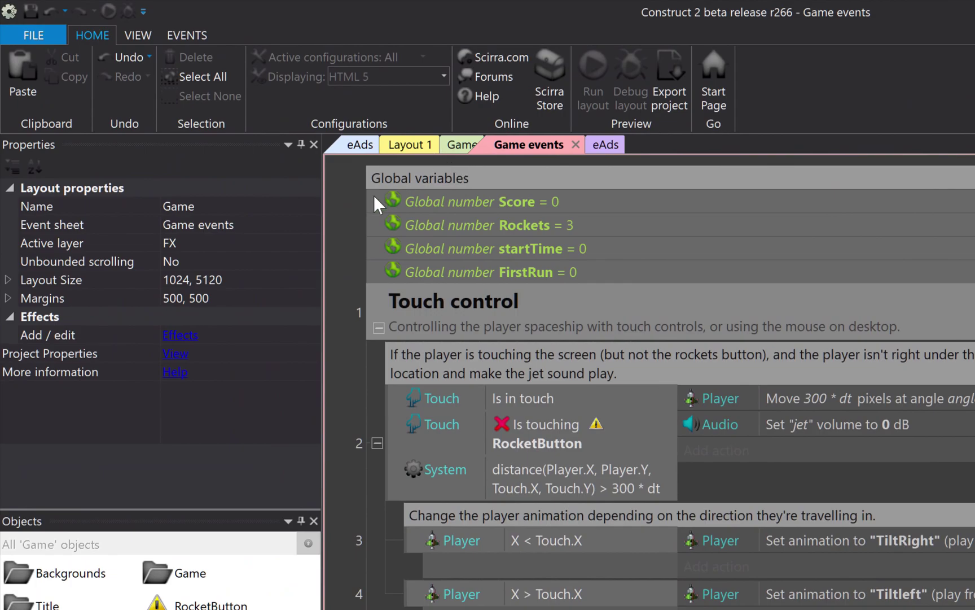
right_click(350, 222)
left_click(390, 319)
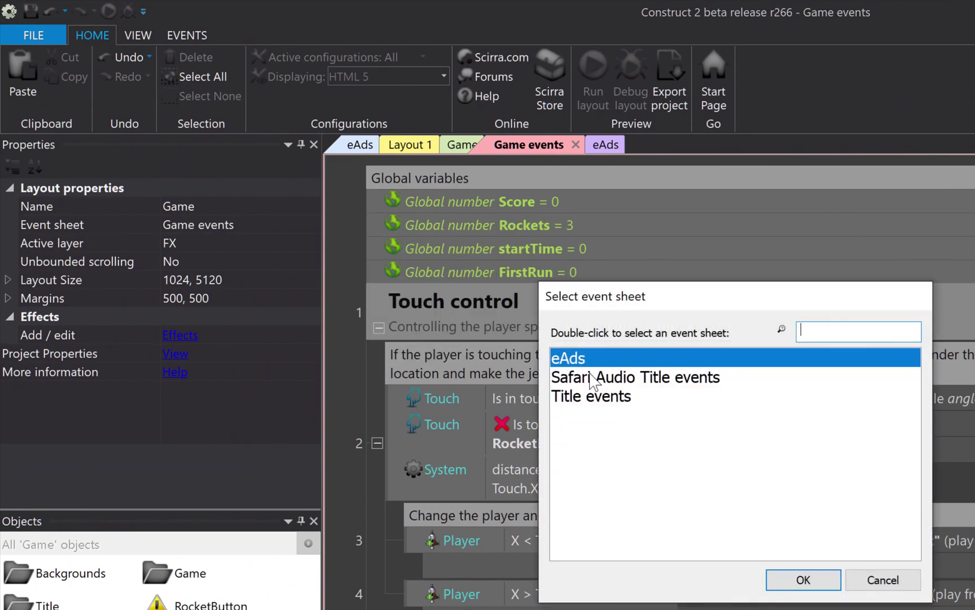
double_click(584, 360)
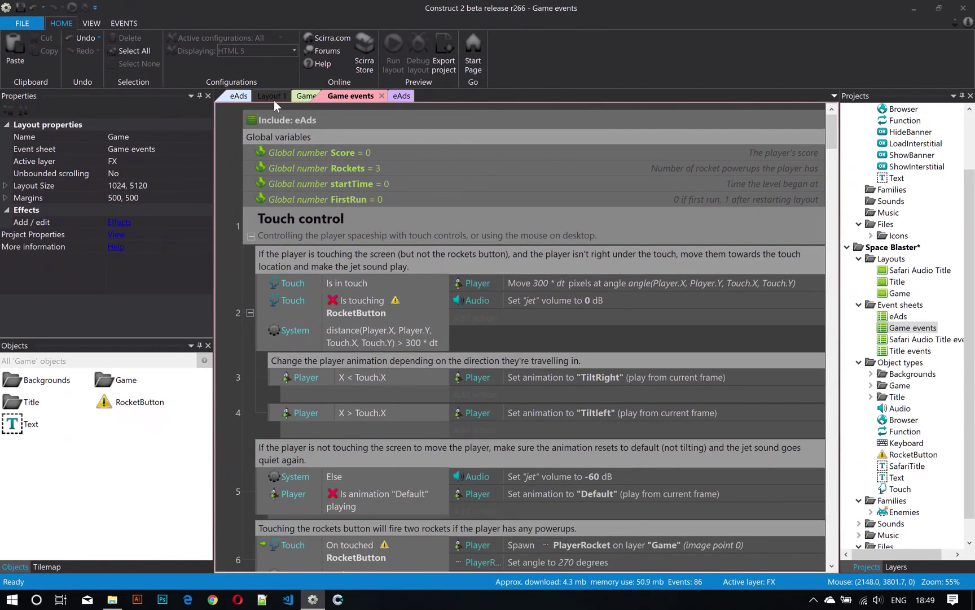
scroll(899, 464, "down", 1)
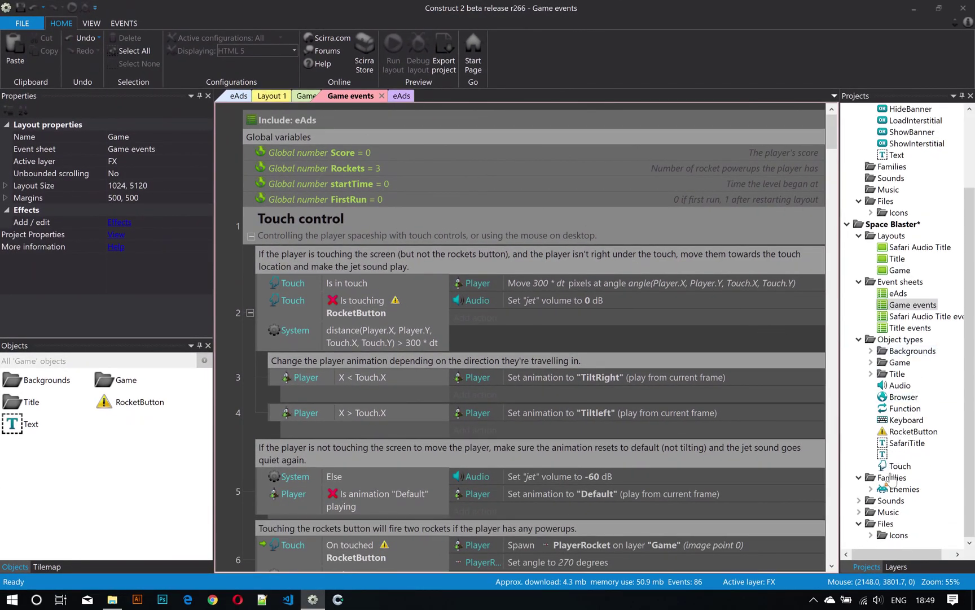
left_click(904, 520)
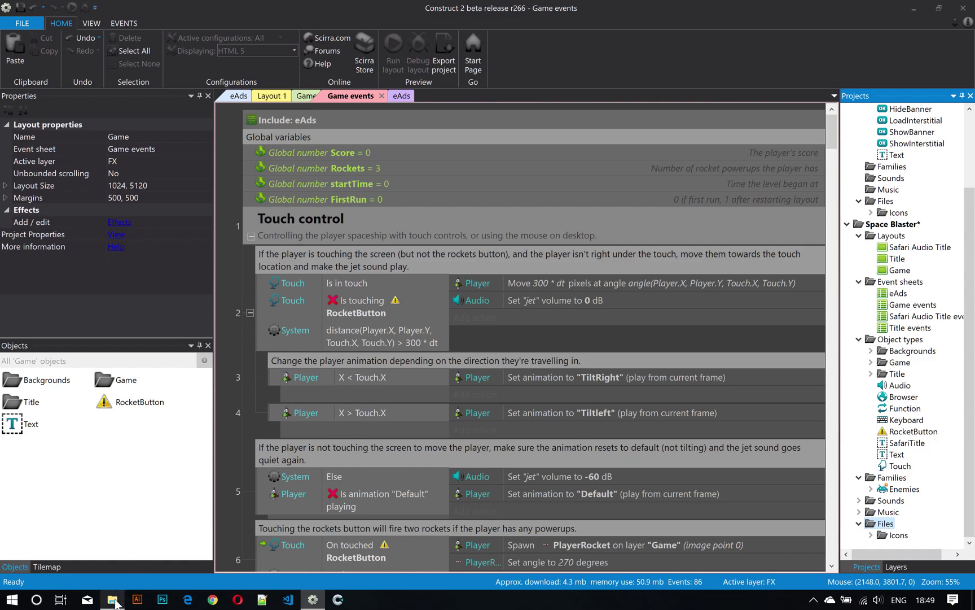
Drag admob.banner.interstitial.js from the C2 Cordova AdMob Free folder into VS Code to open it
left_click(503, 605)
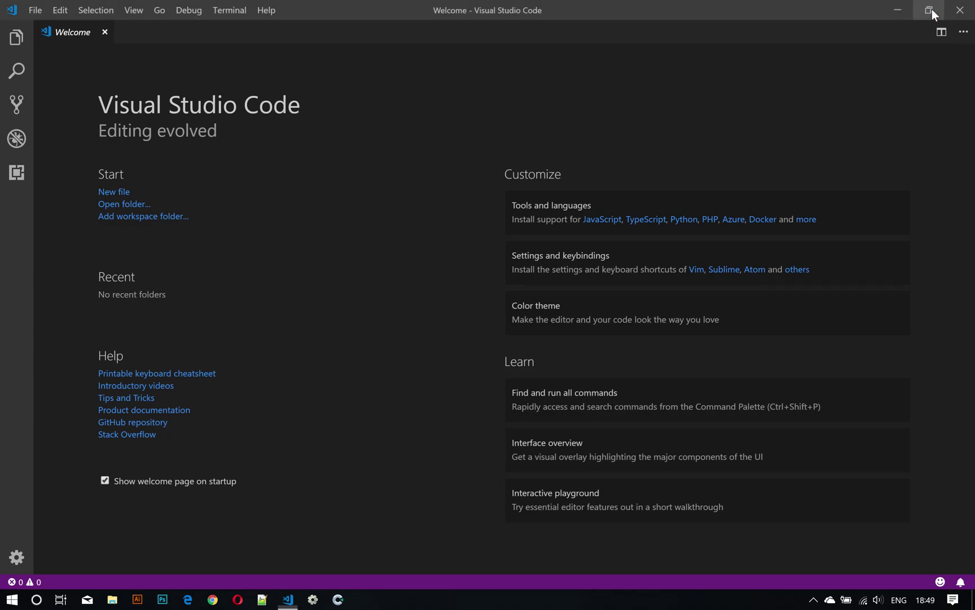
left_click(932, 14)
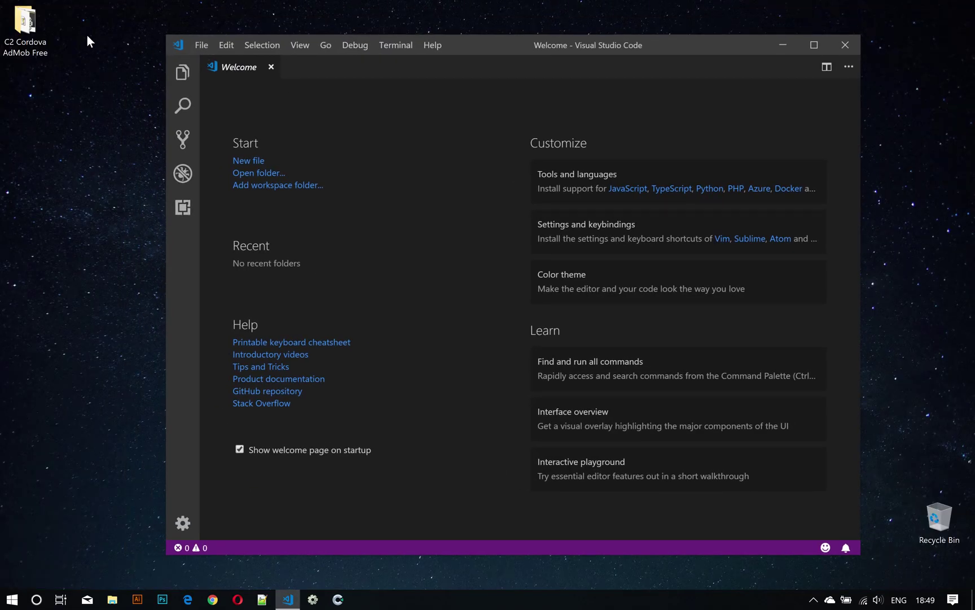
double_click(28, 28)
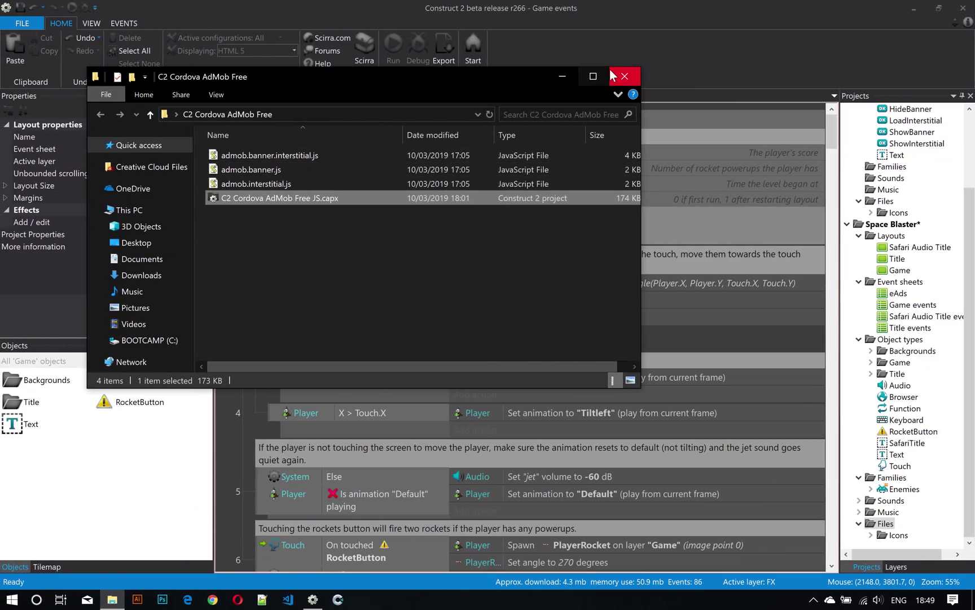
left_click(623, 73)
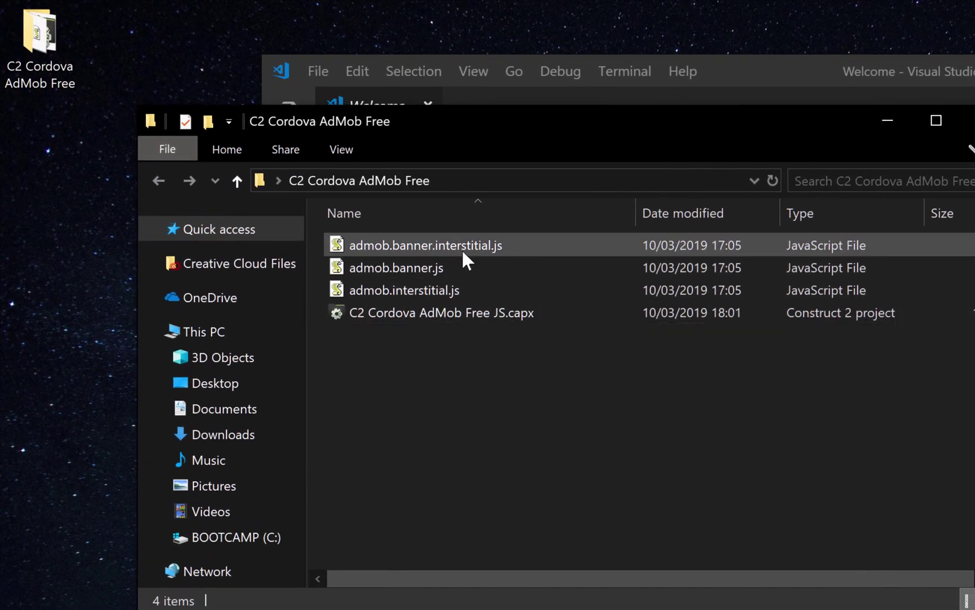
left_click(448, 248)
left_click(424, 265)
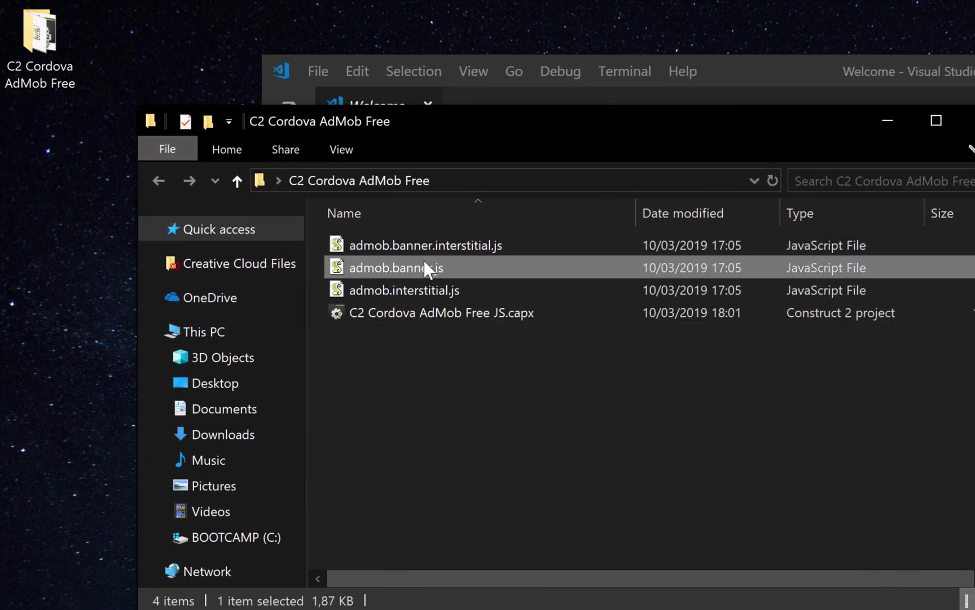
left_click(452, 291)
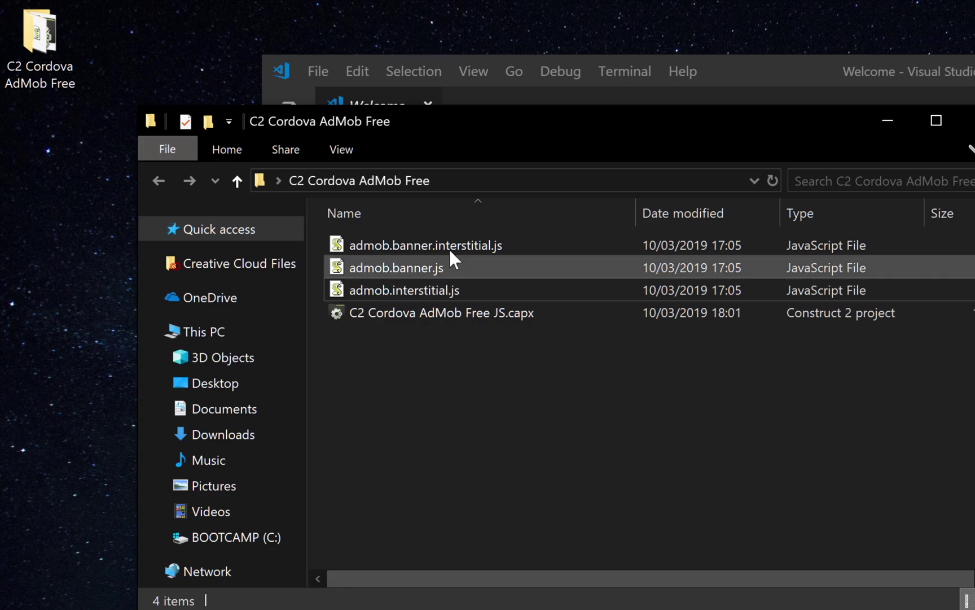
left_click(468, 248)
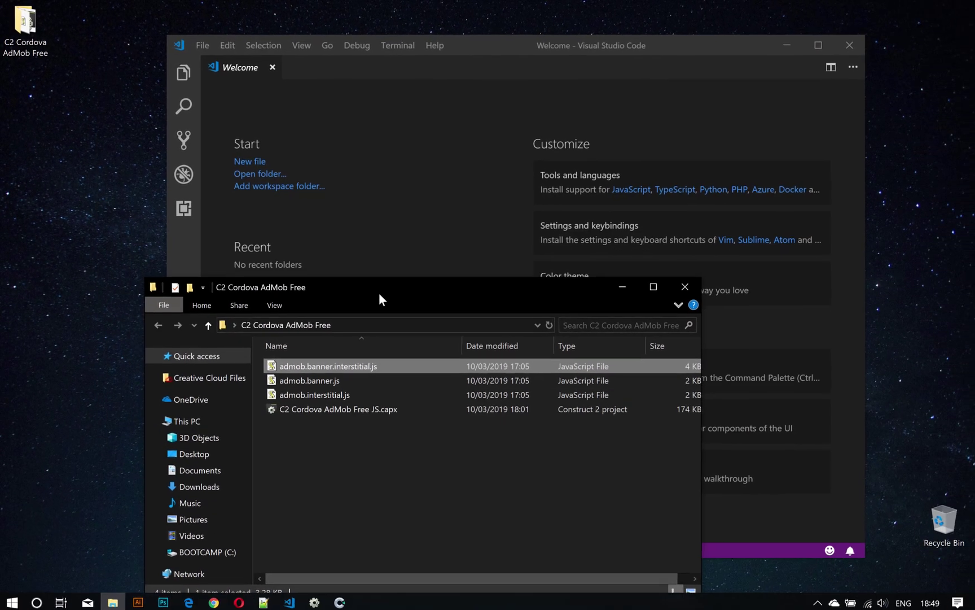
left_click_drag(328, 364, 453, 226)
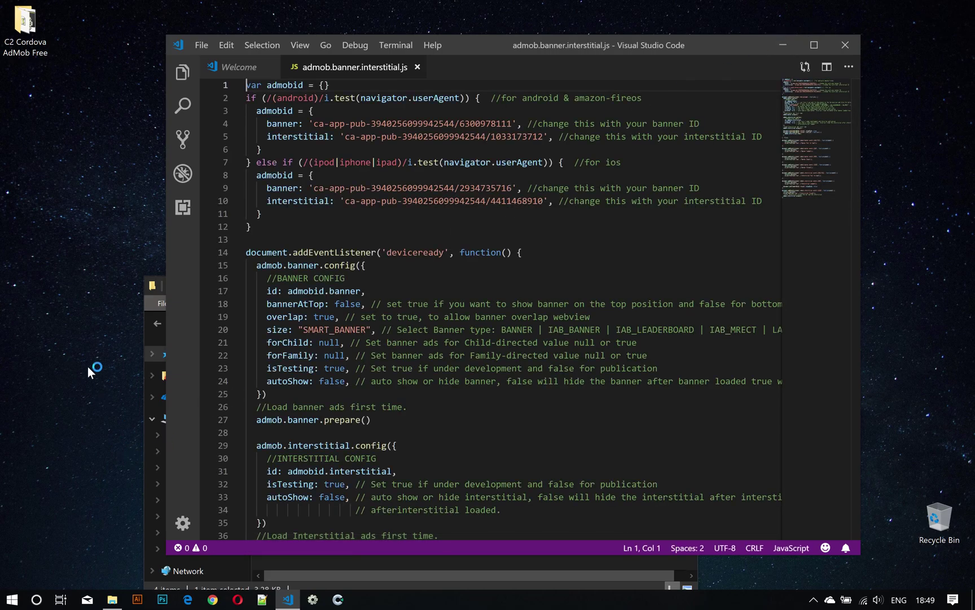
Maximise VS Code and review the Android and iOS banner and interstitial ad IDs
left_click(152, 285)
left_click(619, 285)
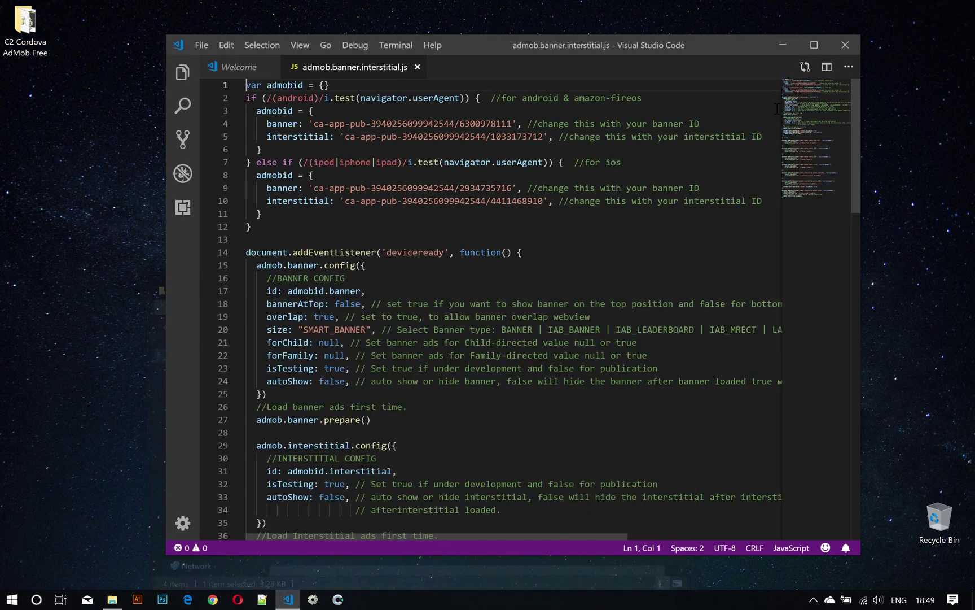
left_click(813, 44)
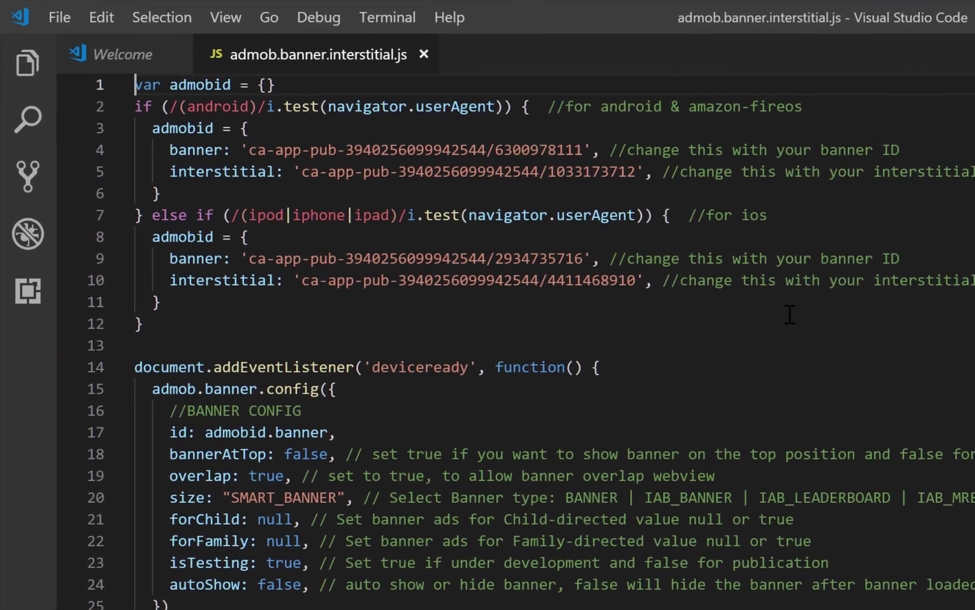
left_click(788, 311)
left_click_drag(144, 145, 164, 196)
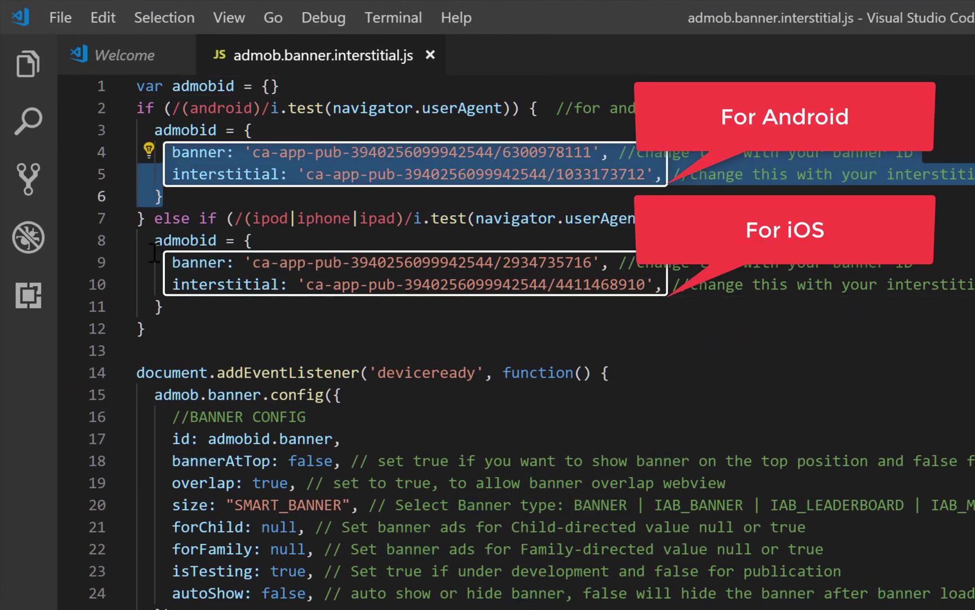
left_click_drag(154, 254, 621, 285)
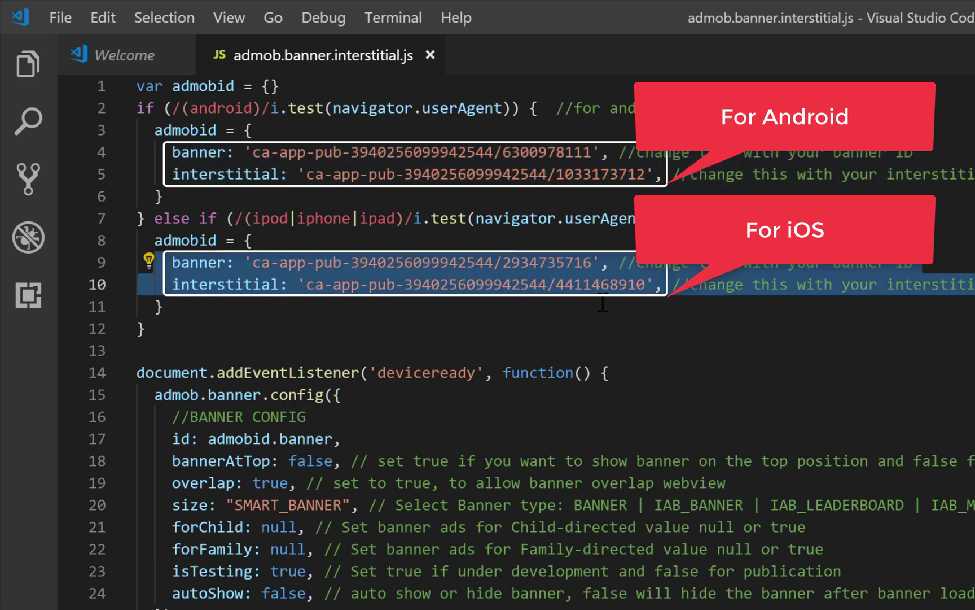
Review the banner settings (bannerAtTop, overlap, size) and the Android banner ID, then return to Construct 2
left_click(254, 417)
left_click(285, 438)
key("End")
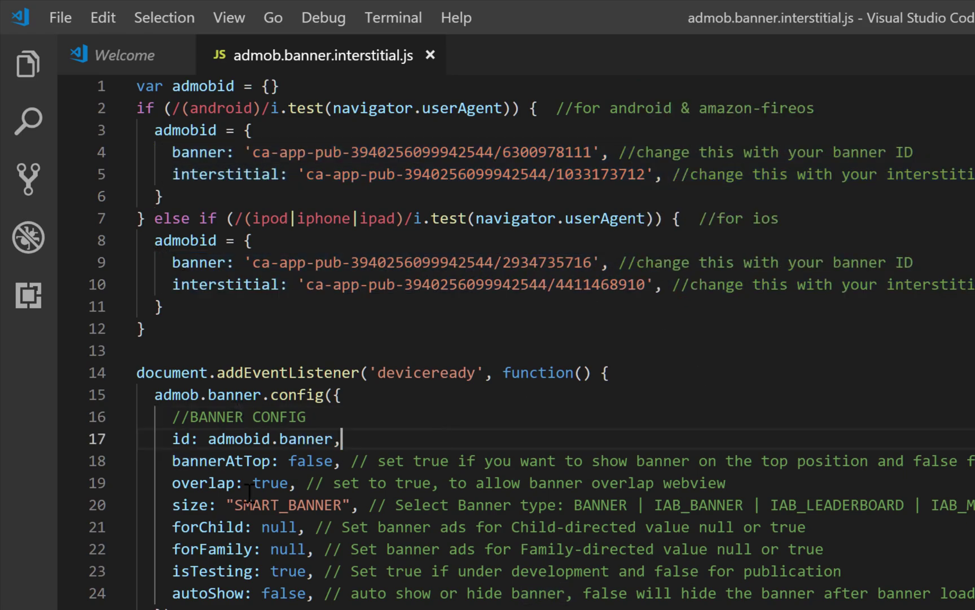
left_click_drag(168, 483, 726, 483)
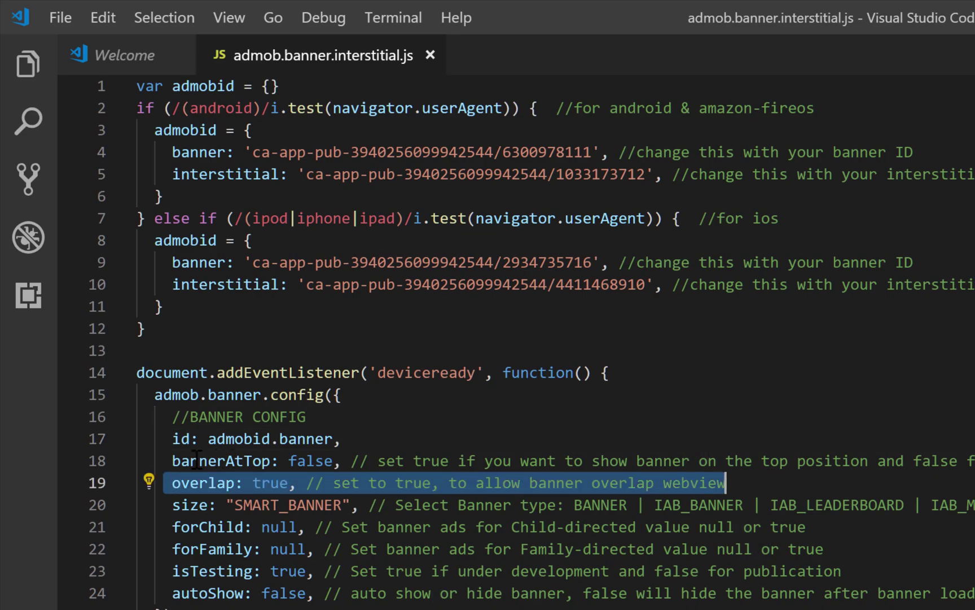
left_click_drag(174, 460, 754, 460)
left_click(658, 505)
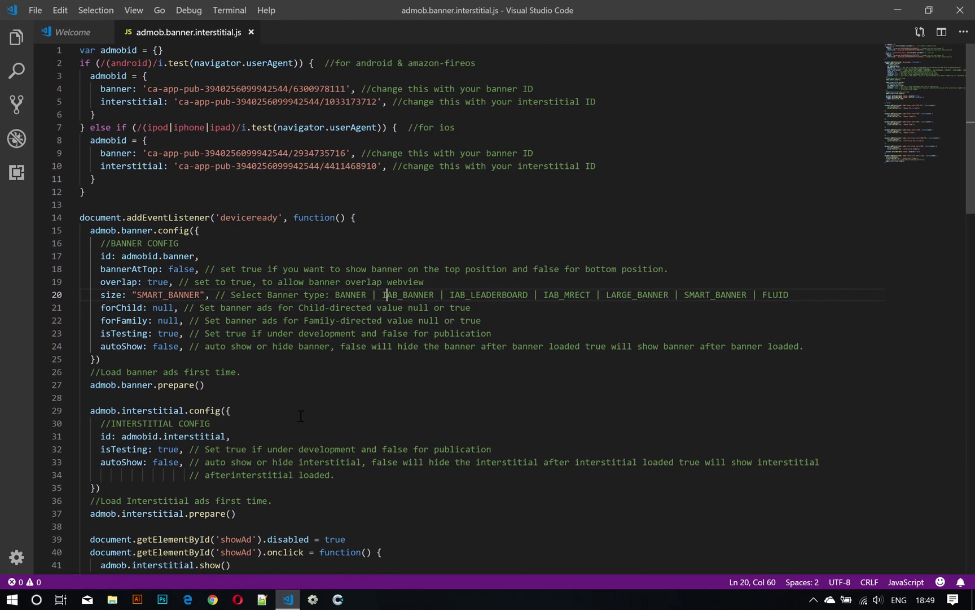
left_click(300, 395)
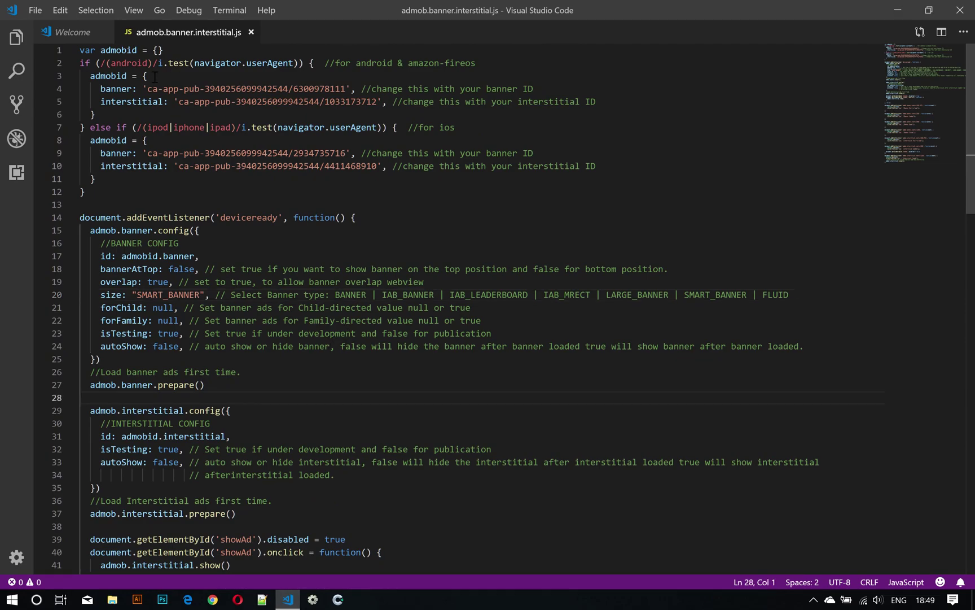
left_click_drag(148, 88, 350, 88)
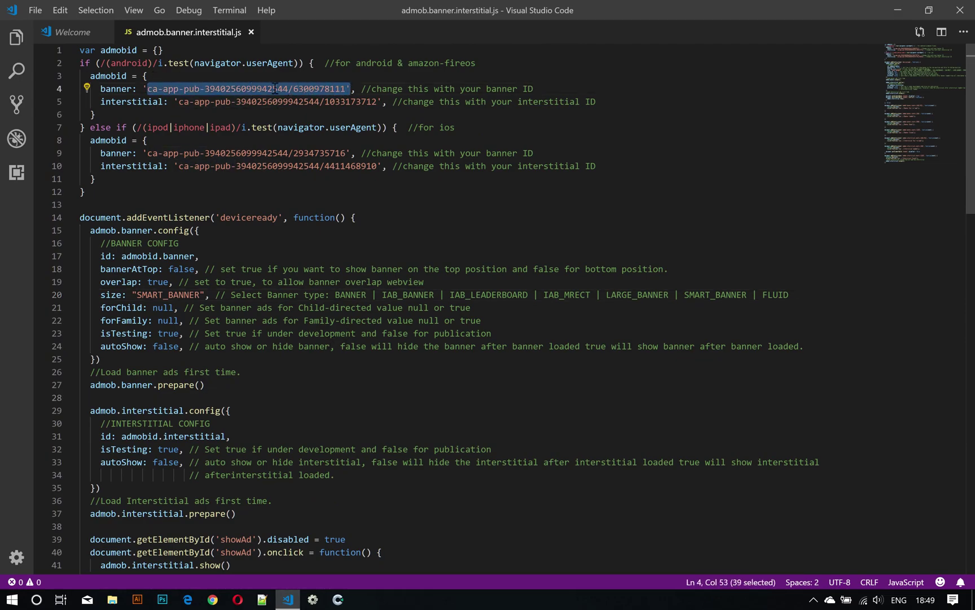
left_click(467, 206)
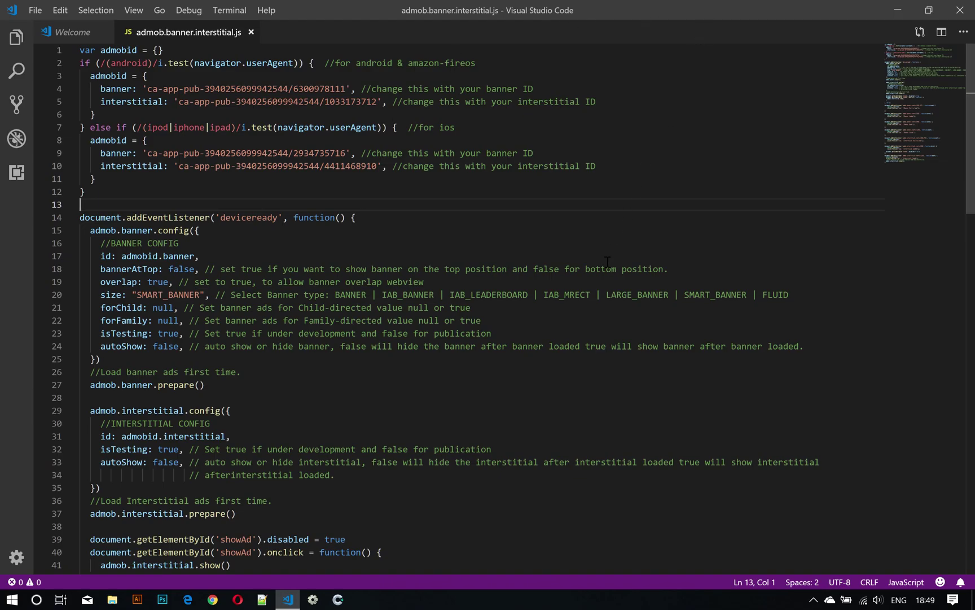
left_click(443, 602)
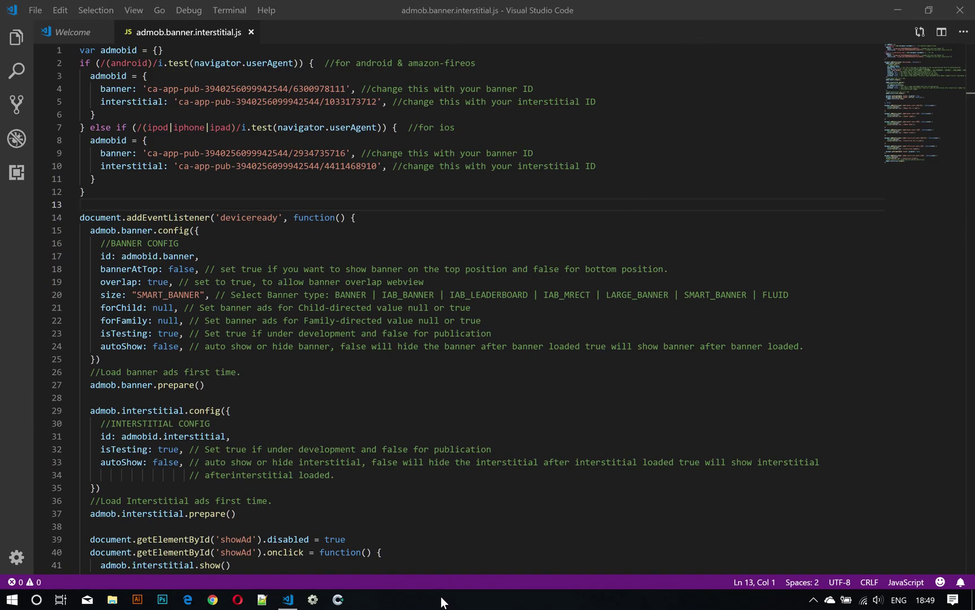
key("alt+Tab")
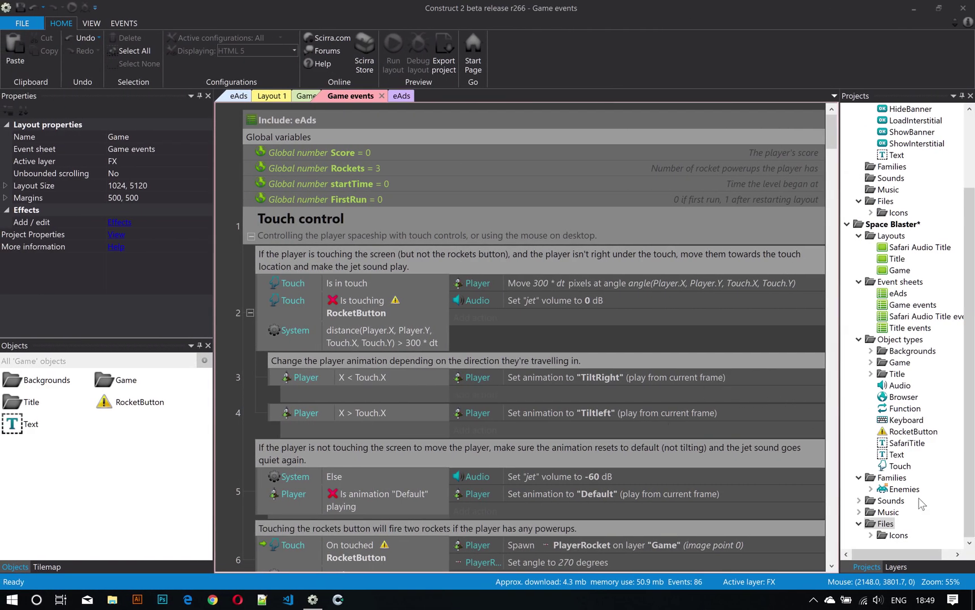
Import admob.banner.interstitial.js into the Space Blaster project's Files folder
right_click(883, 524)
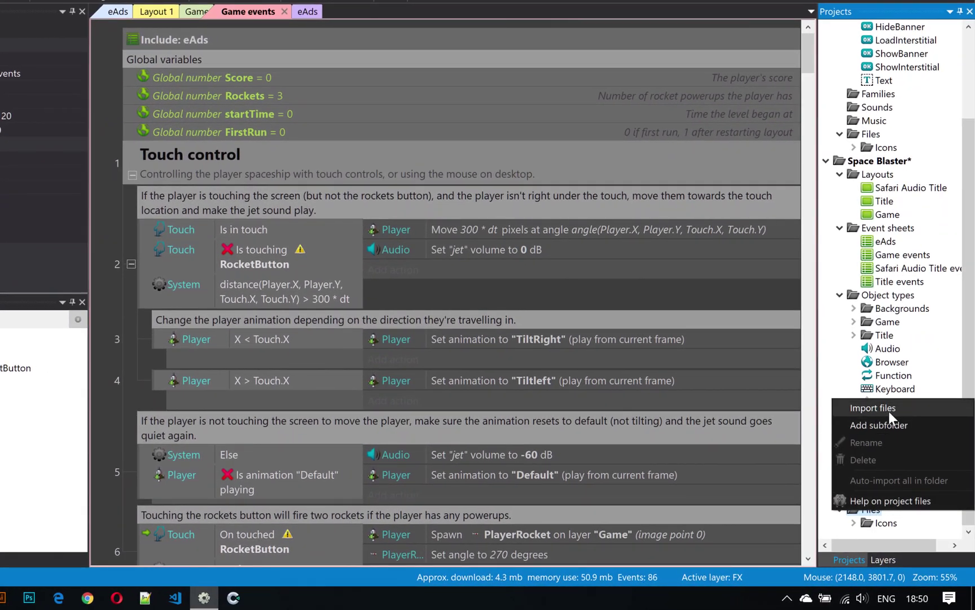
left_click(889, 412)
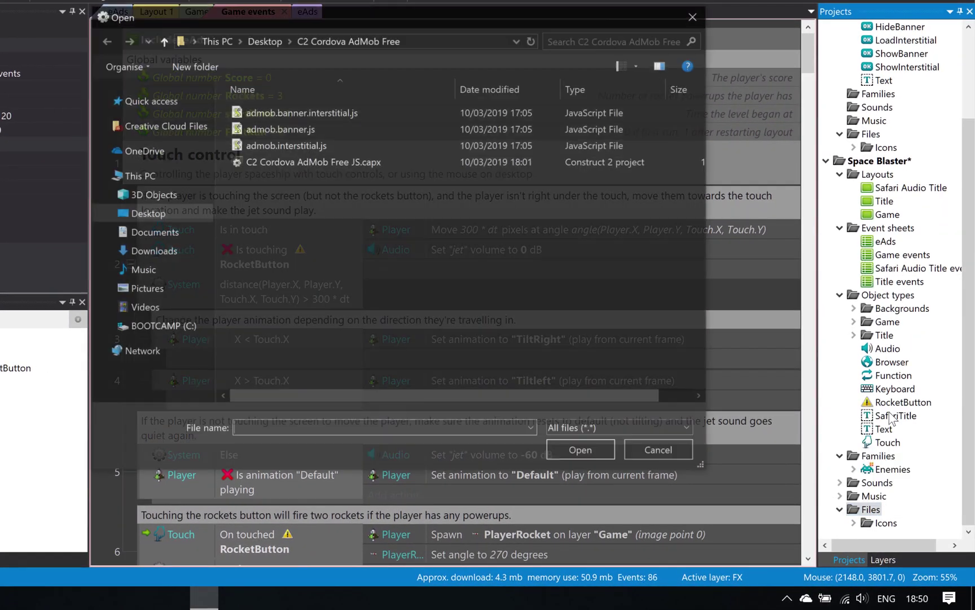
left_click(316, 111)
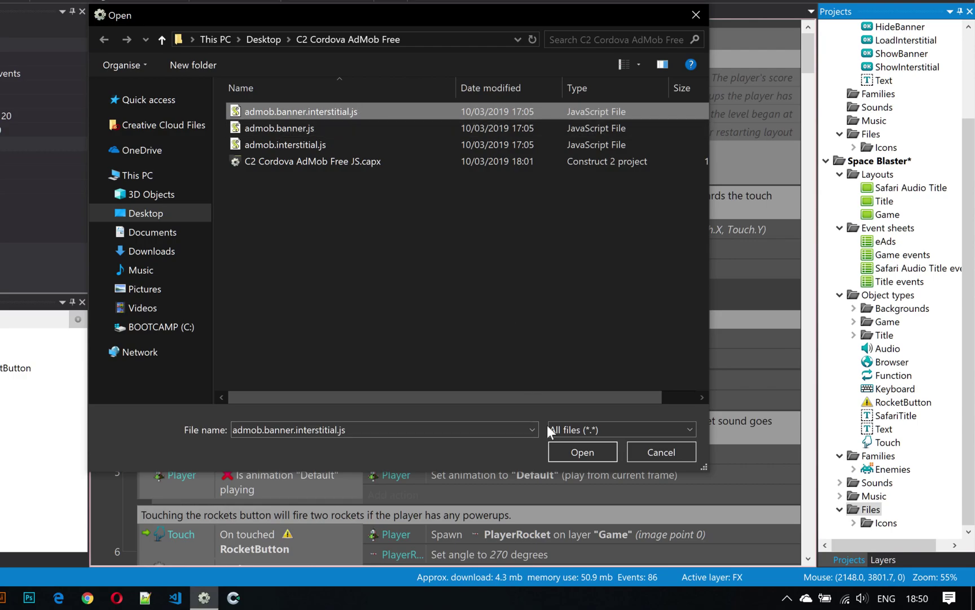
left_click(580, 457)
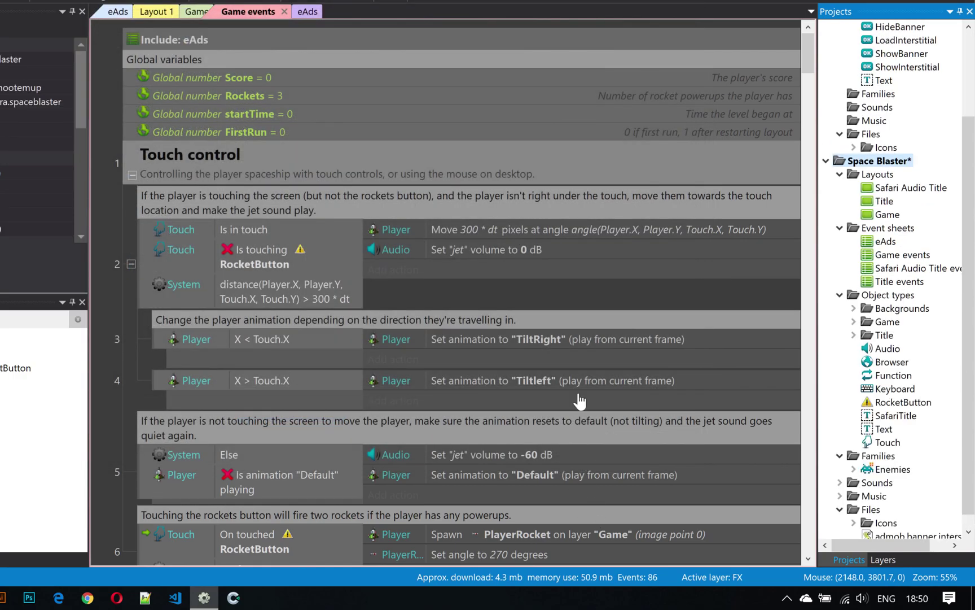
Review the eAds interstitial Load, Show, Hide and On Log function events
left_click(114, 218)
left_click(306, 13)
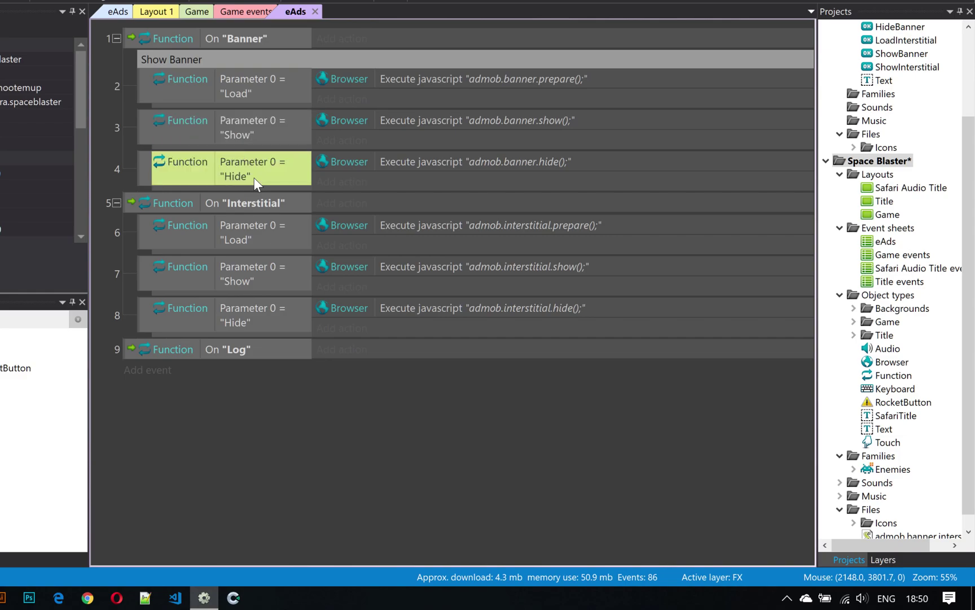
left_click(249, 233)
left_click(248, 276)
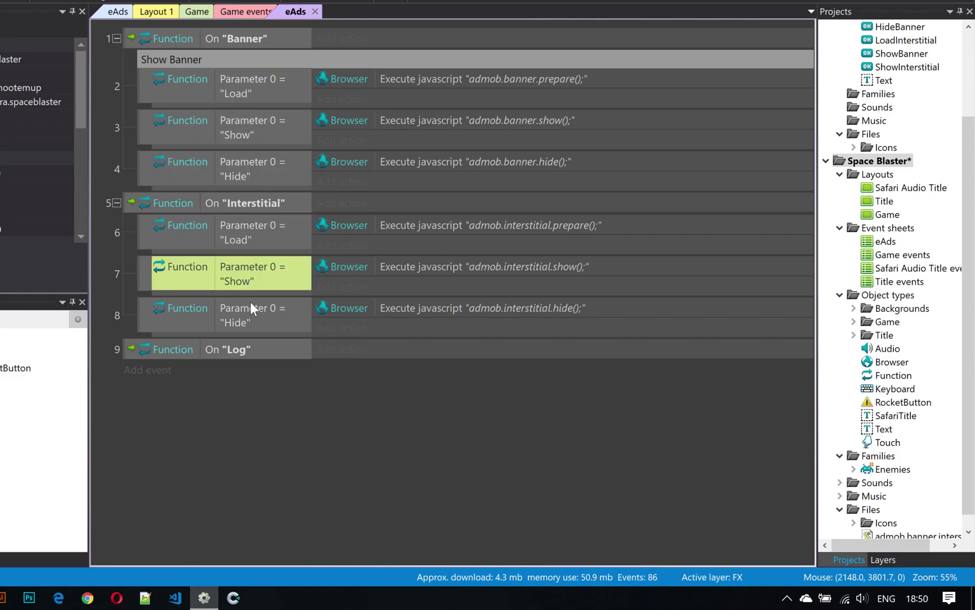
left_click(259, 315)
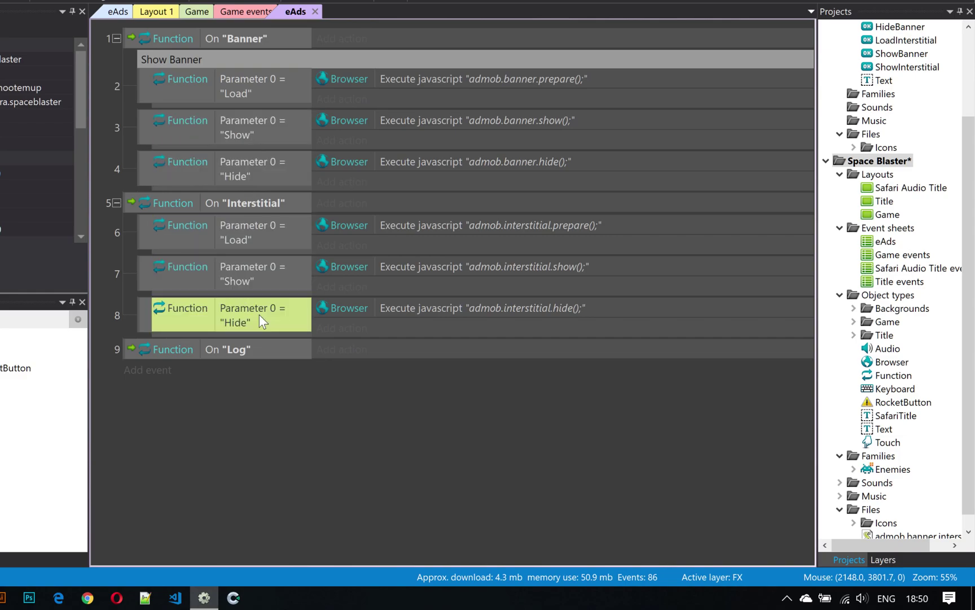
left_click(264, 348)
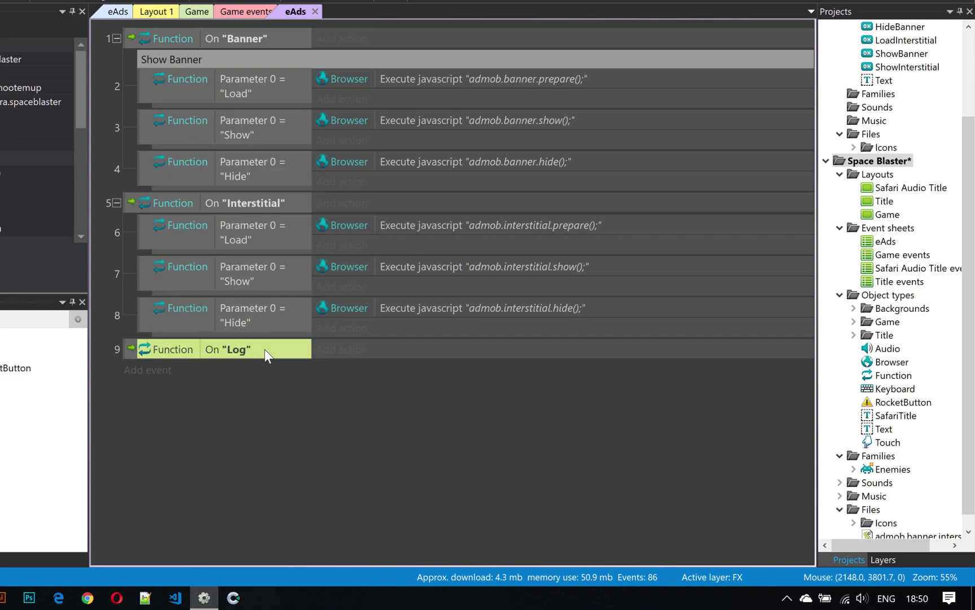
left_click(356, 441)
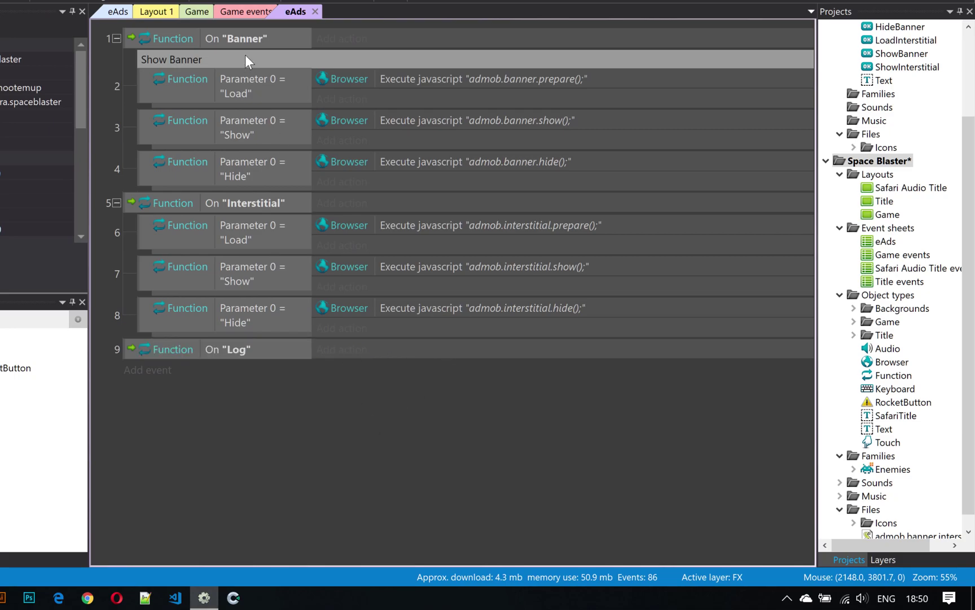
Add a Call "Banner" action with parameter "Load" to the Game events startup event
left_click(239, 11)
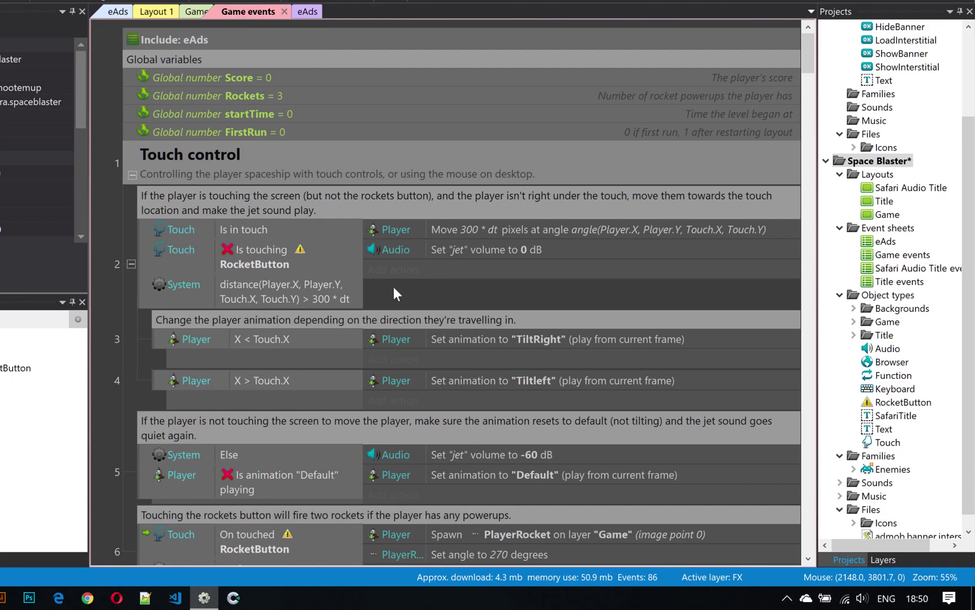
scroll(517, 220, "down", 5)
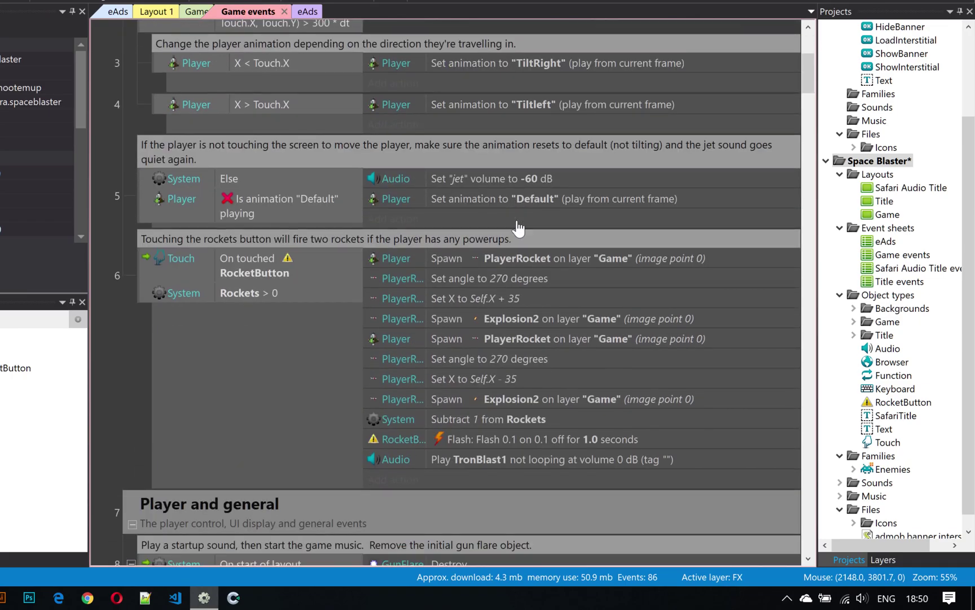
scroll(517, 227, "down", 2)
scroll(518, 227, "down", 3)
scroll(458, 235, "down", 2)
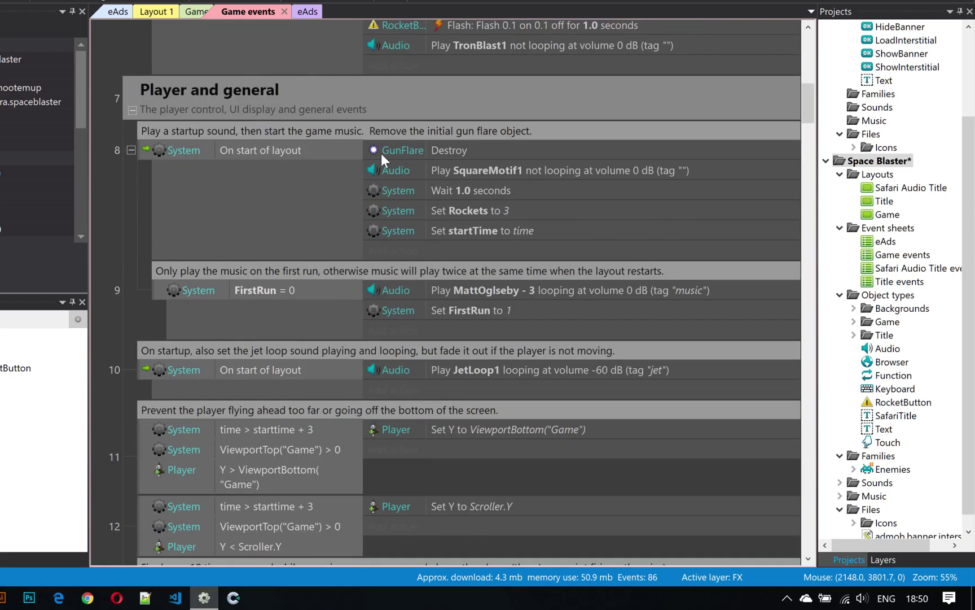
left_click(399, 251)
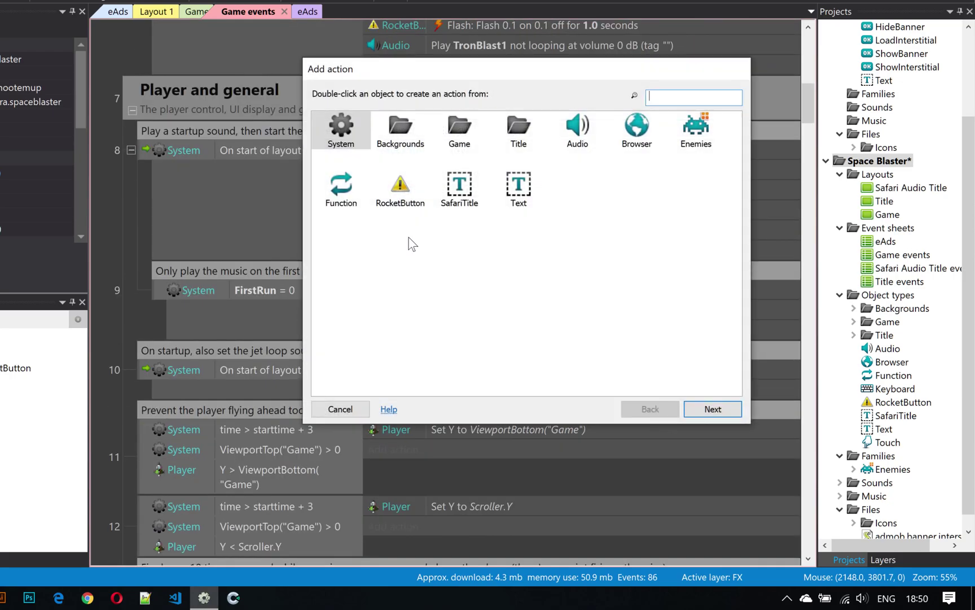
left_click(355, 181)
double_click(348, 188)
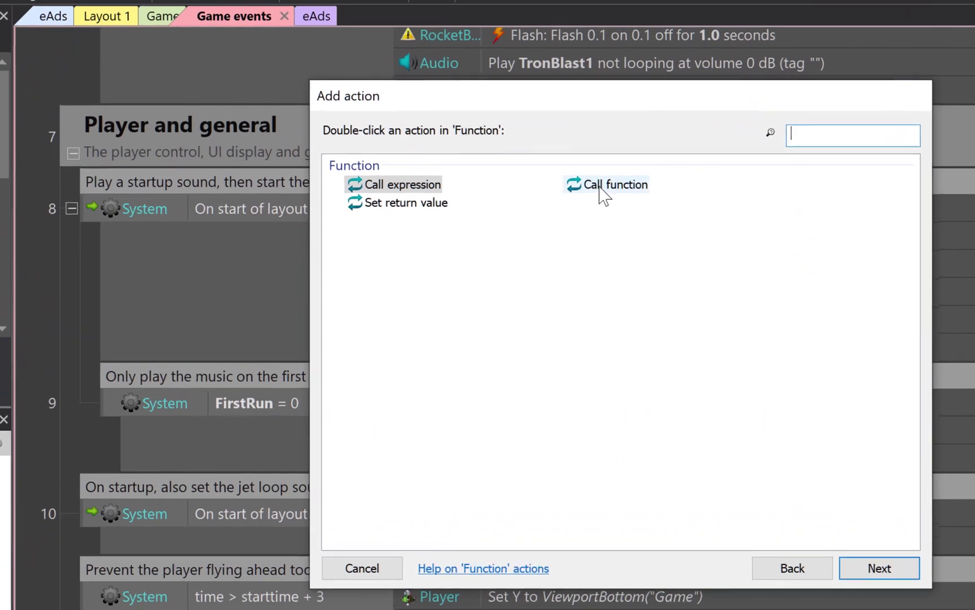
double_click(502, 137)
left_click(679, 148)
type("\"Banner\"")
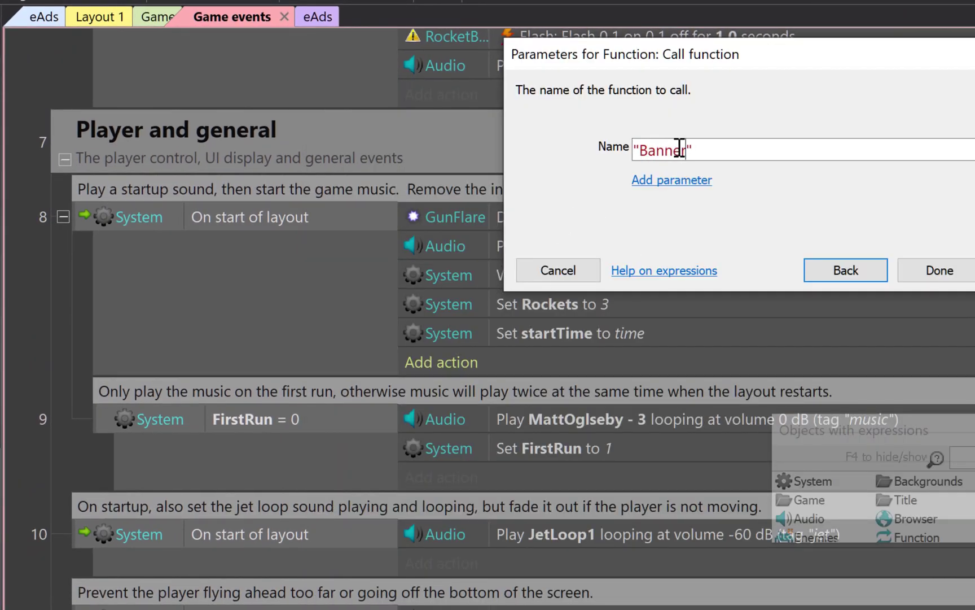
left_click(673, 182)
left_click(698, 181)
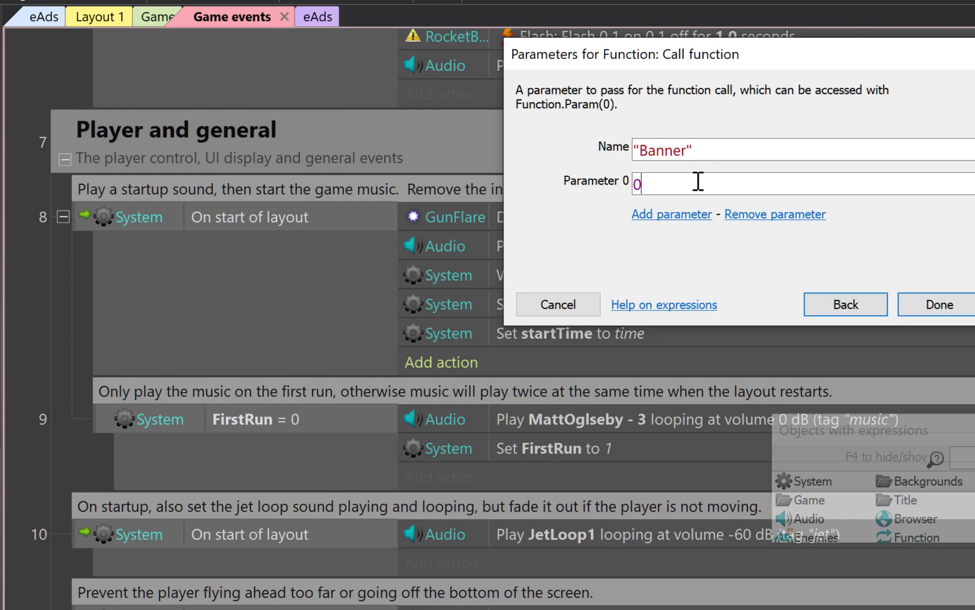
key("BackSpace")
type("\"\"")
type("Load\"")
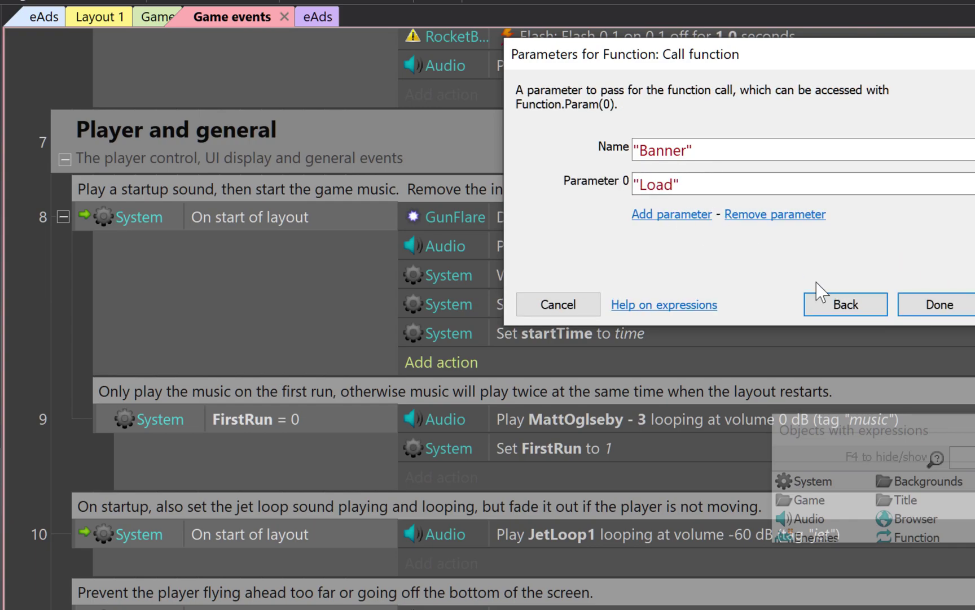
left_click(960, 310)
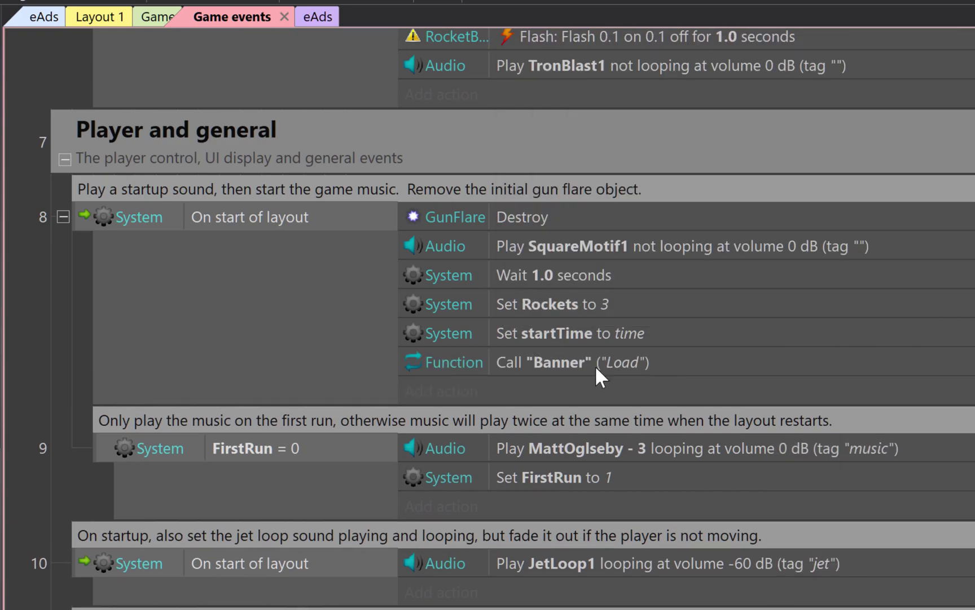
Duplicate it as Call "Interstitial" ("Load") and move both calls to the top of event 8
left_click(626, 357)
left_click_drag(627, 364, 618, 389, "ctrl")
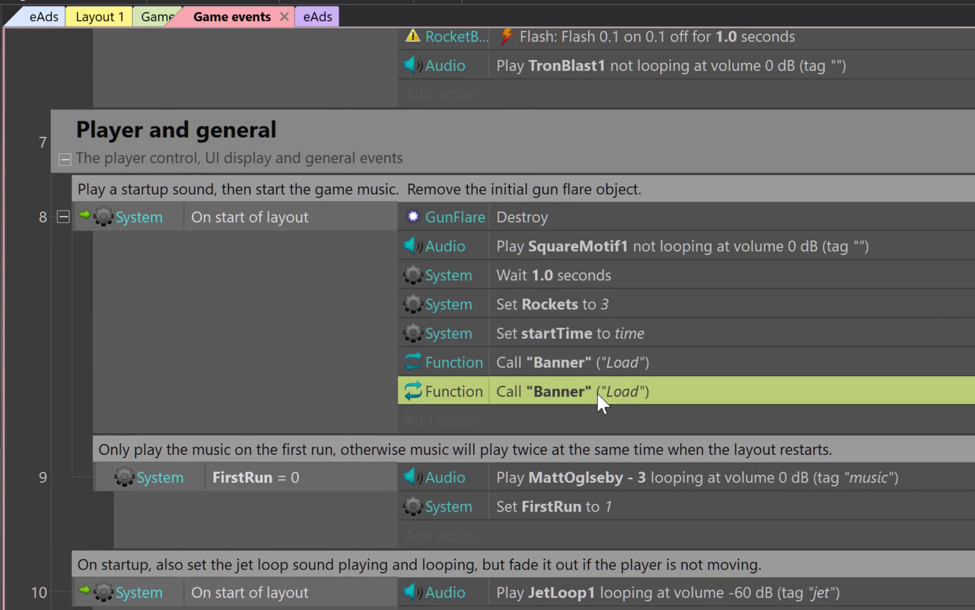
double_click(597, 391)
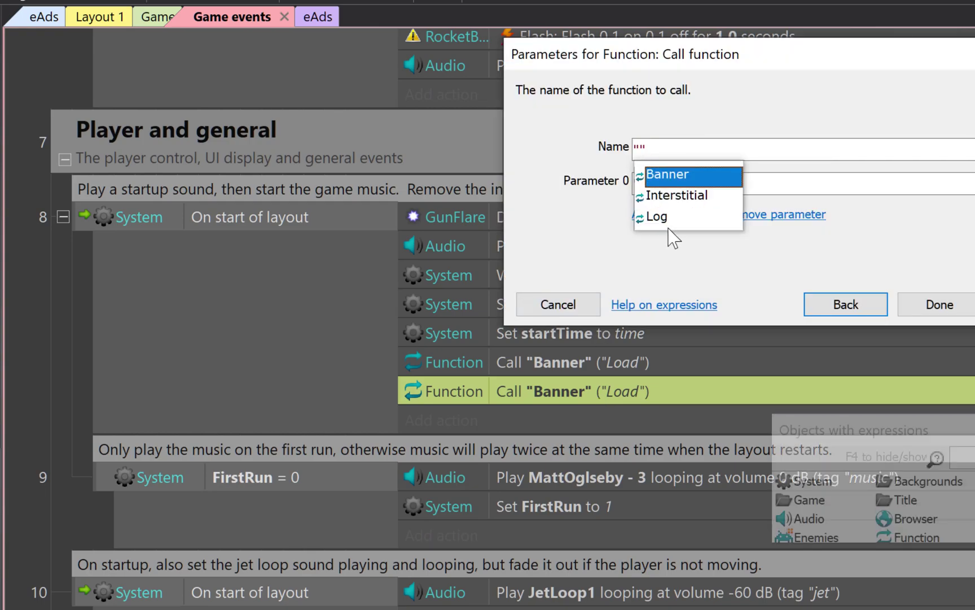
left_click(677, 195)
left_click(640, 150)
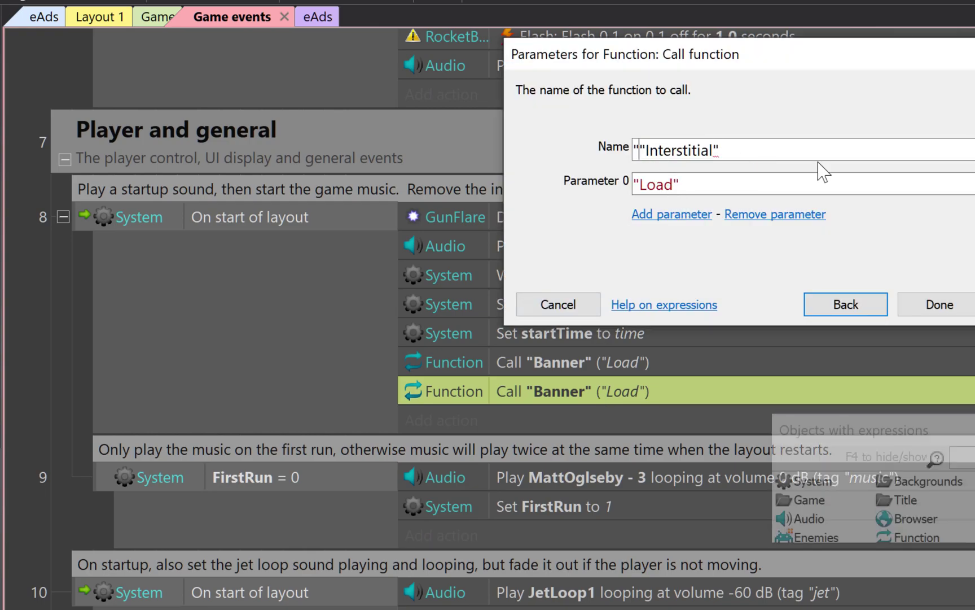
key("BackSpace")
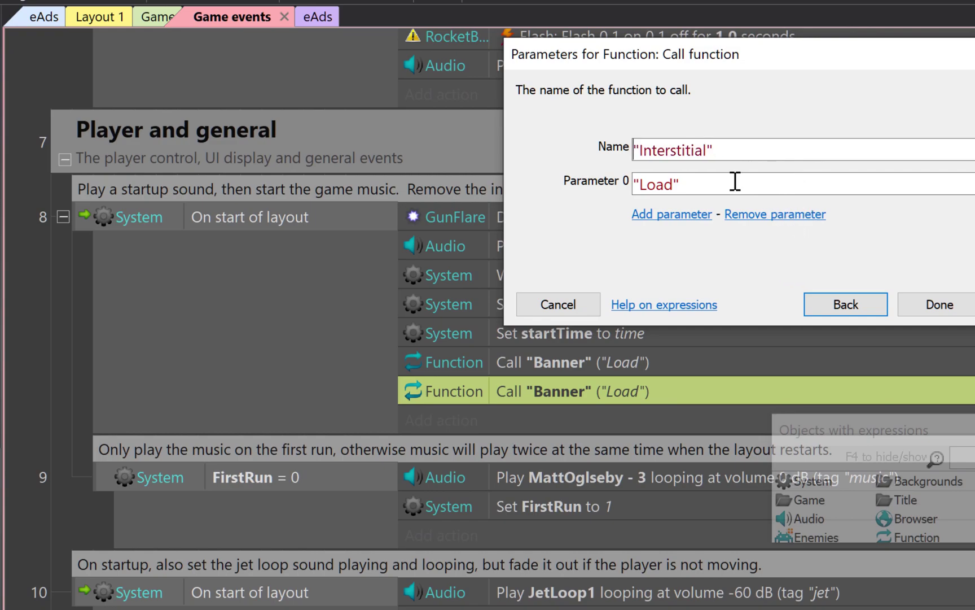
left_click_drag(718, 181, 554, 185)
left_click(937, 304)
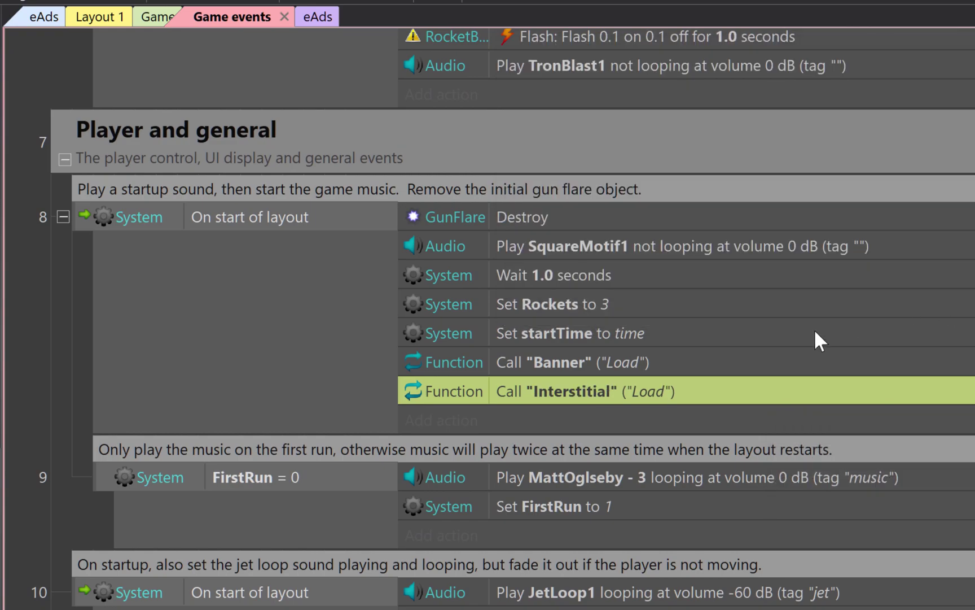
left_click(642, 364, "shift")
left_click_drag(618, 370, 607, 214)
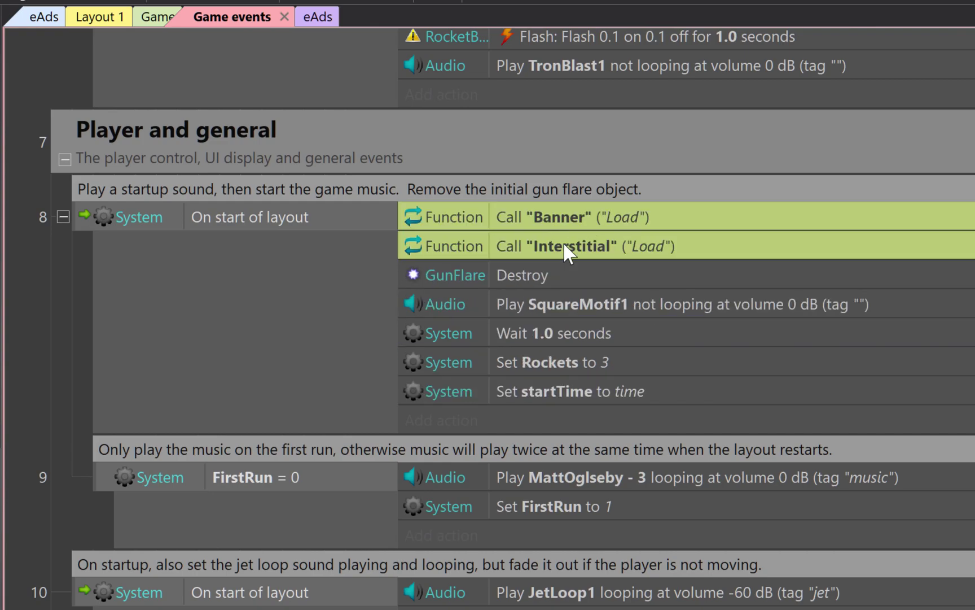
Append a Call "Banner" action with parameter "Show" to the end of event 8's actions
left_click(79, 375)
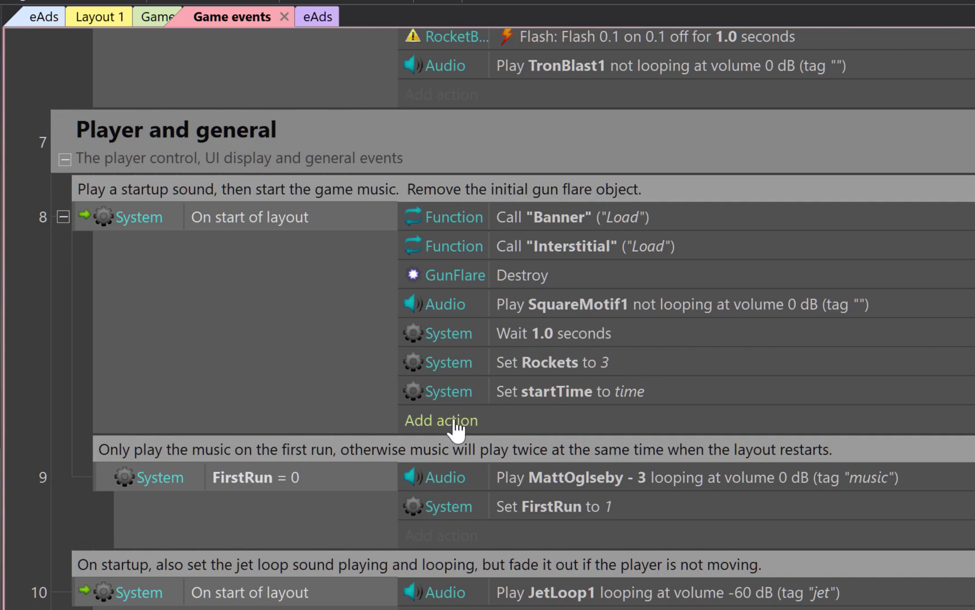
scroll(633, 426, "down", 1)
scroll(954, 218, "up", 1)
left_click(455, 433)
double_click(364, 277)
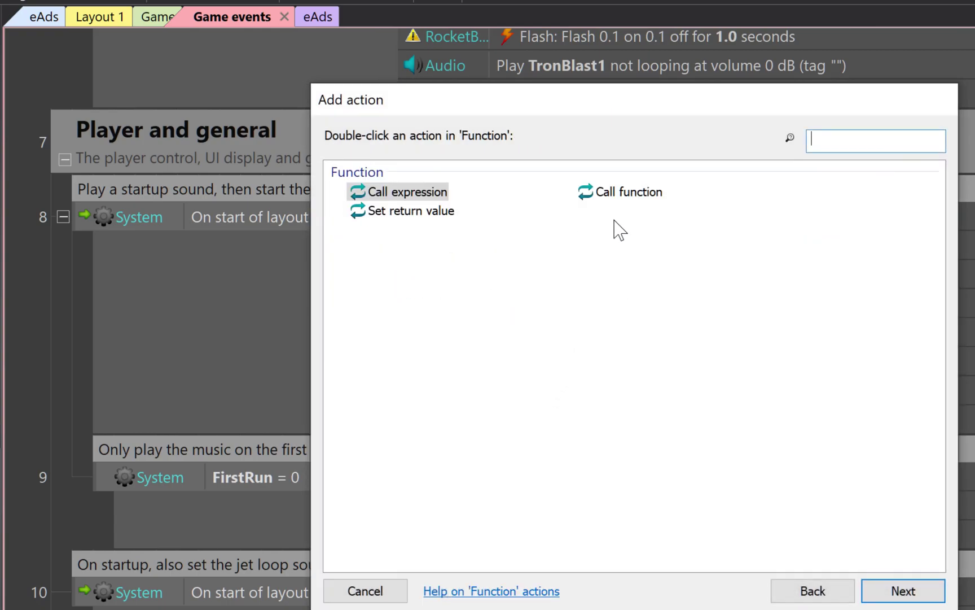
double_click(632, 195)
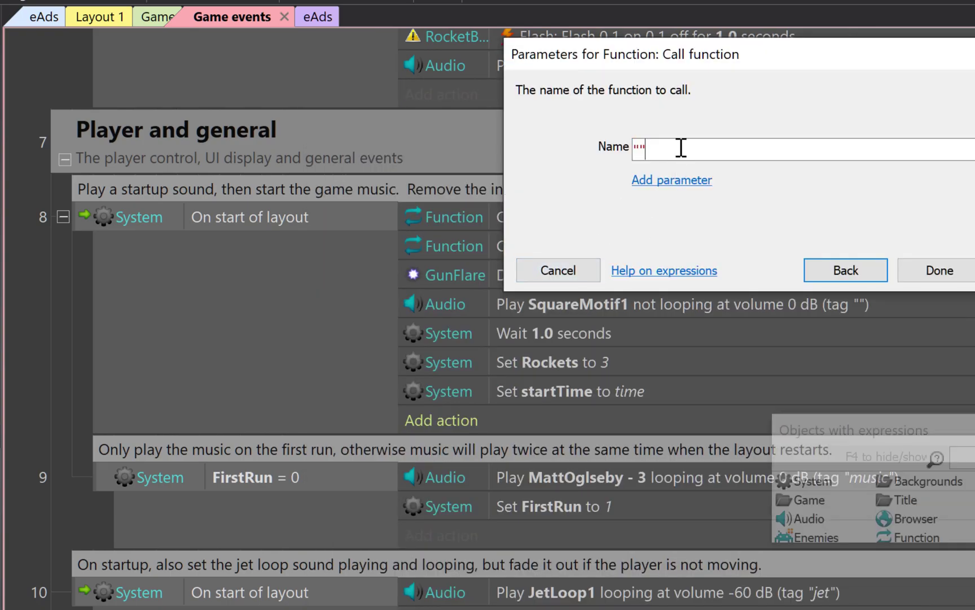
type("\"\"")
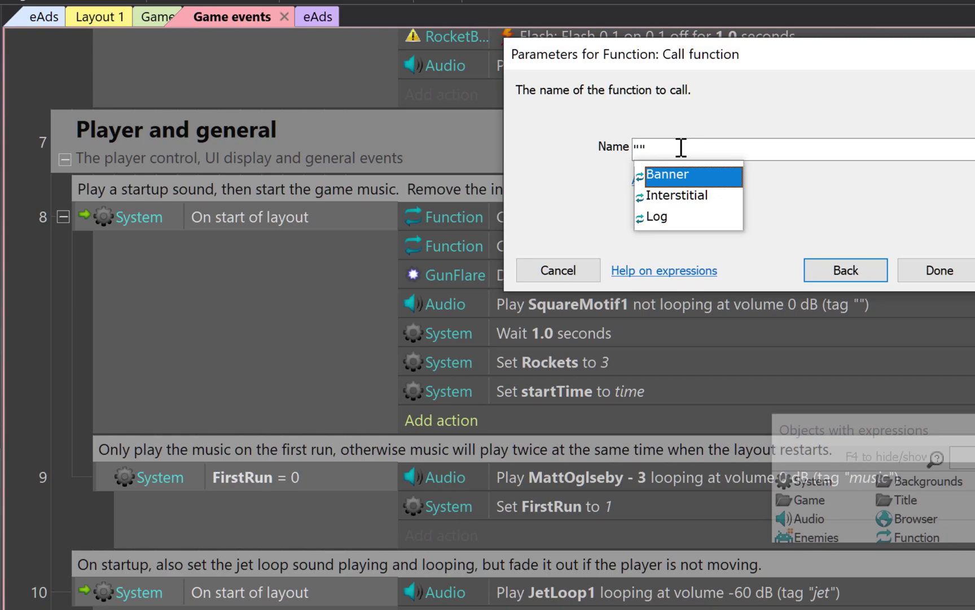
left_click(695, 176)
left_click(636, 150)
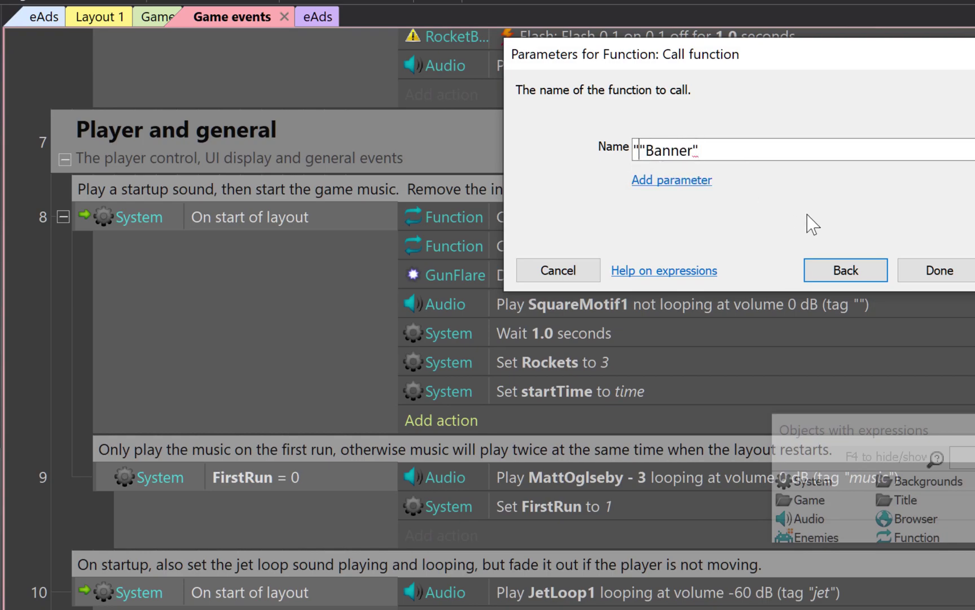
key("Delete")
left_click(684, 181)
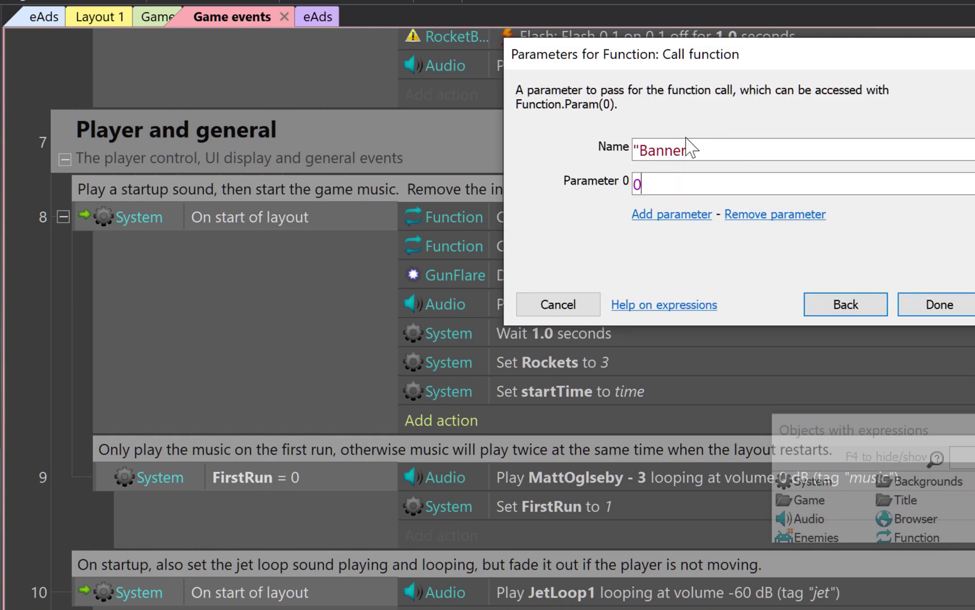
left_click_drag(712, 183, 587, 183)
type("\"\"")
type("how")
left_click(940, 305)
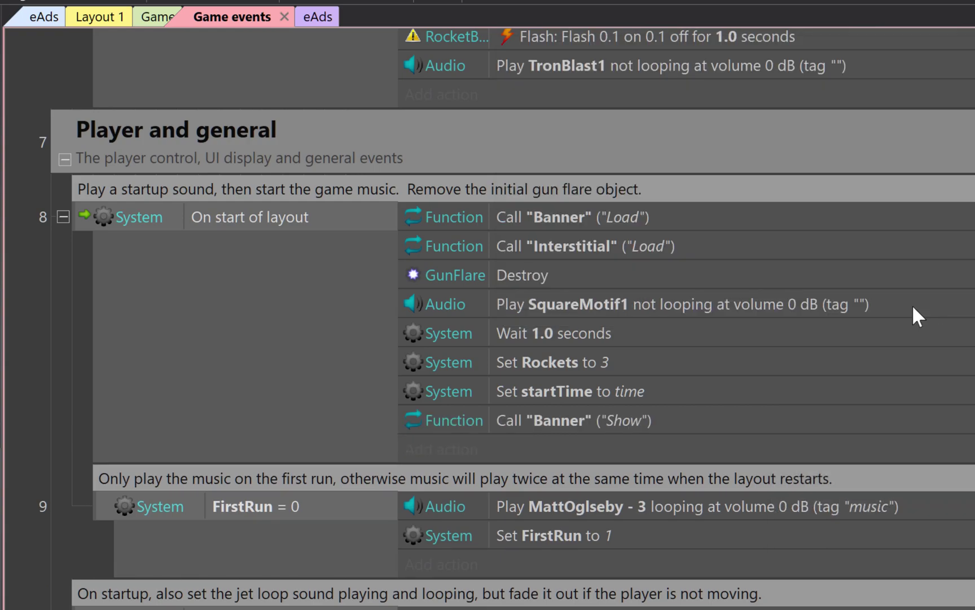
left_click(603, 421)
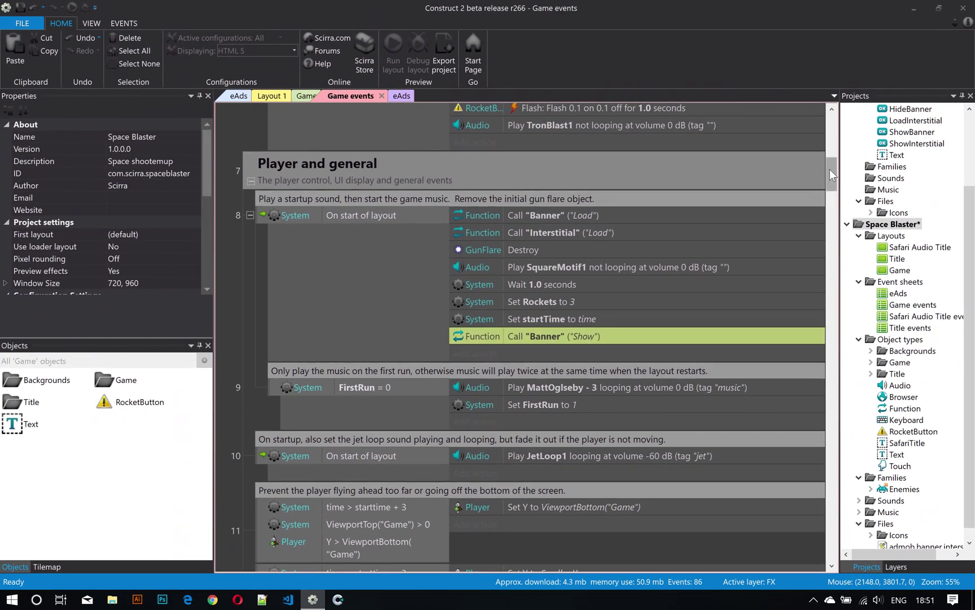
Add a Function Call "Interstitial" with parameter "Show" at the top of event 49's actions
mouse_move(830, 169)
left_mouse_down()
mouse_move(840, 391)
mouse_move(829, 451)
left_mouse_up()
left_click(367, 337)
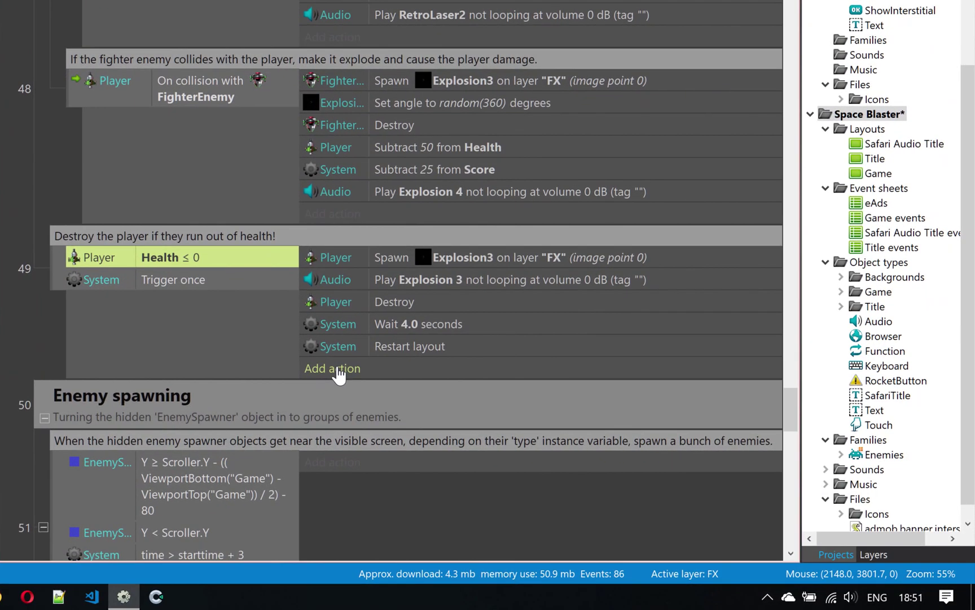
left_click(338, 369)
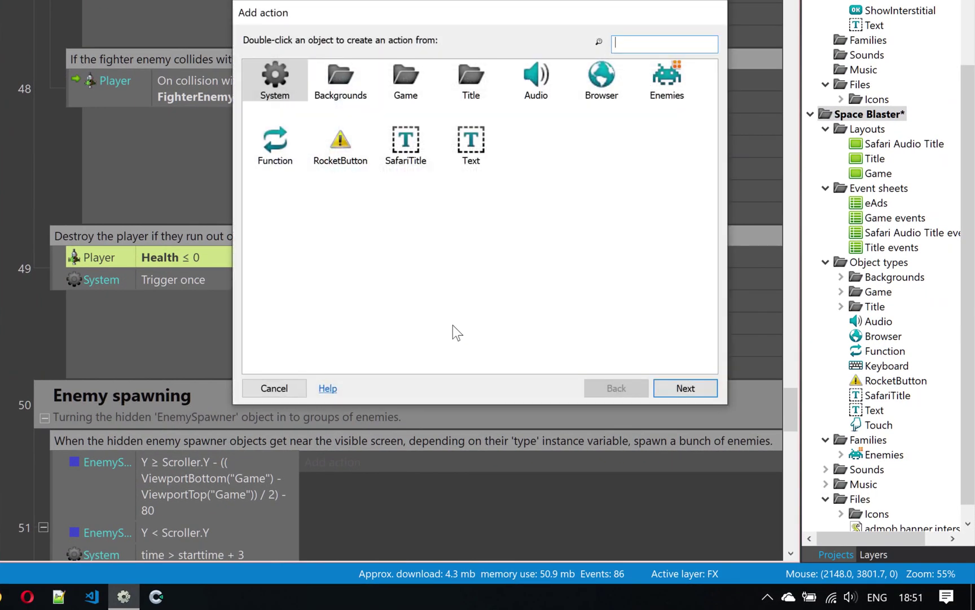
double_click(285, 141)
double_click(473, 82)
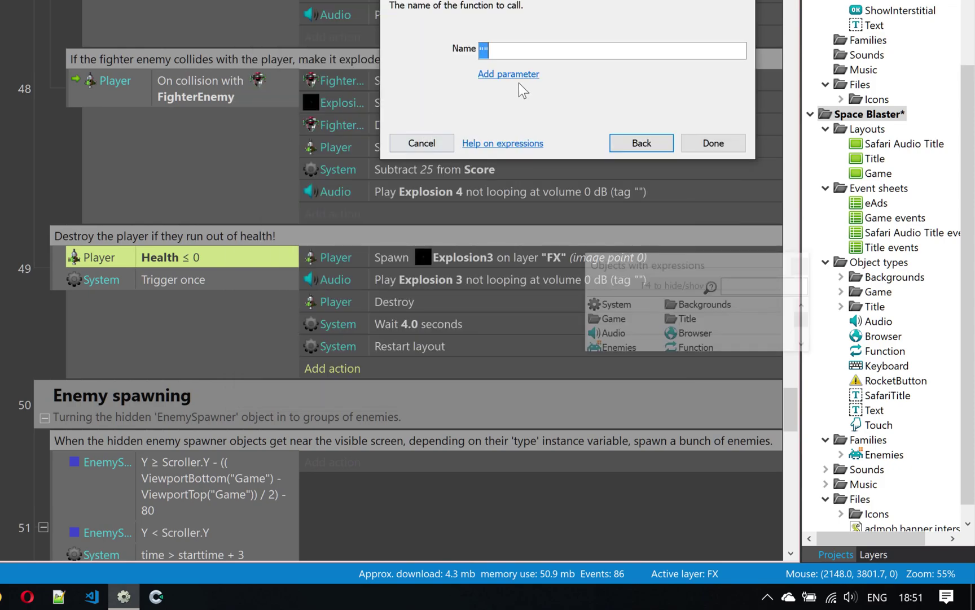
left_click(515, 74)
left_click(517, 53)
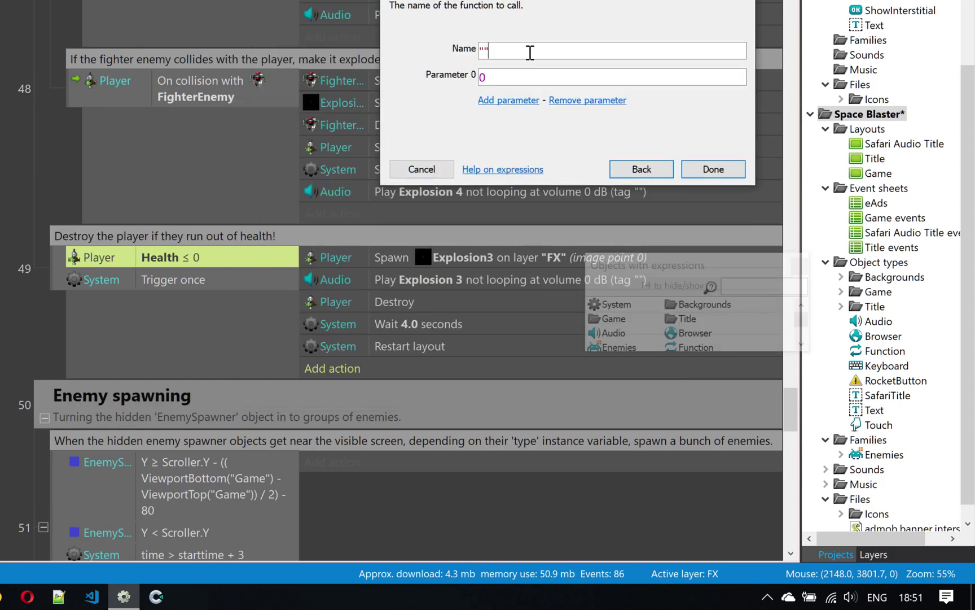
type("\"\"")
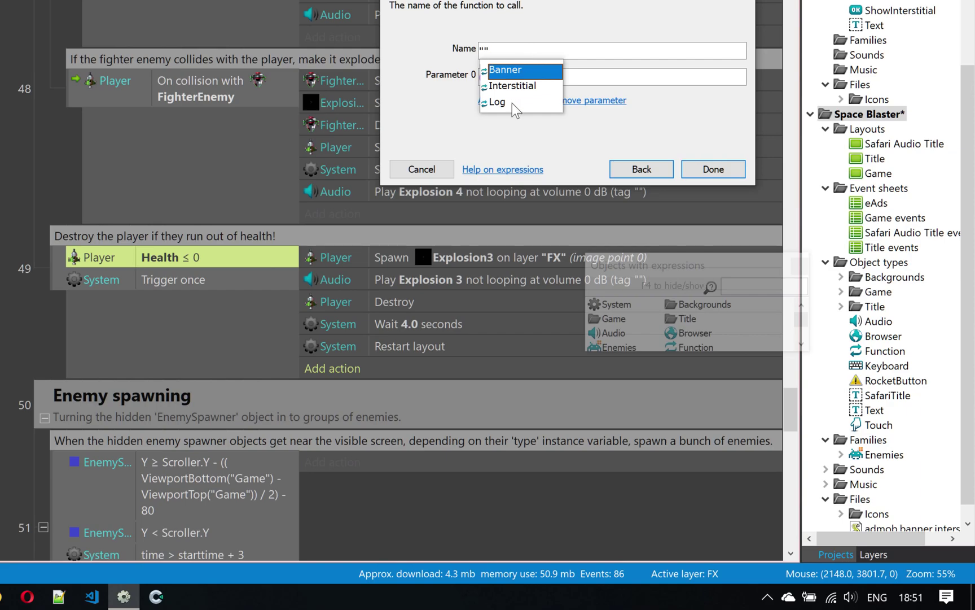
left_click(554, 86)
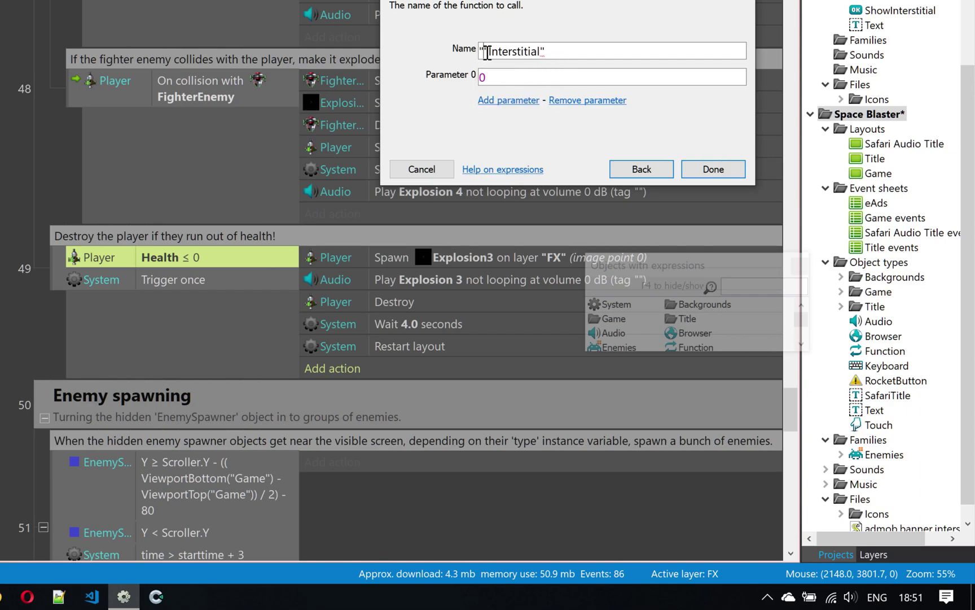
key("Tab")
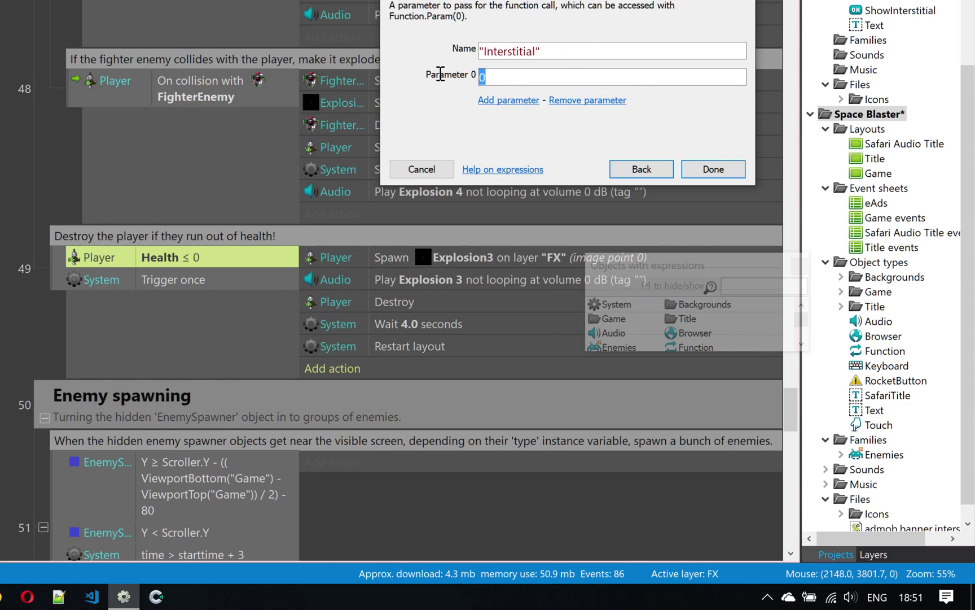
type("\"Show")
left_click(709, 171)
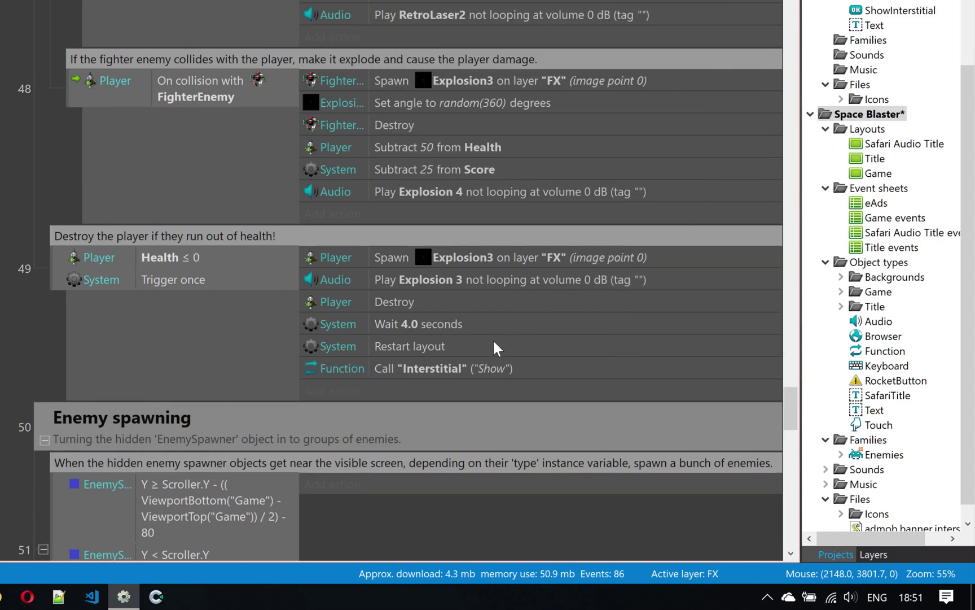
mouse_move(449, 367)
left_mouse_down()
mouse_move(420, 252)
mouse_move(474, 262)
left_mouse_up()
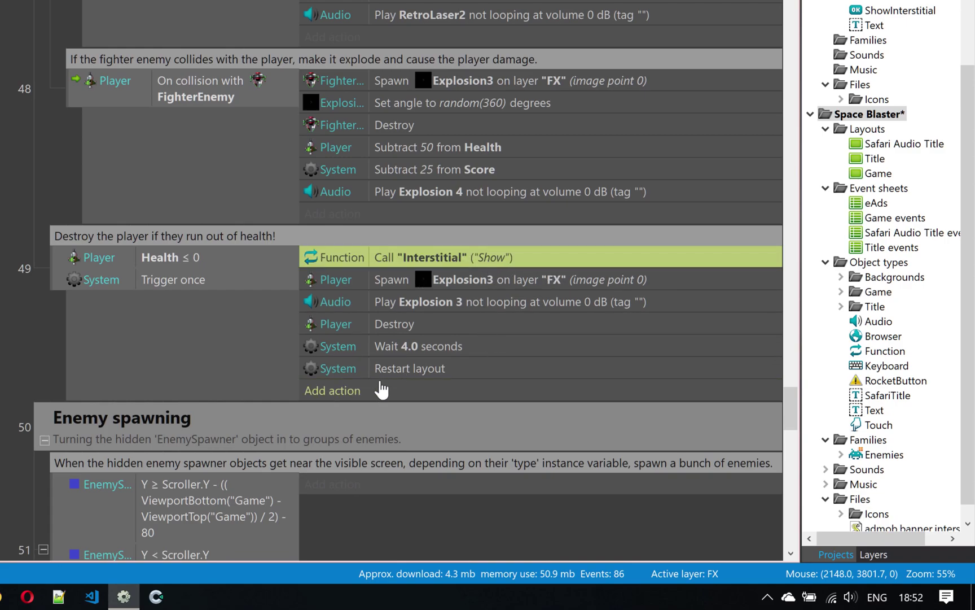
Duplicate that call, change it to Call "Banner" with "Hide", and move it to the top
key("ctrl+v")
double_click(464, 396)
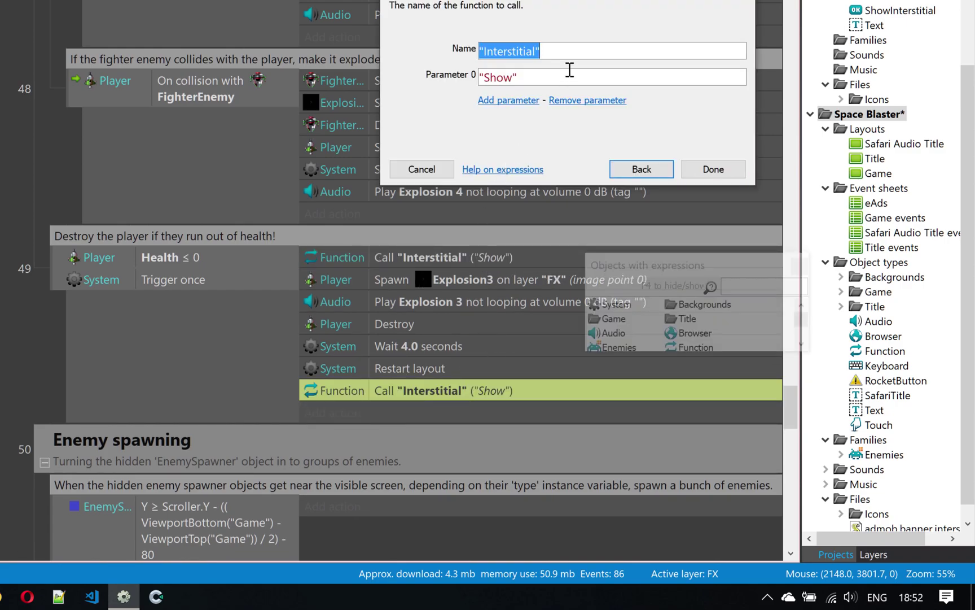
left_click_drag(582, 51, 400, 56)
type("\"\"")
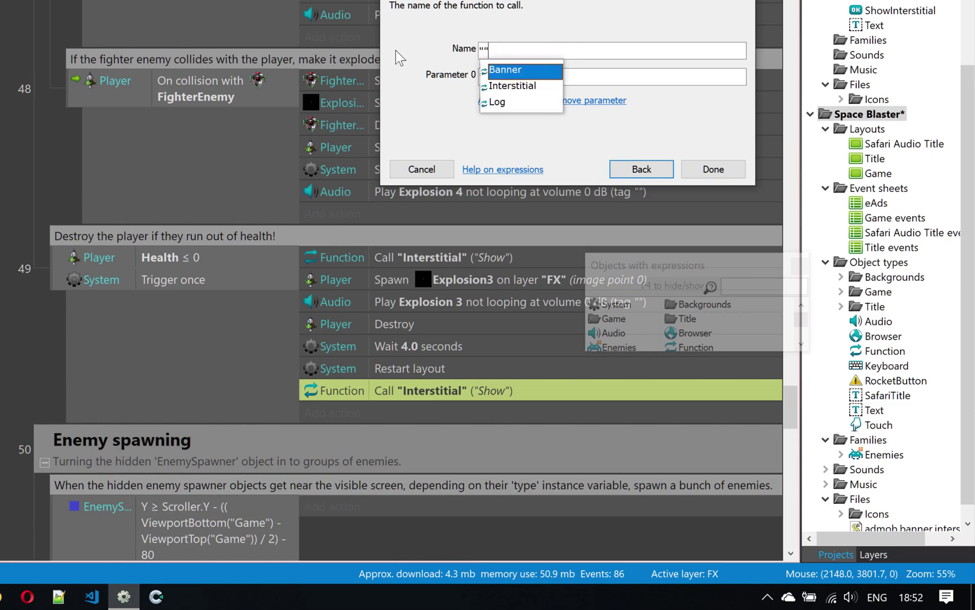
left_click(511, 70)
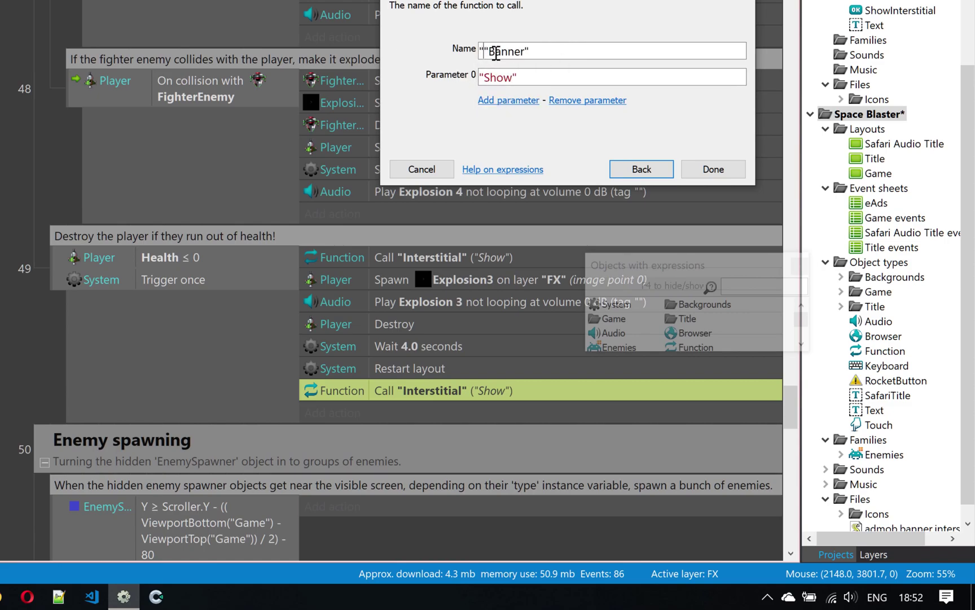
left_click(536, 79)
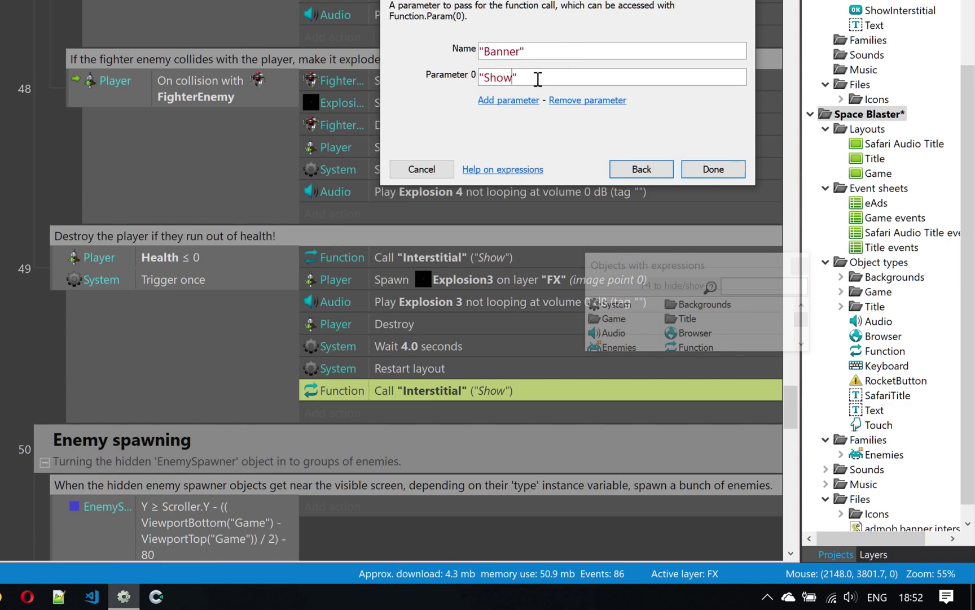
key("shift+Left")
key("shift+Left")
key("shift+Left")
type("Hi")
left_click(713, 169)
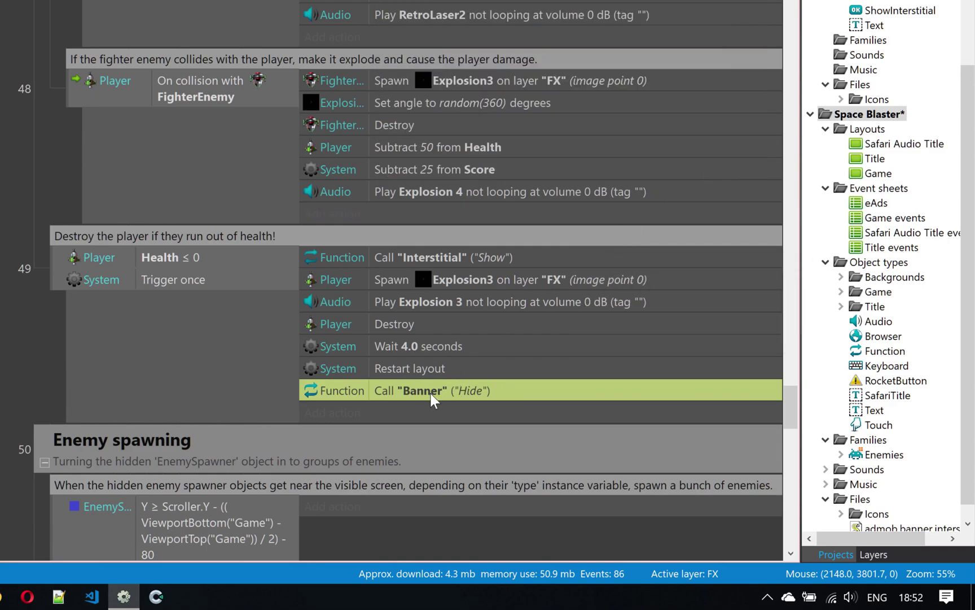
left_click_drag(438, 333, 442, 253)
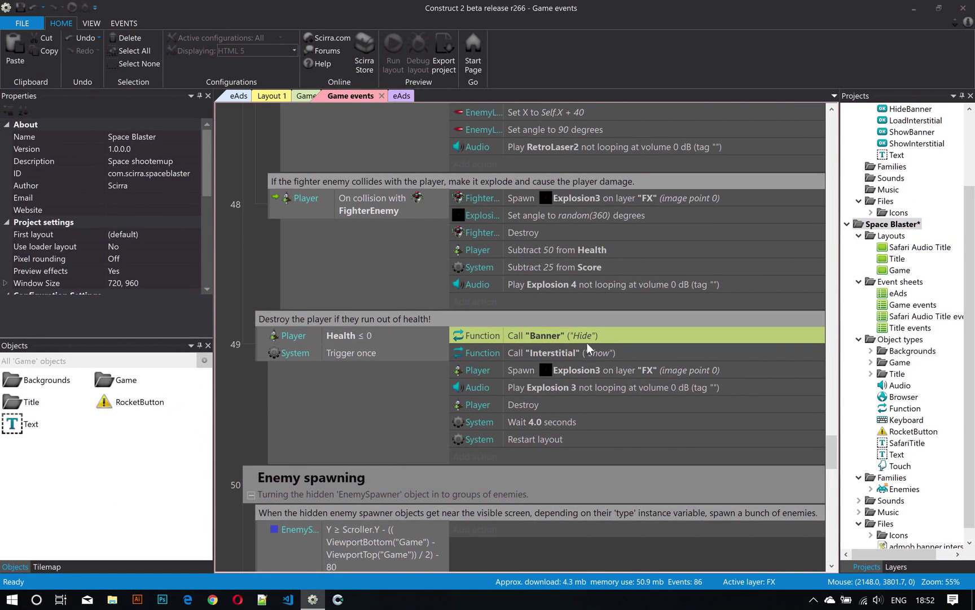
left_click(583, 348)
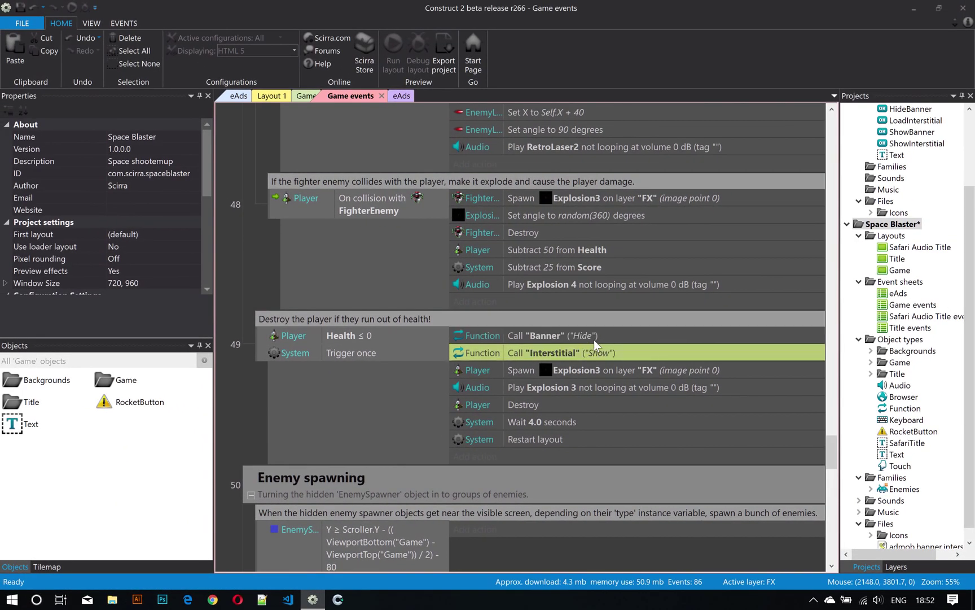
Select the Player in the Game layout and set its Health instance variable to 50
left_click(598, 335)
left_click(587, 348)
scroll(622, 409, "down", 2)
scroll(622, 409, "up", 3)
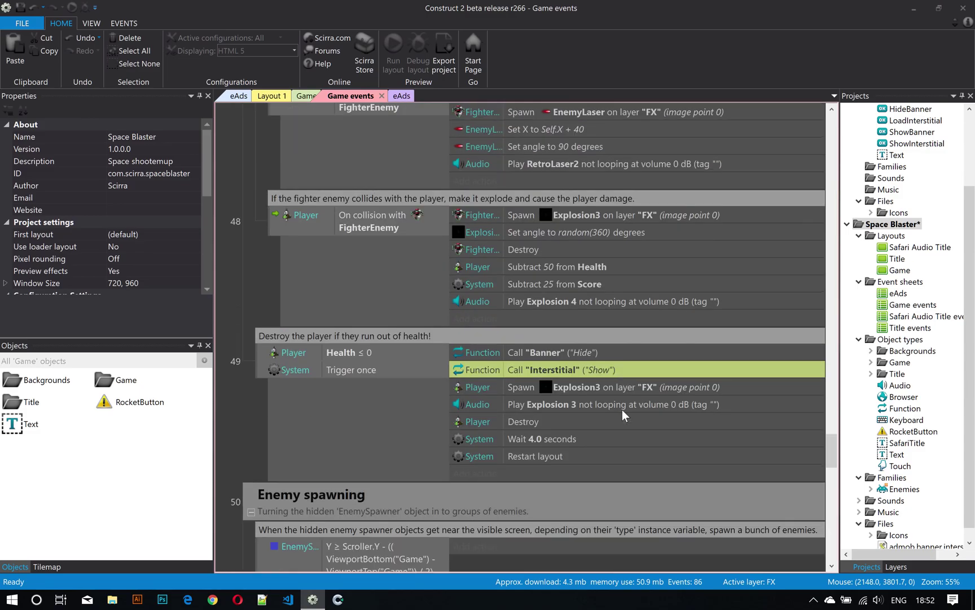
scroll(623, 410, "down", 1)
scroll(622, 410, "down", 1)
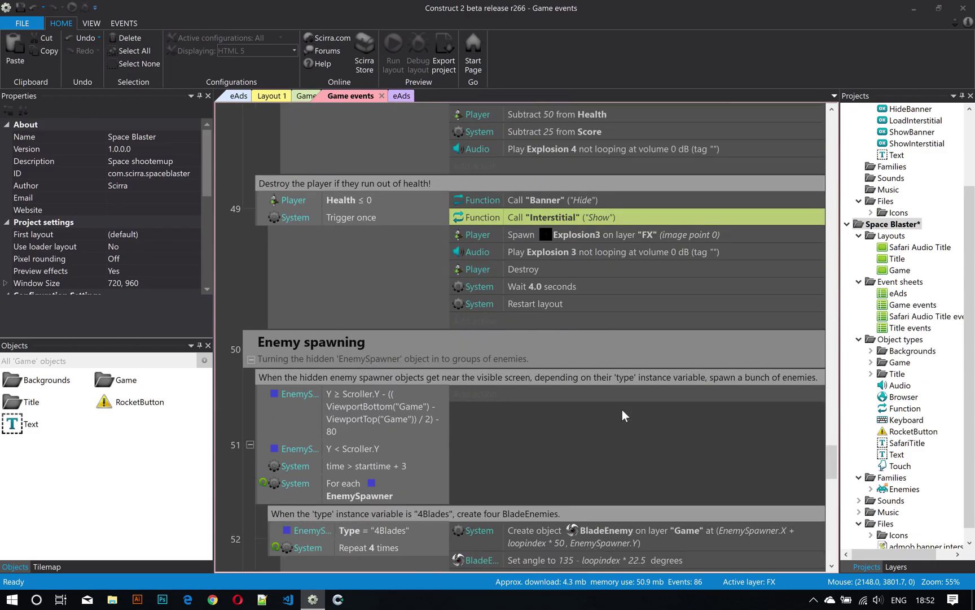
left_click(307, 95)
left_click(523, 436)
scroll(133, 224, "down", 2)
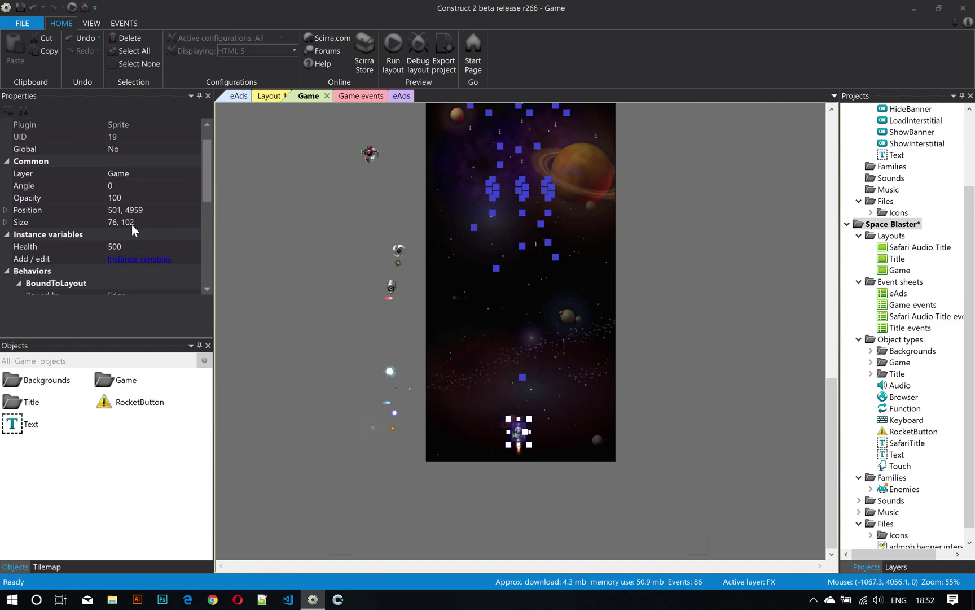
scroll(131, 226, "down", 1)
left_click(131, 235)
type("50")
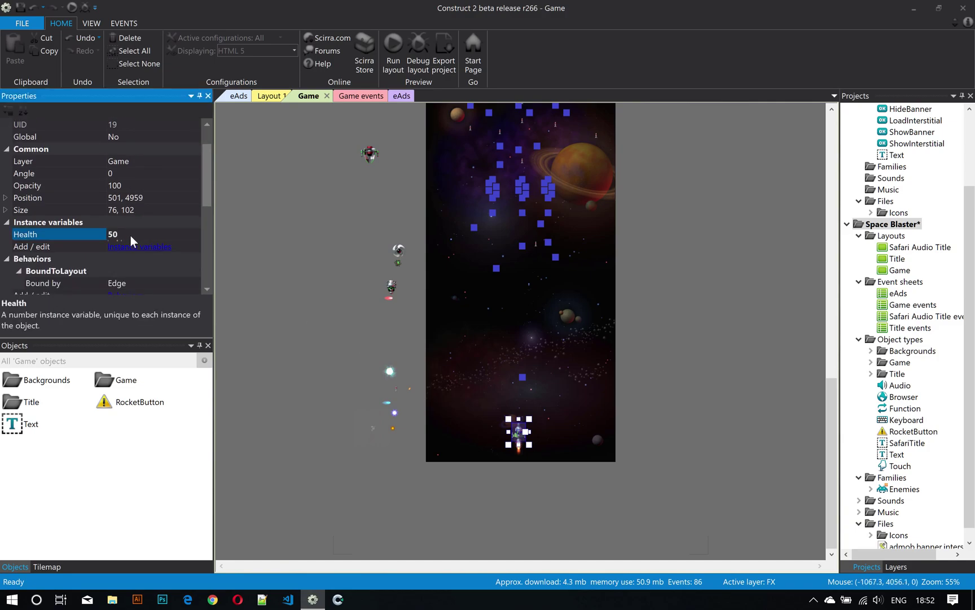
Check the Health ≤ 0 condition of event 49, then return to the Game layout
left_click(370, 95)
scroll(565, 355, "up", 1)
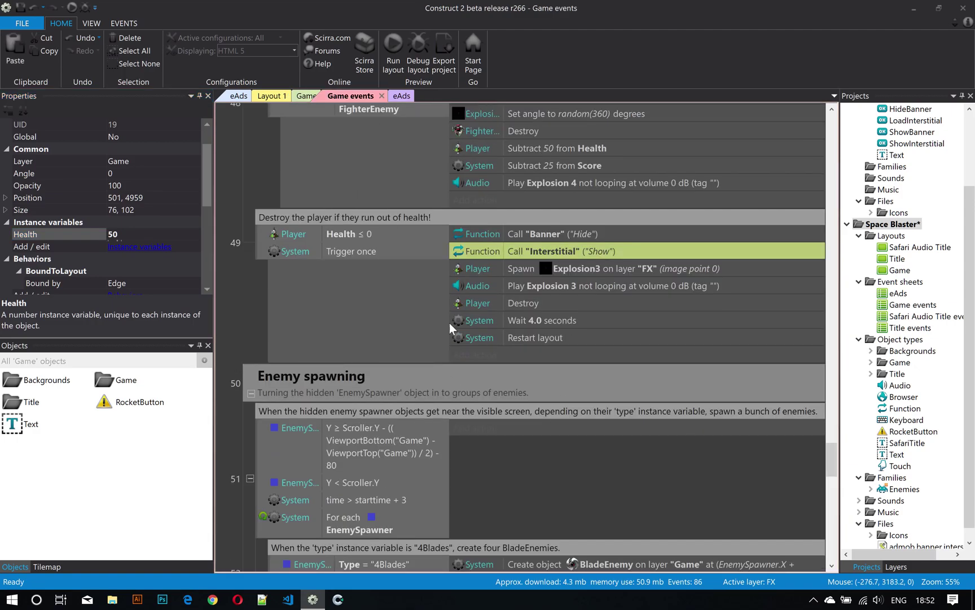
scroll(460, 330, "up", 1)
left_click(368, 286)
scroll(452, 311, "up", 2)
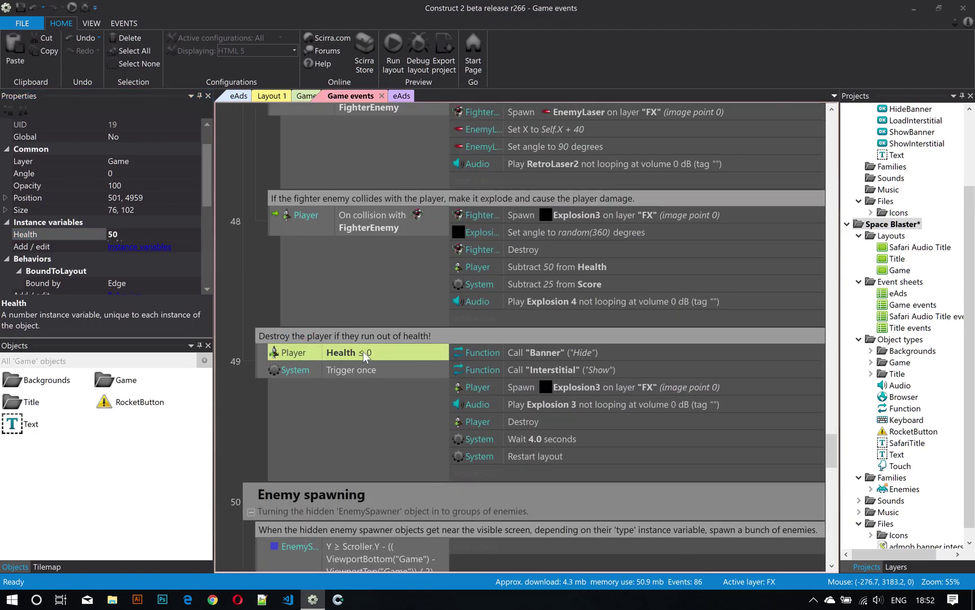
left_click(270, 302)
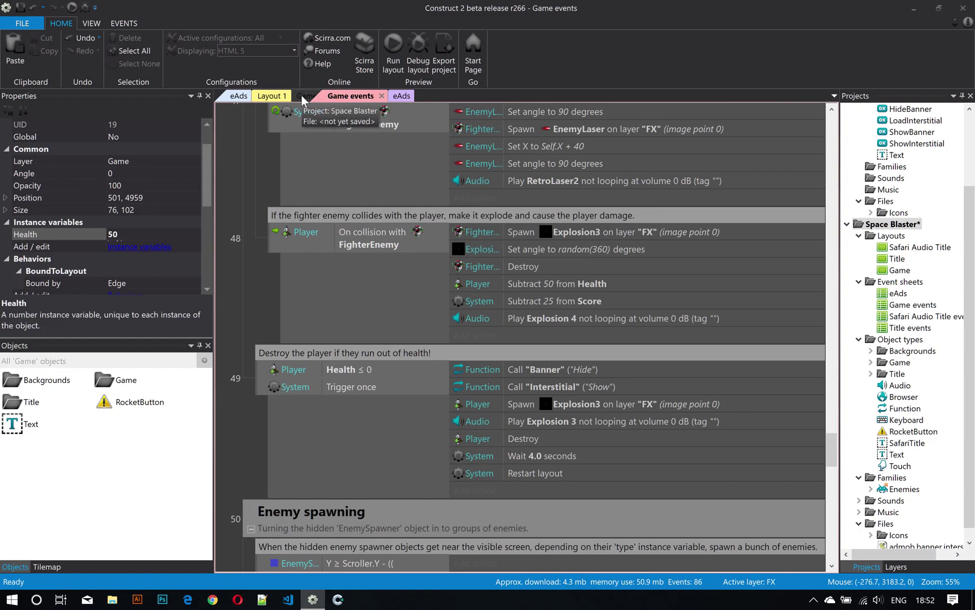
scroll(877, 273, "up", 3)
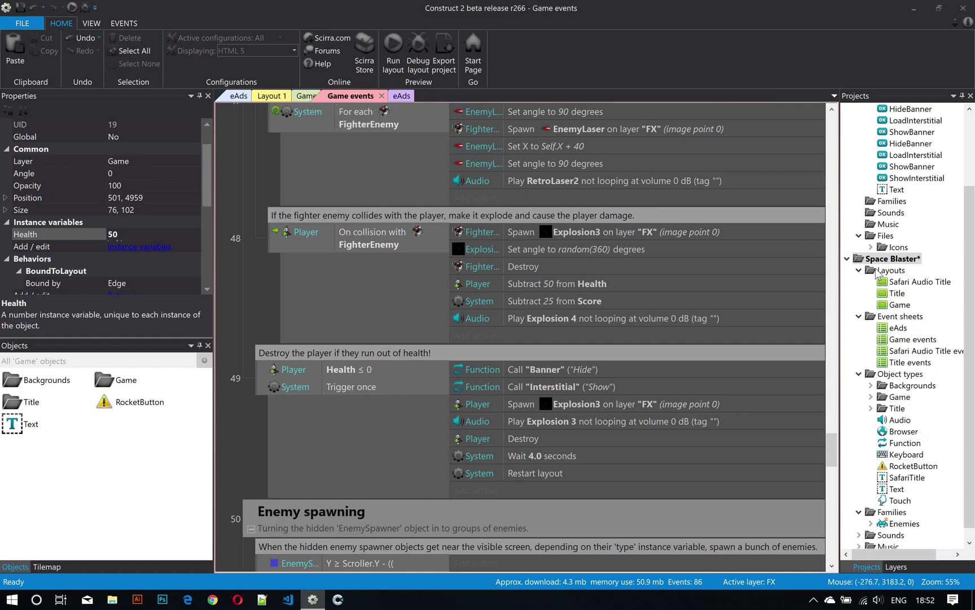
left_click(306, 97)
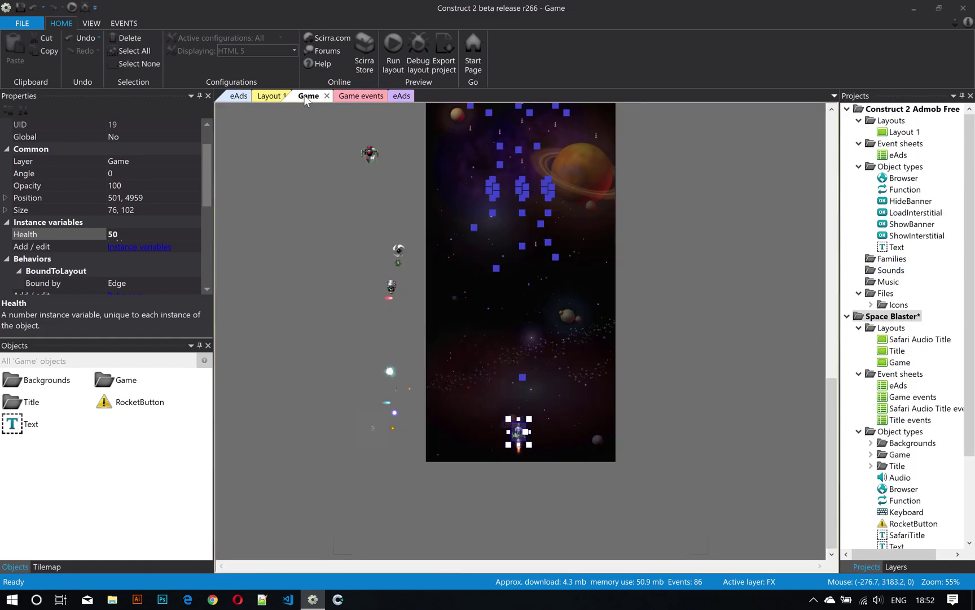
Export the project for Cordova, keeping Android audio and the Lollipop minimum, and close the success message
left_click(19, 24)
left_click(37, 175)
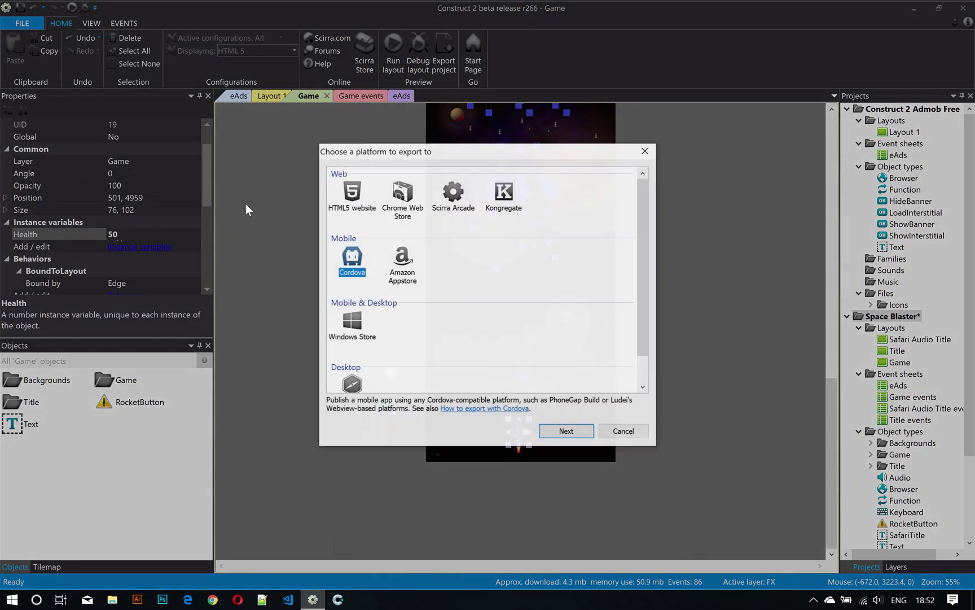
left_click(571, 432)
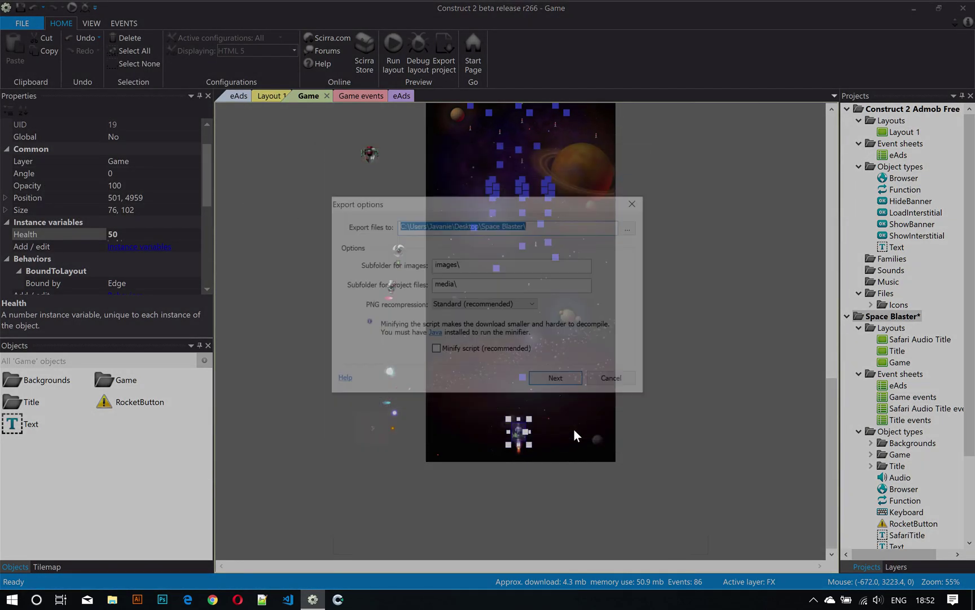
left_click(559, 379)
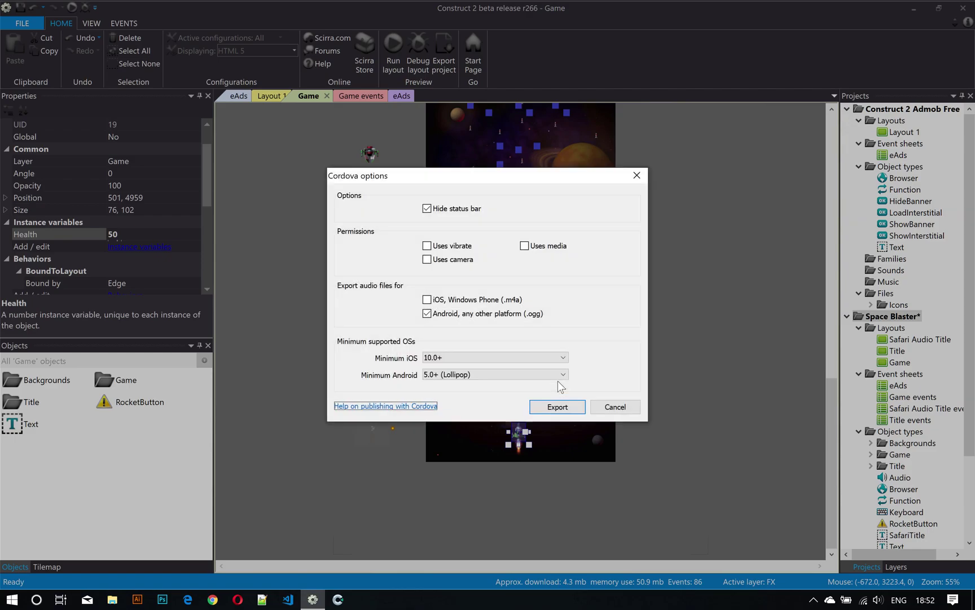
left_click(557, 410)
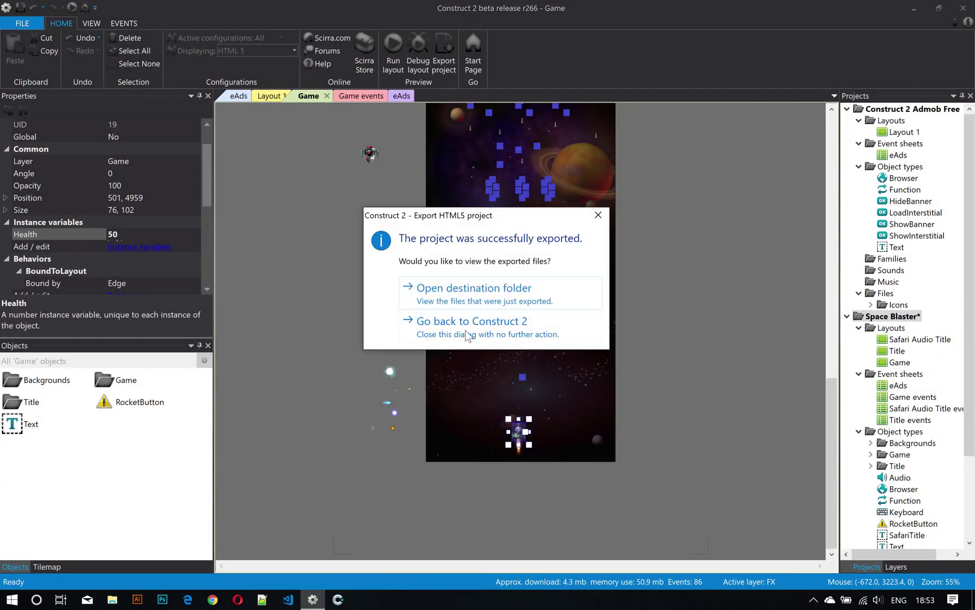
left_click(482, 327)
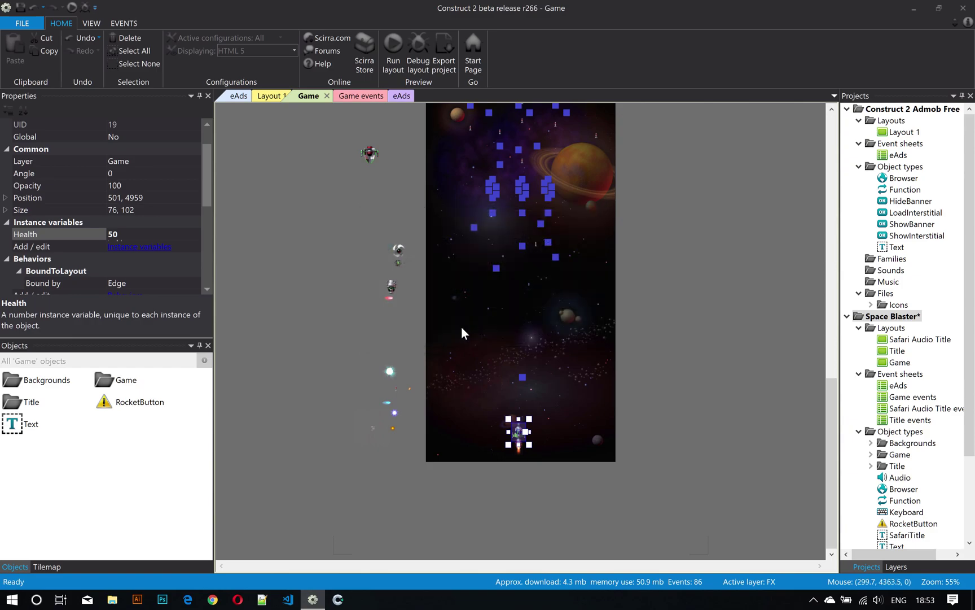
On the eAds sheet, select the three <plugin> lines in the setup notes comment
left_click(238, 96)
scroll(452, 269, "up", 2)
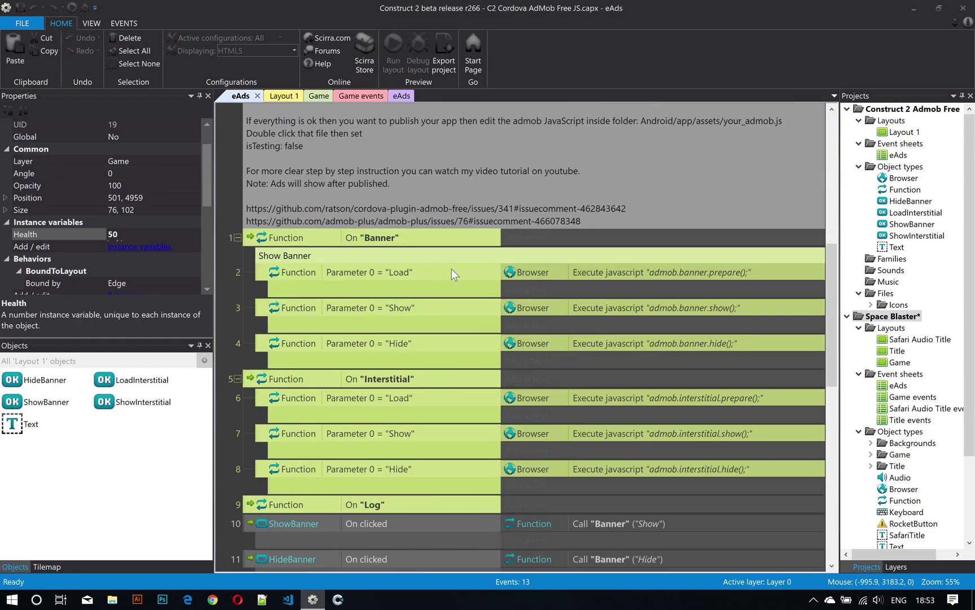
scroll(452, 269, "up", 2)
scroll(449, 271, "up", 3)
scroll(449, 271, "up", 2)
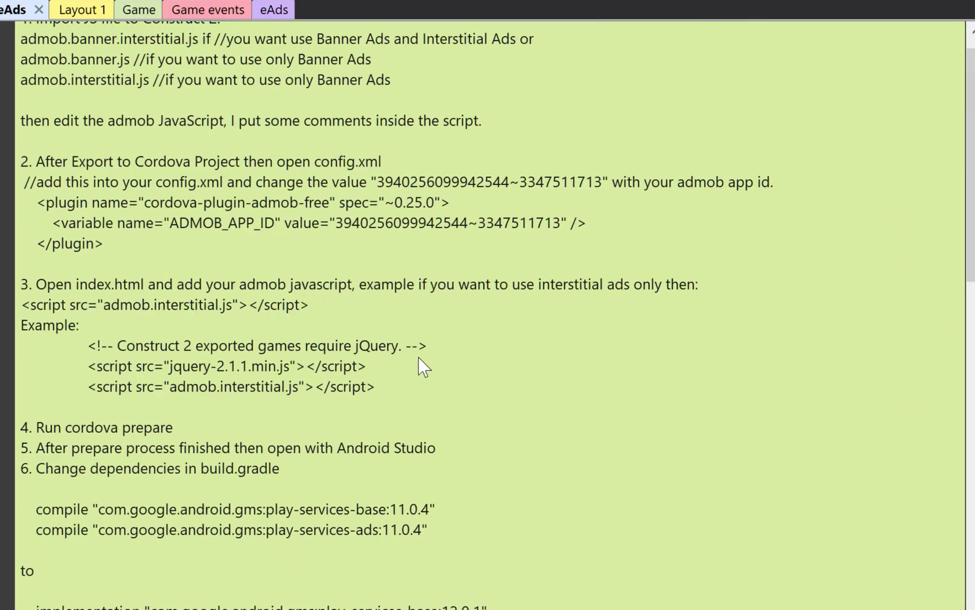
scroll(448, 272, "up", 1)
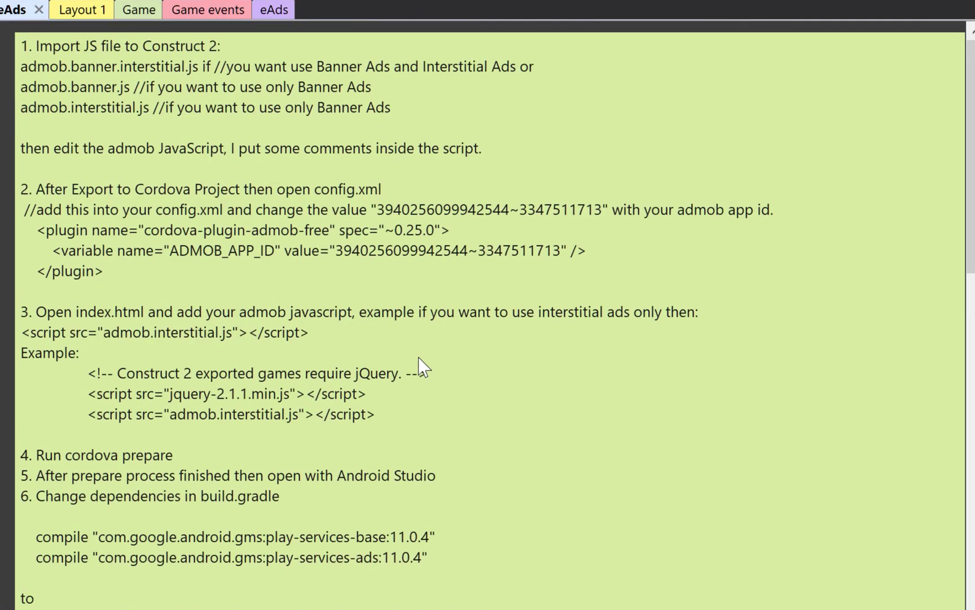
double_click(236, 250)
left_click(129, 251)
left_click_drag(104, 271, 22, 231)
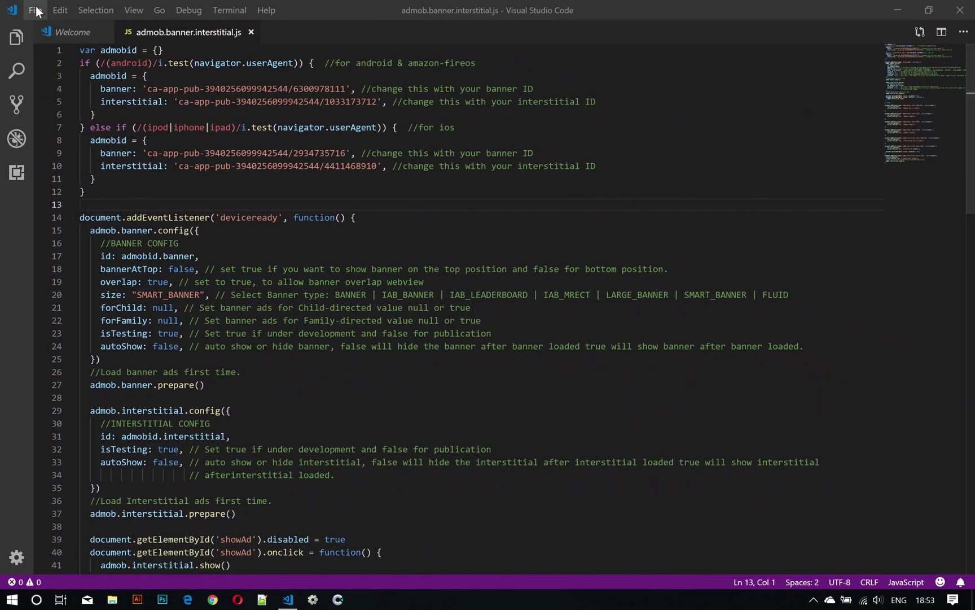
Open config.xml from the exported Space Blaster folder in a maximized VS Code
left_click(35, 9)
left_click(929, 10)
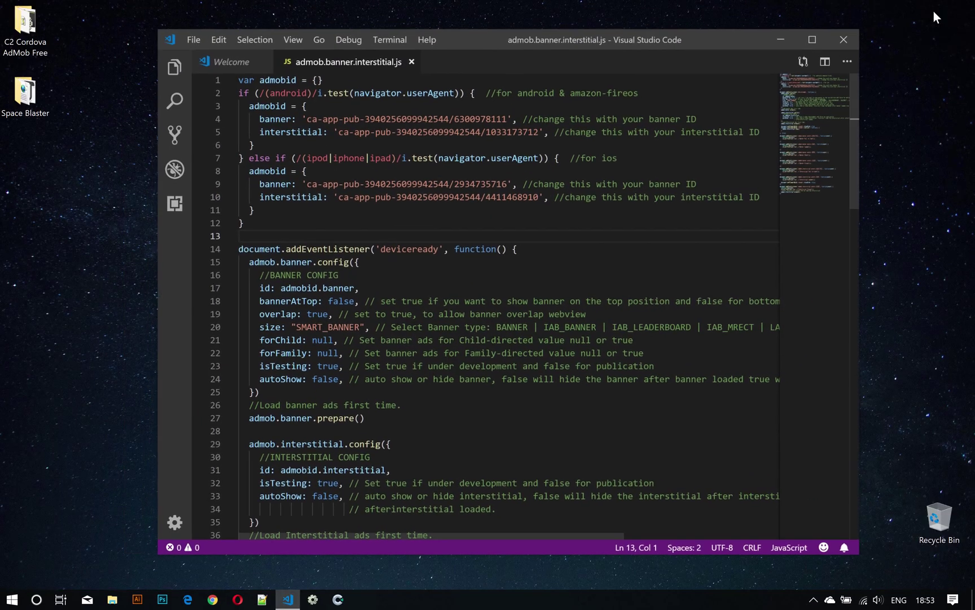
double_click(27, 91)
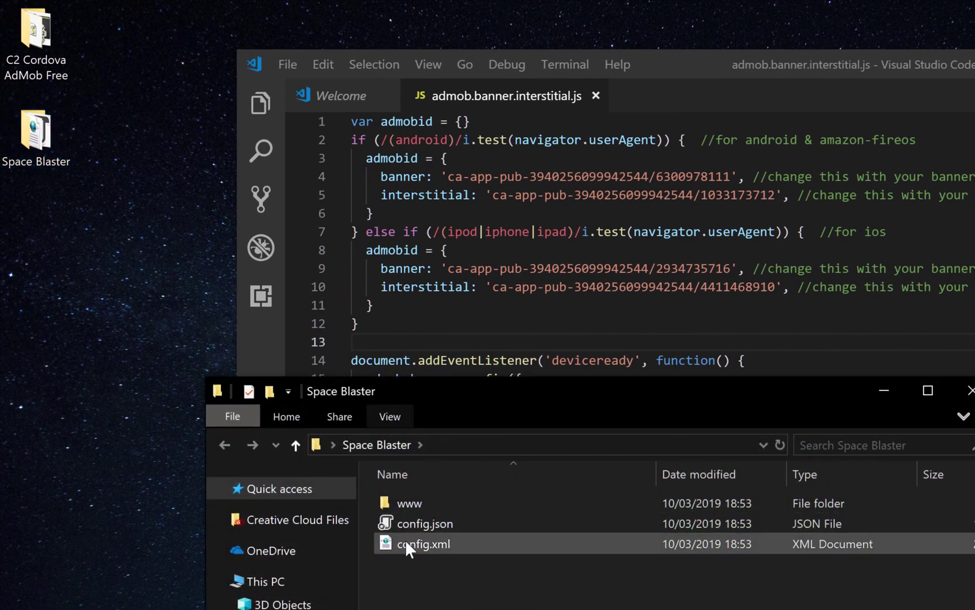
left_click(417, 544)
left_click_drag(440, 544, 505, 169)
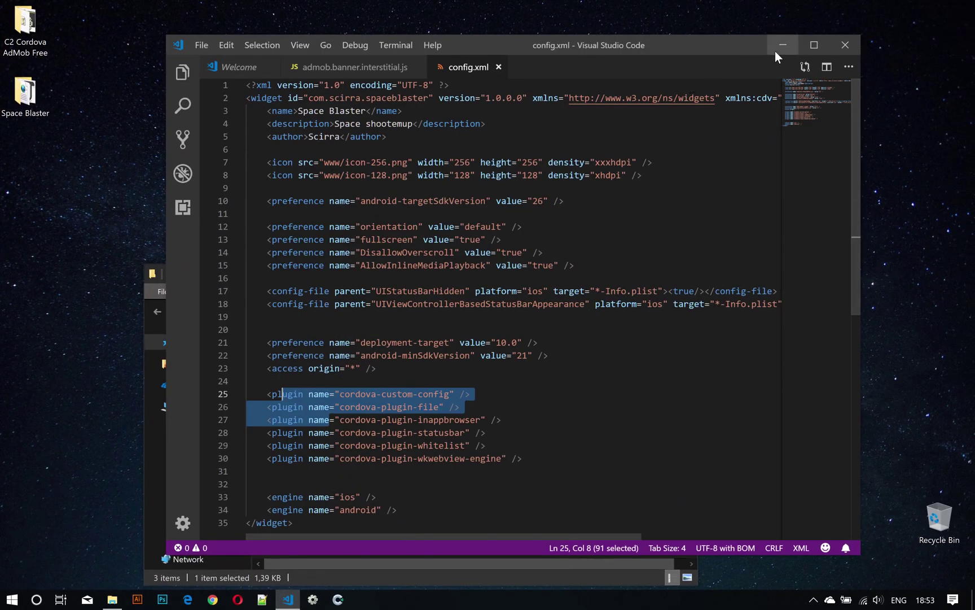
left_click(813, 45)
Delete the iOS engine, wkwebview-engine plugin and iOS config-file lines from config.xml
left_click(483, 358)
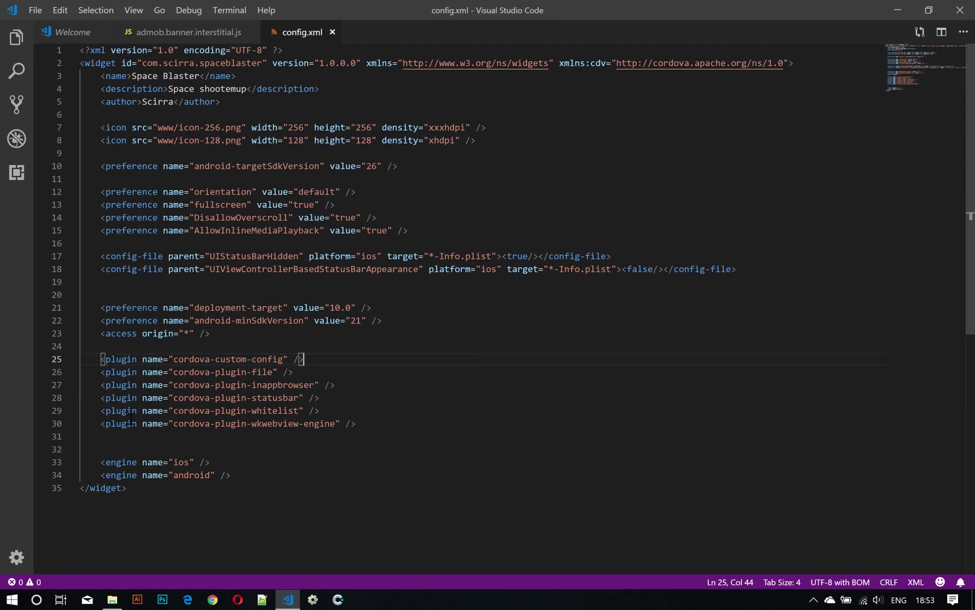
left_click_drag(229, 464, 62, 465)
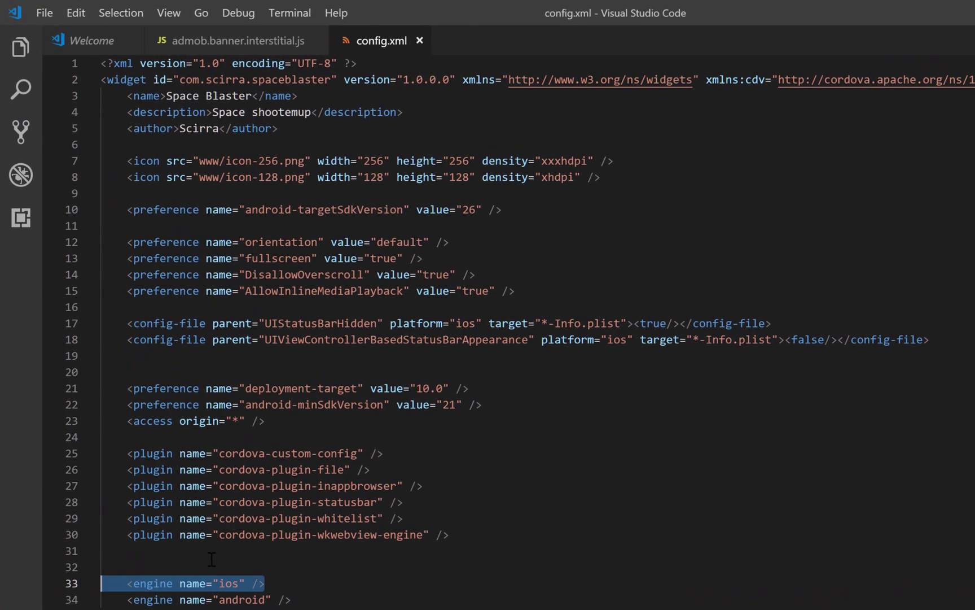
key("Delete")
left_click_drag(464, 531, 76, 531)
key("Delete")
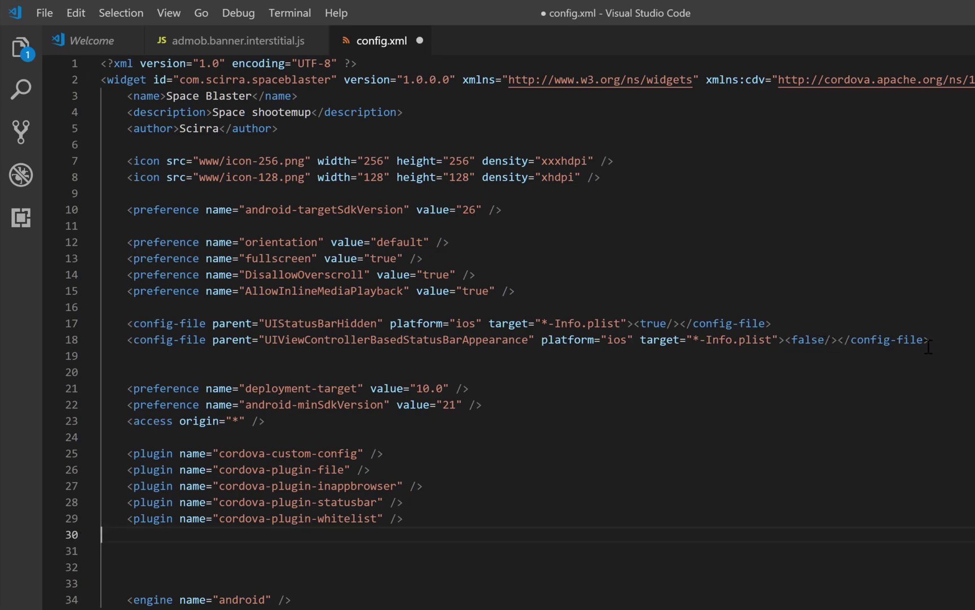
left_click_drag(932, 340, 2, 330)
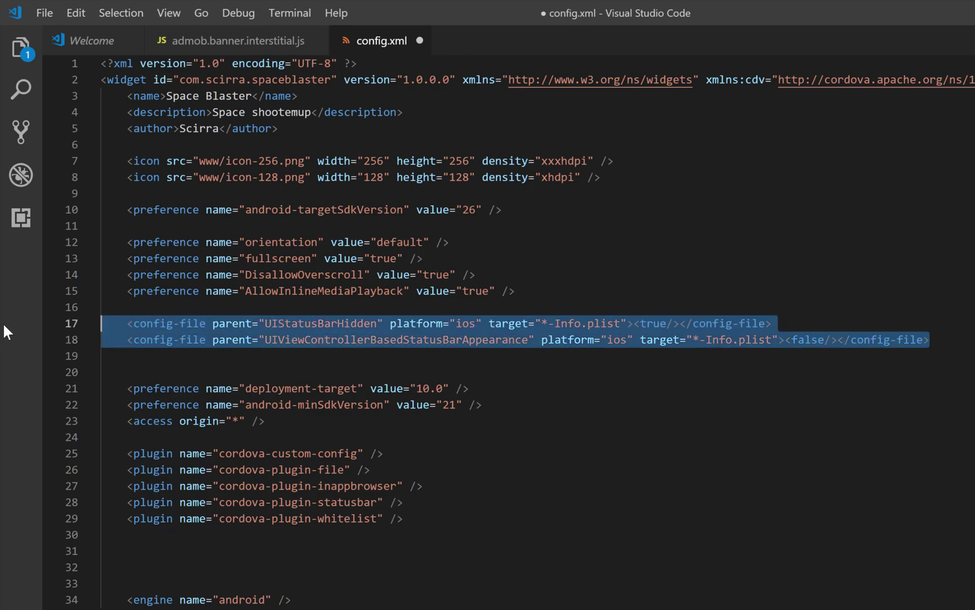
key("Delete")
key("BackSpace")
key("BackSpace")
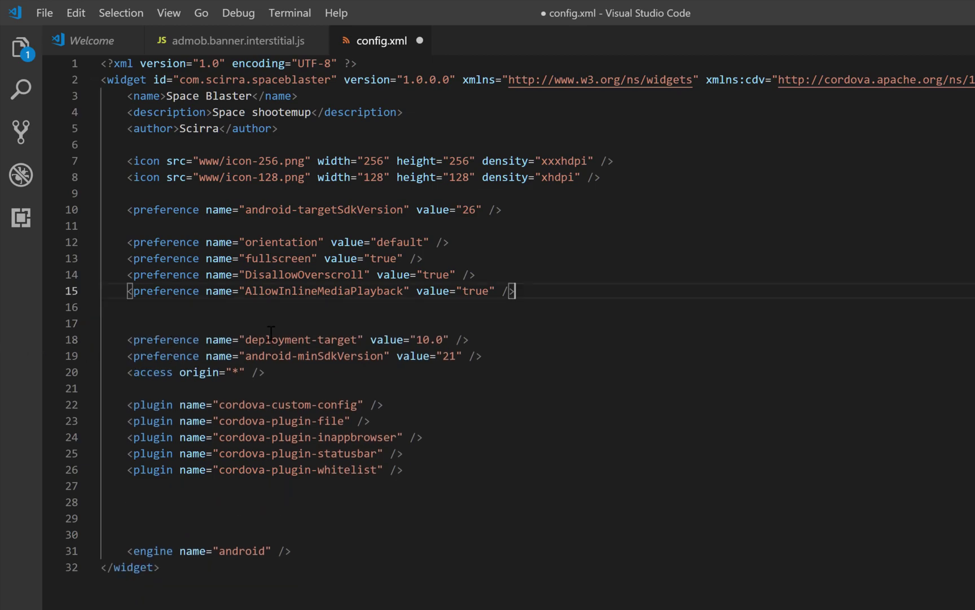
Paste the cordova-plugin-admob-free block with its ADMOB_APP_ID variable at line 21, then select the app ID and spec
left_click(169, 388)
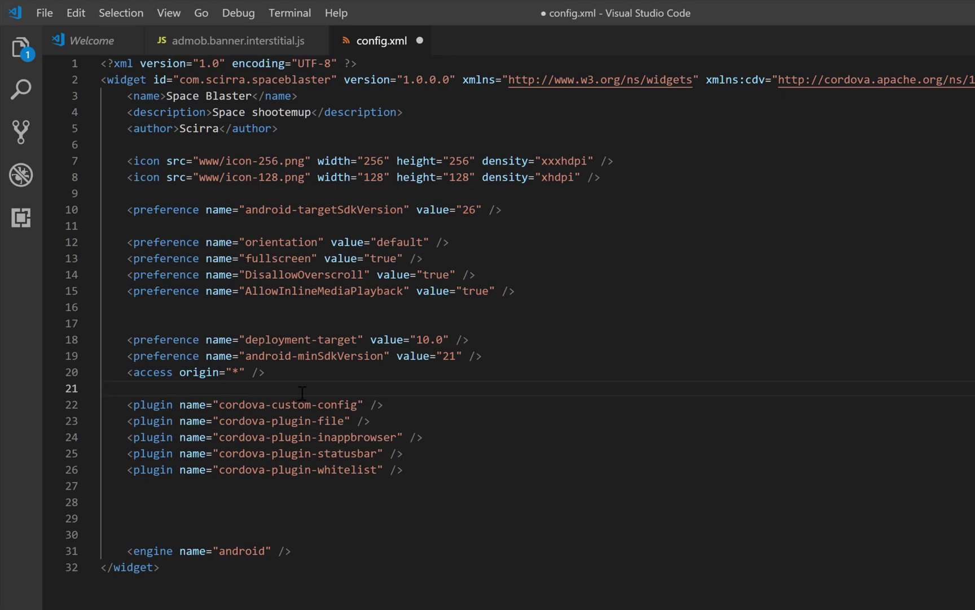
key("Return")
key("Return")
left_click(185, 397)
key("ctrl+v")
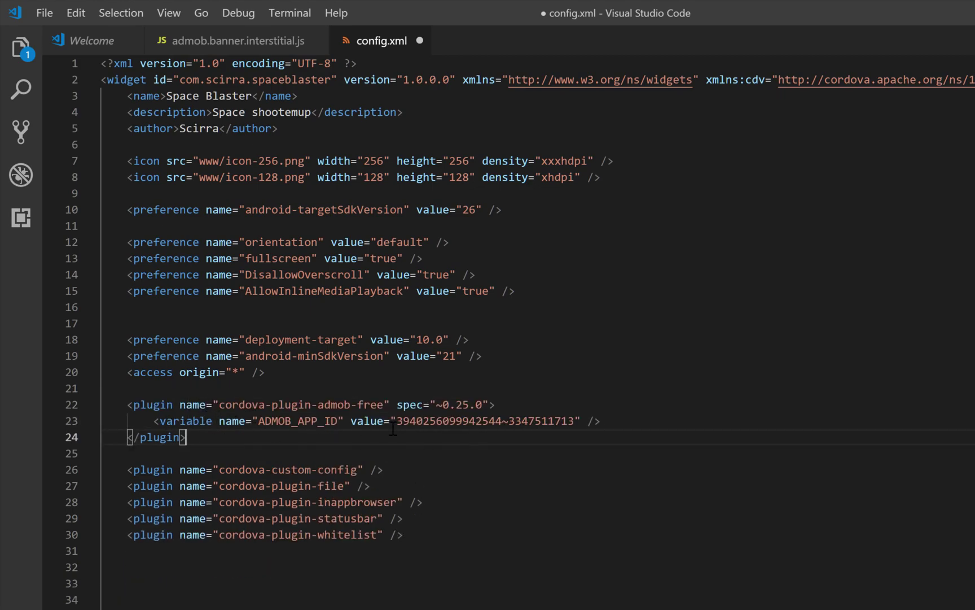
left_click_drag(391, 421, 579, 422)
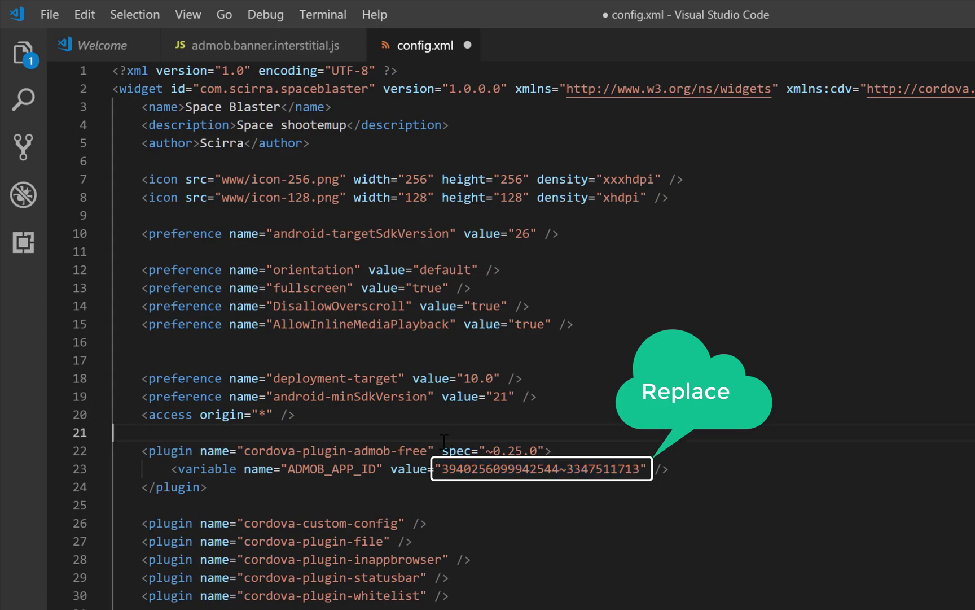
left_click_drag(441, 451, 552, 450)
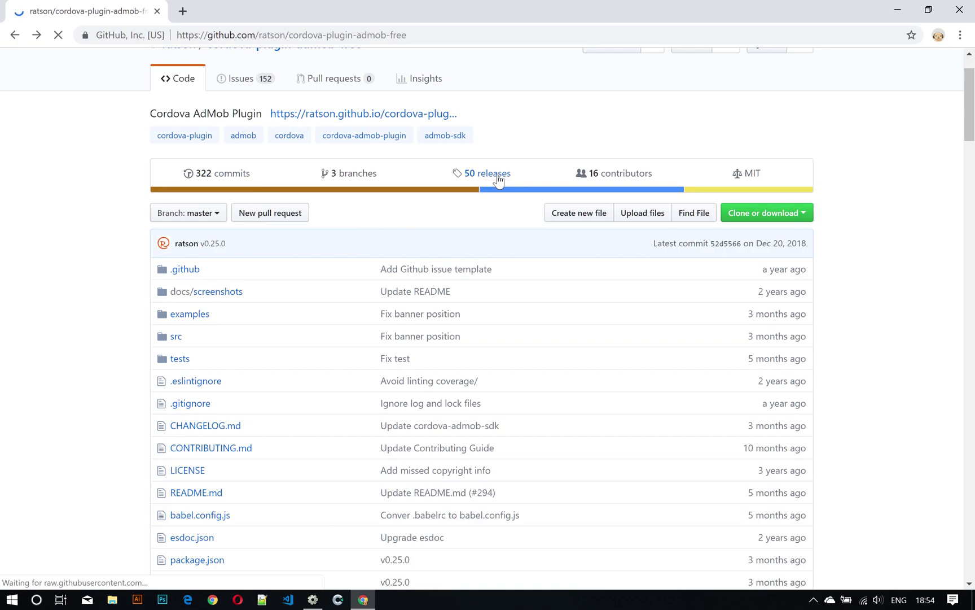
Confirm on GitHub's releases list that v0.25.0 is the latest, then return to config.xml
left_click(498, 179)
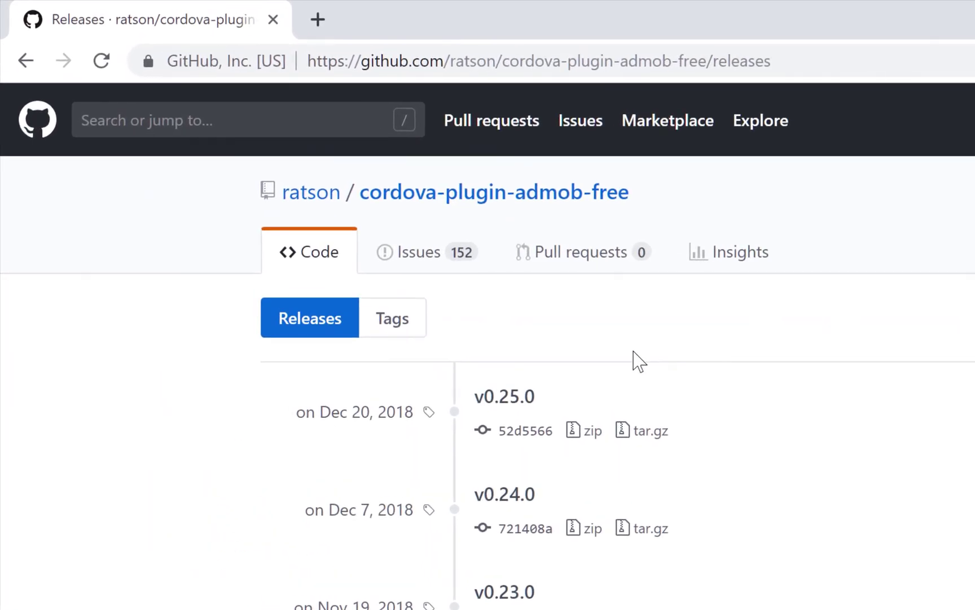
left_click_drag(418, 307, 386, 304)
left_click_drag(496, 395, 473, 398)
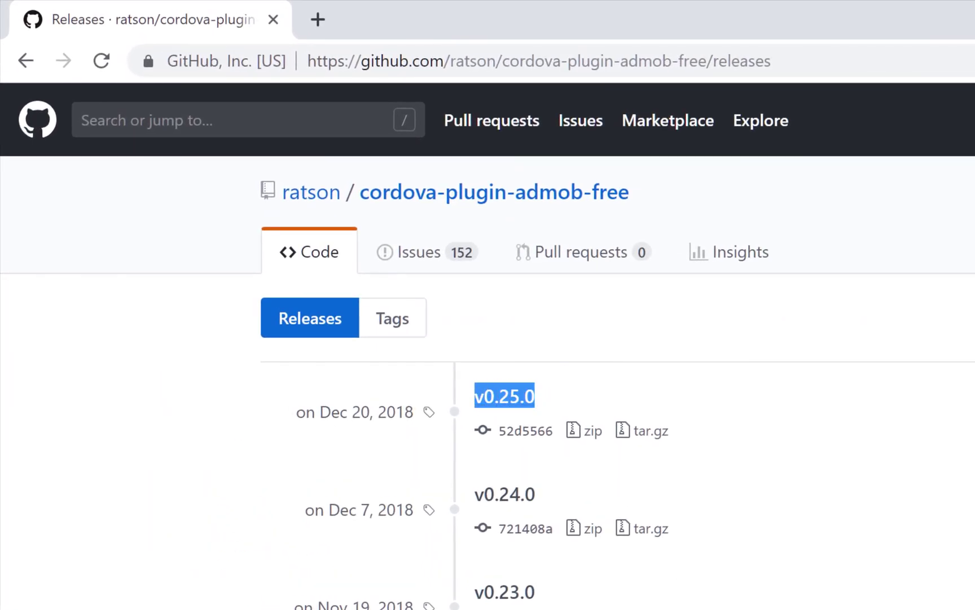
left_click(504, 367)
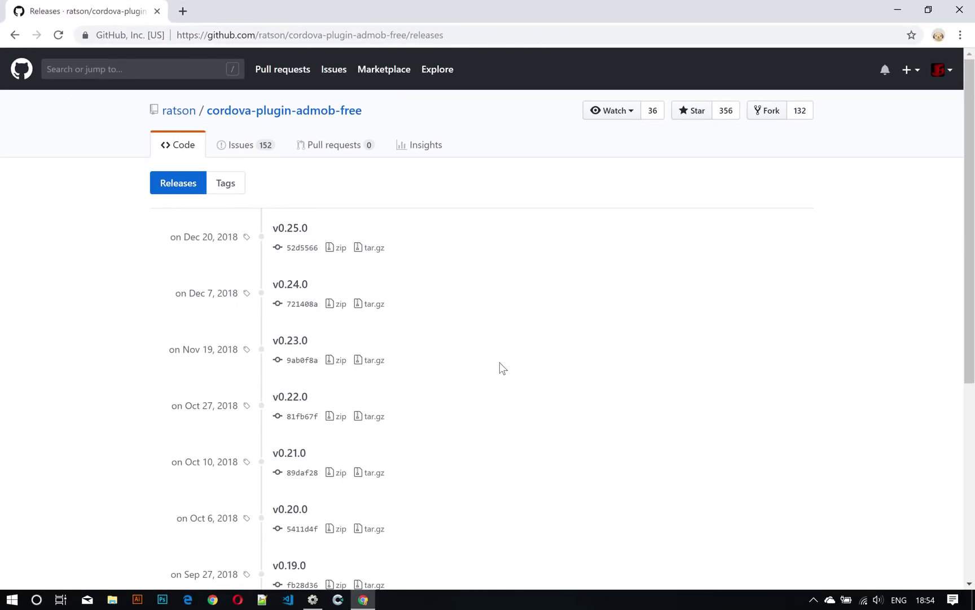
key("alt+Tab")
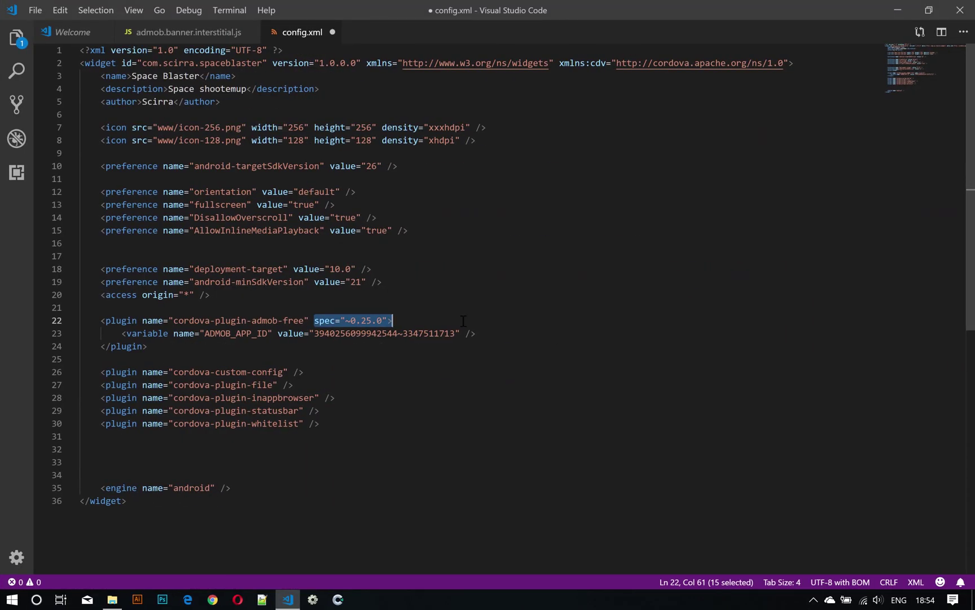
left_click(457, 320)
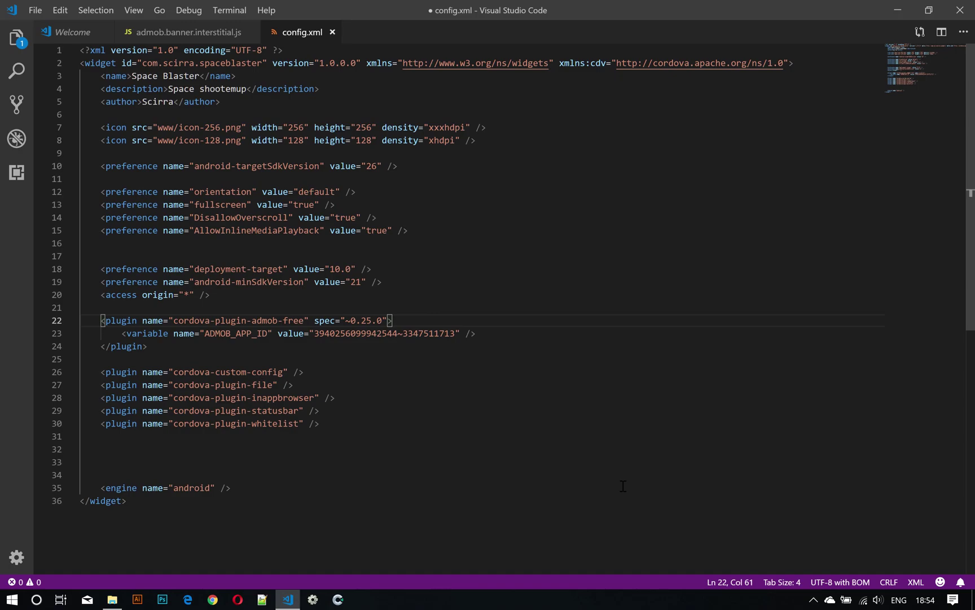
Save config.xml, then in a new terminal cd to desktop\space blaster and run 'cordova prepare'
key("ctrl+s")
left_click(228, 9)
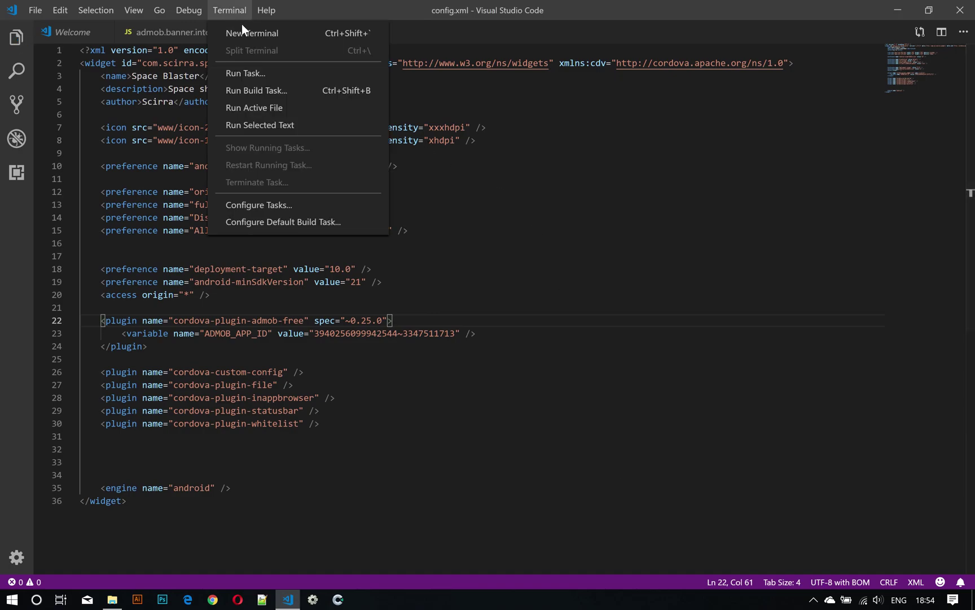
left_click(245, 31)
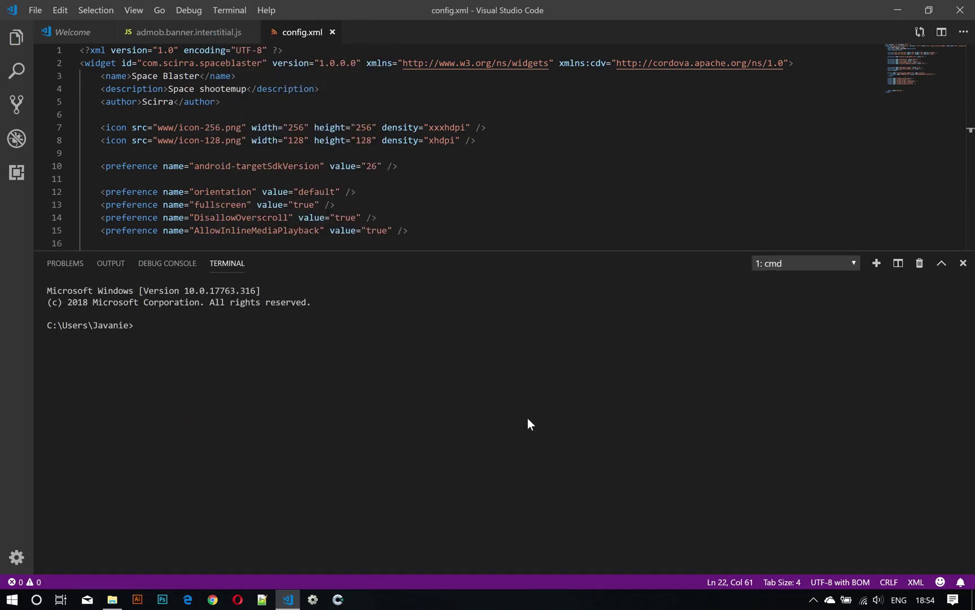
type("cd")
key("BackSpace")
type("d d")
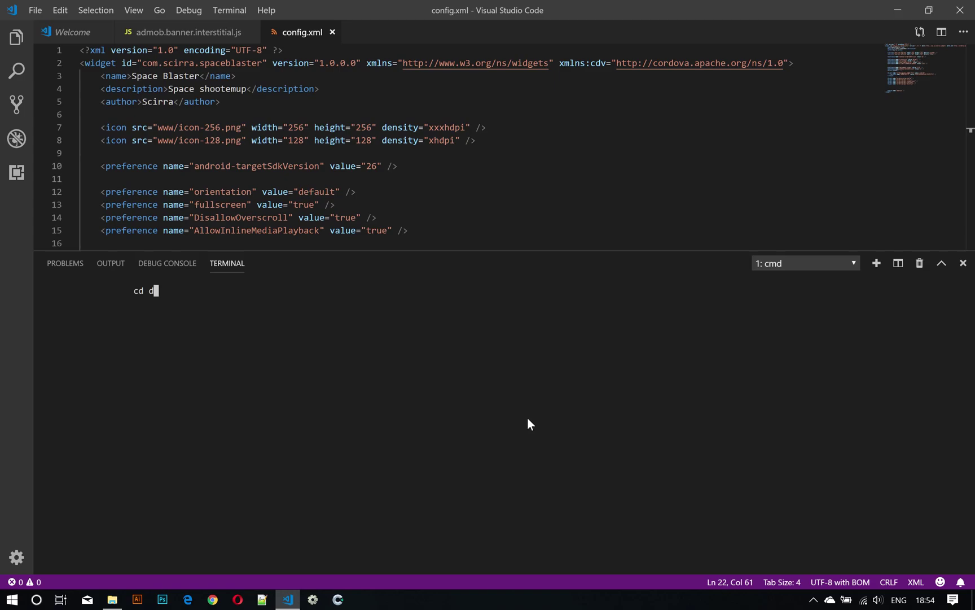
type("esktop\\")
type("space blaste")
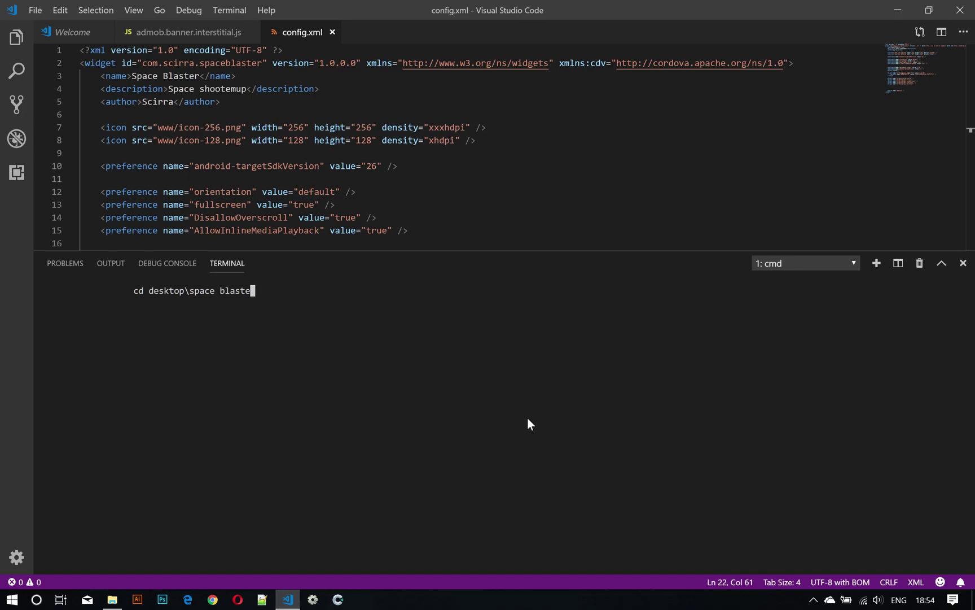
type("r")
key("Return")
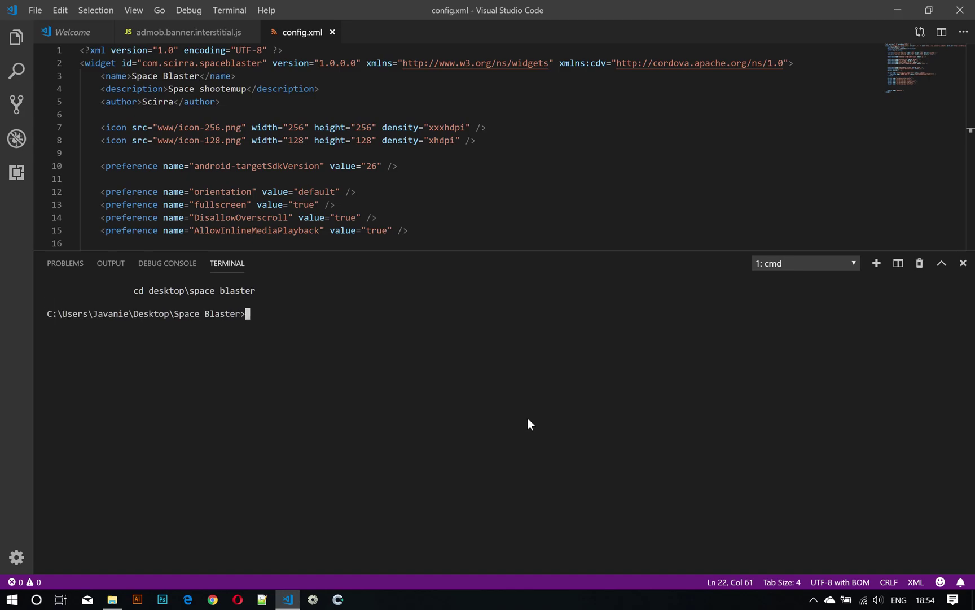
type("cordova ")
type("prepare")
key("Return")
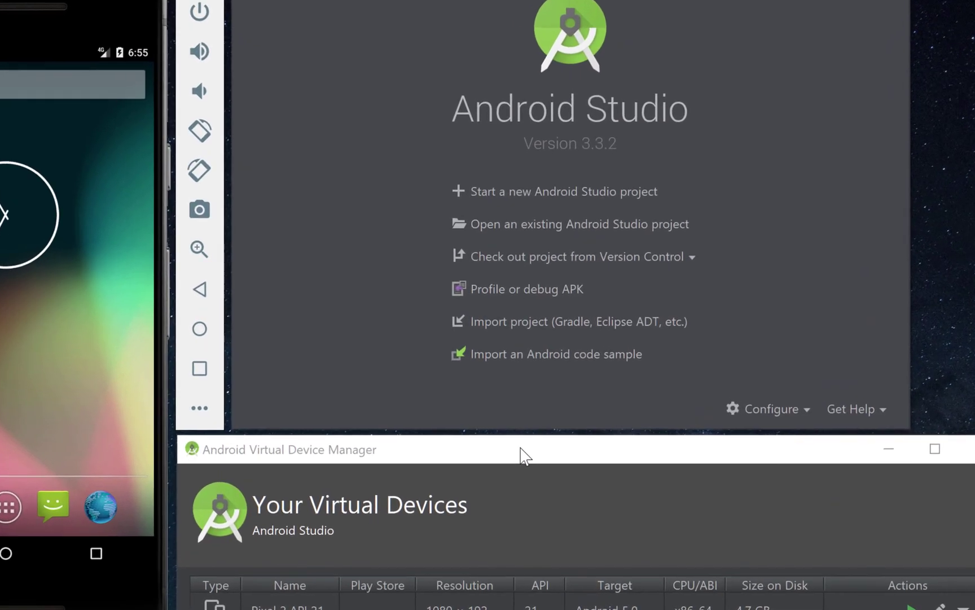
Open Desktop\Space Blaster\platforms\android as an existing Android Studio project
left_click(562, 225)
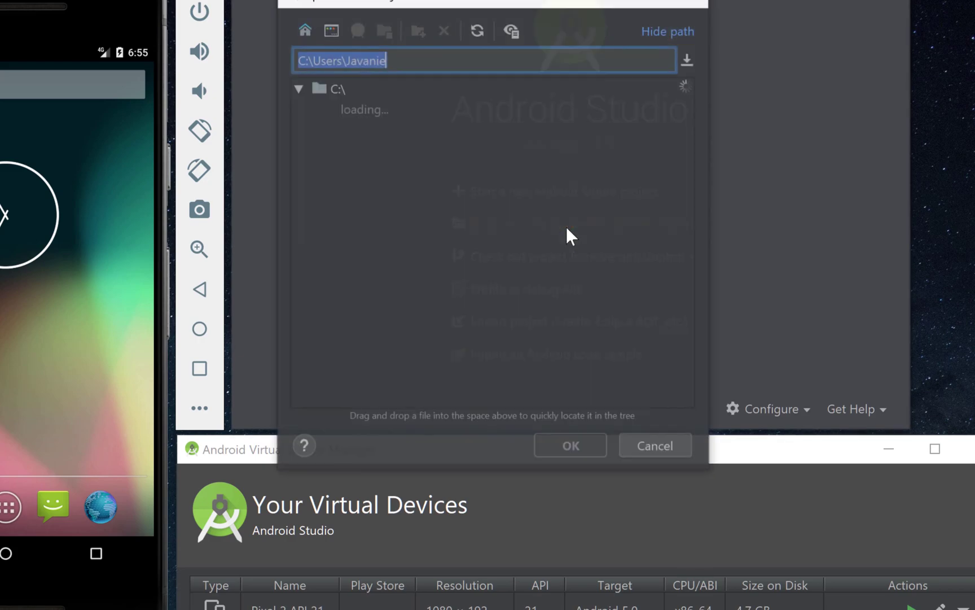
left_click(334, 210)
scroll(440, 251, "down", 1)
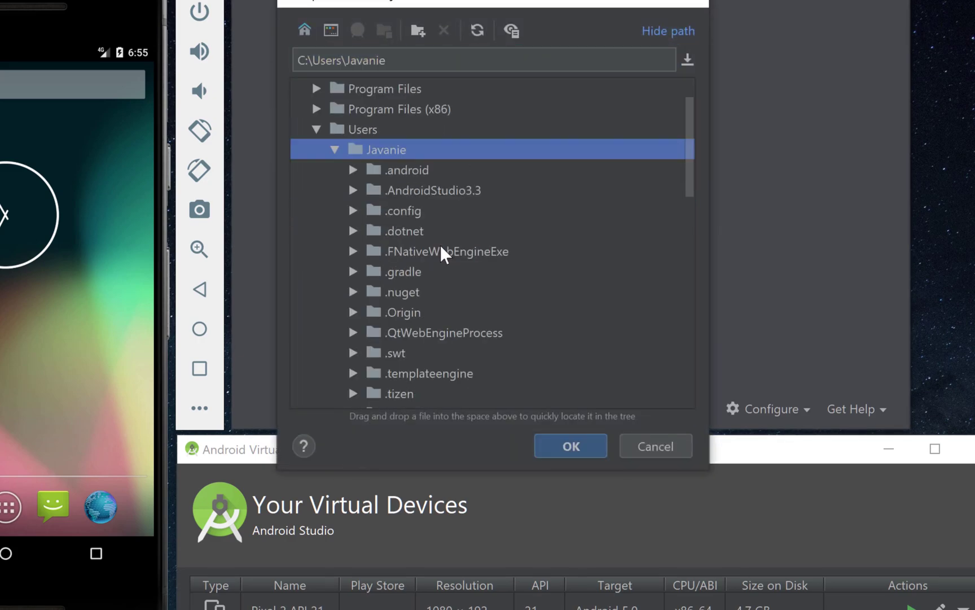
scroll(440, 251, "down", 2)
scroll(440, 251, "down", 1)
scroll(441, 247, "down", 2)
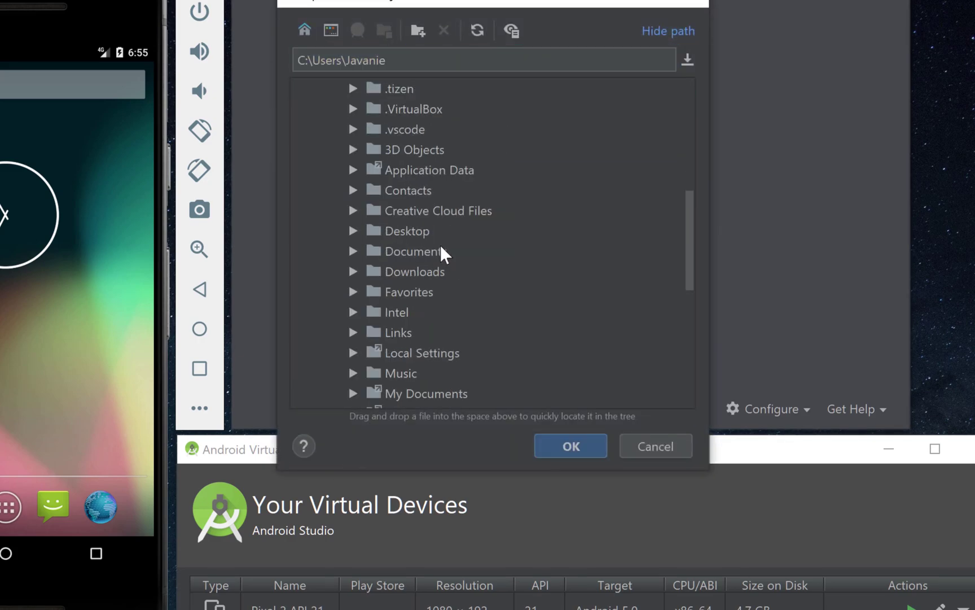
left_click(352, 230)
left_click(370, 271)
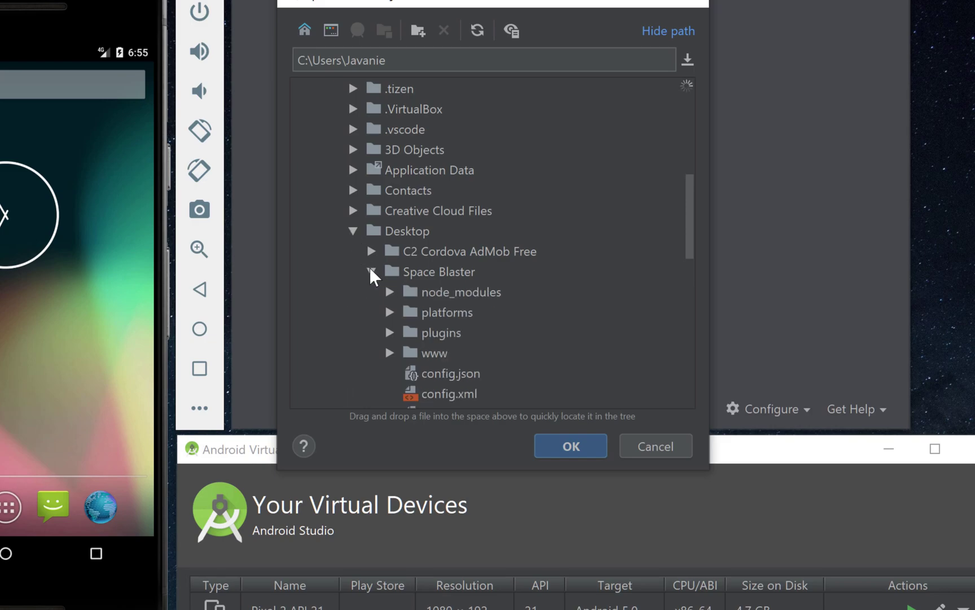
left_click(389, 313)
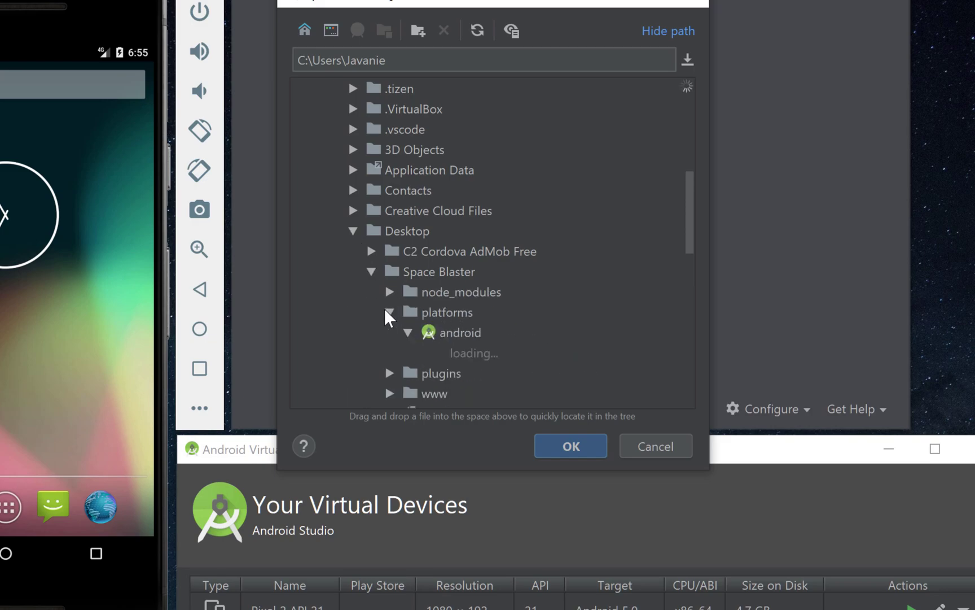
left_click(409, 333)
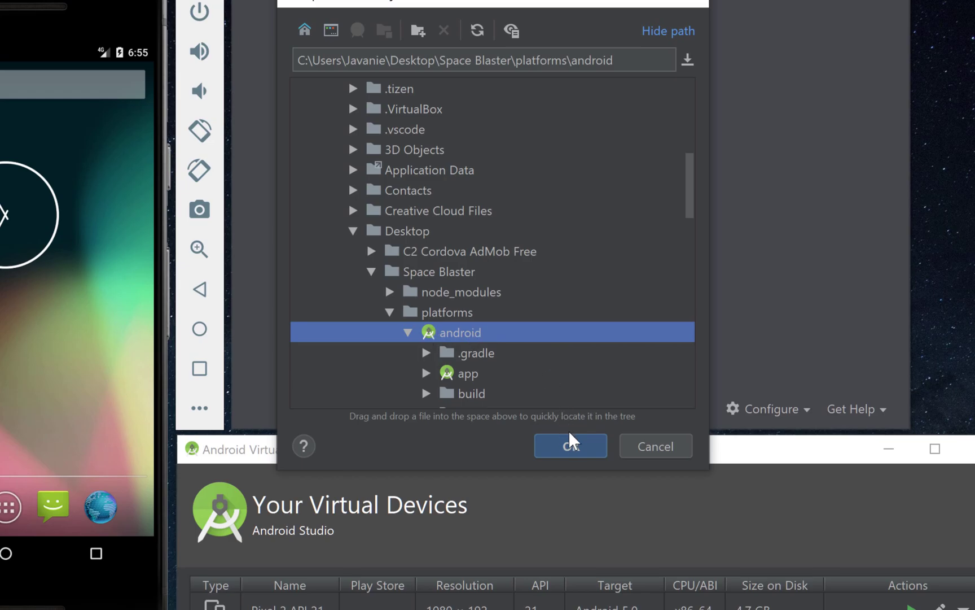
left_click(572, 445)
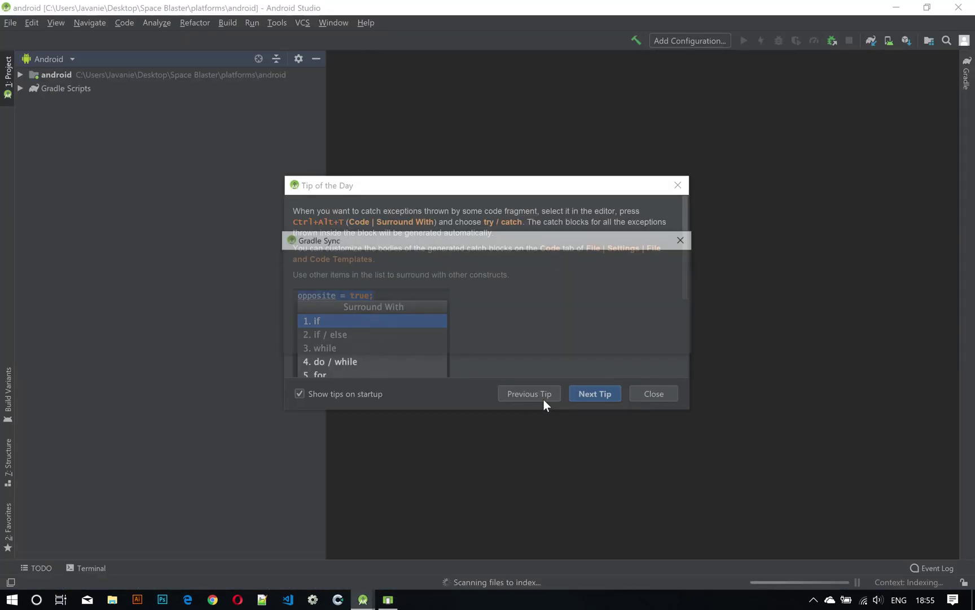
Accept the Gradle sync prompt and dismiss the Tip of the Day and plugin update dialogs
left_click(460, 337)
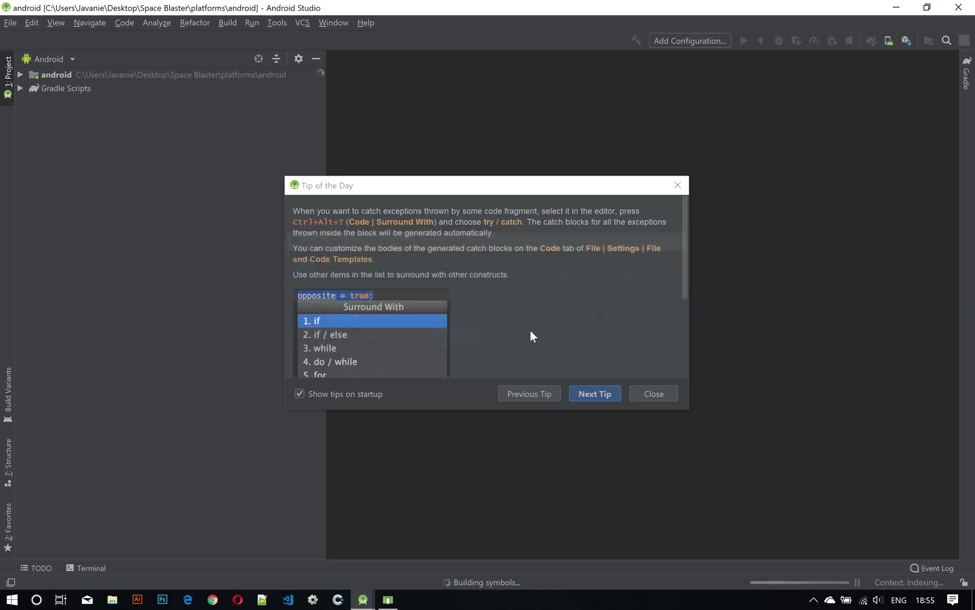
left_click(668, 394)
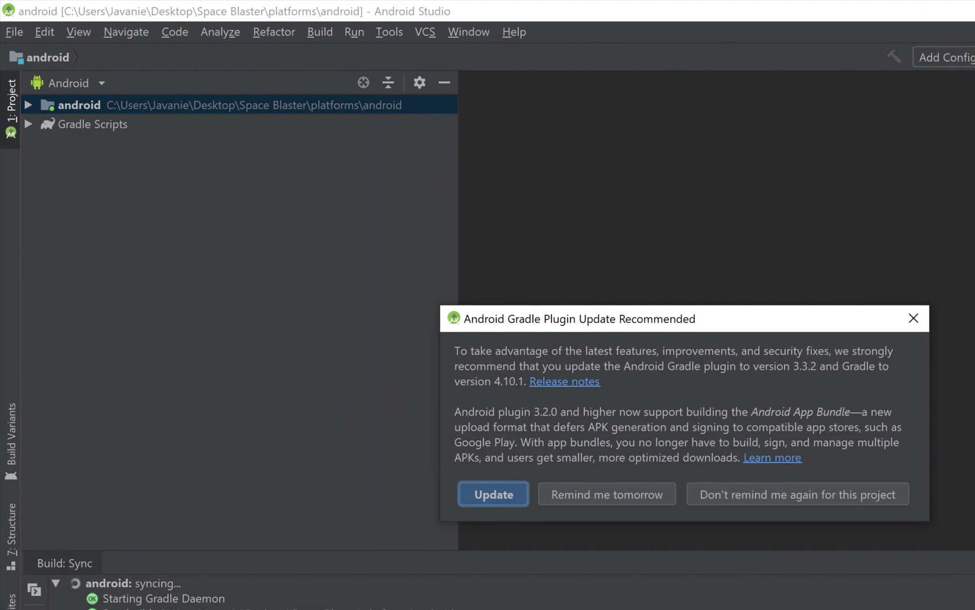
left_click(499, 492)
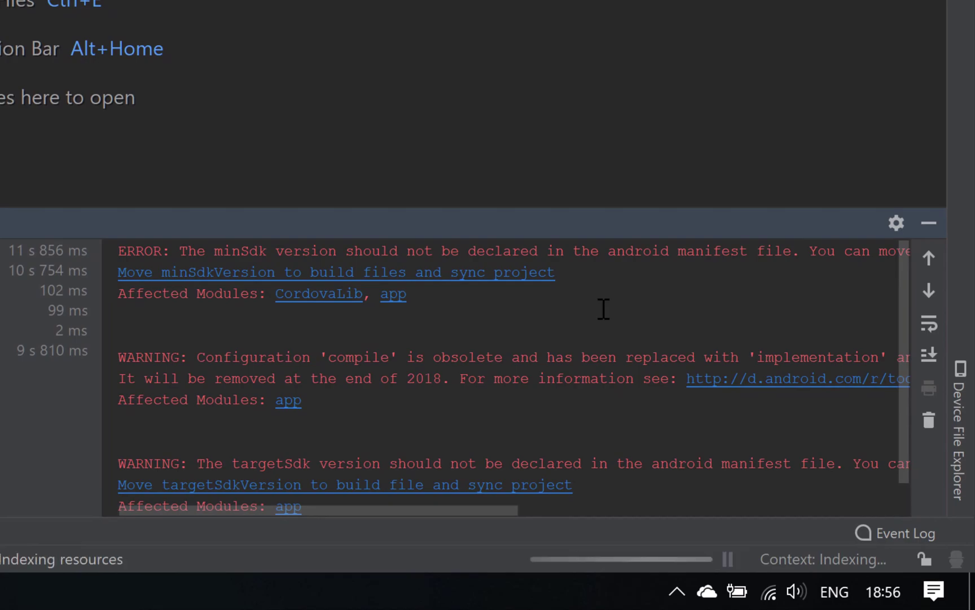
Move minSdkVersion and targetSdkVersion out of the manifests, then open the app's build.gradle
left_click(690, 410)
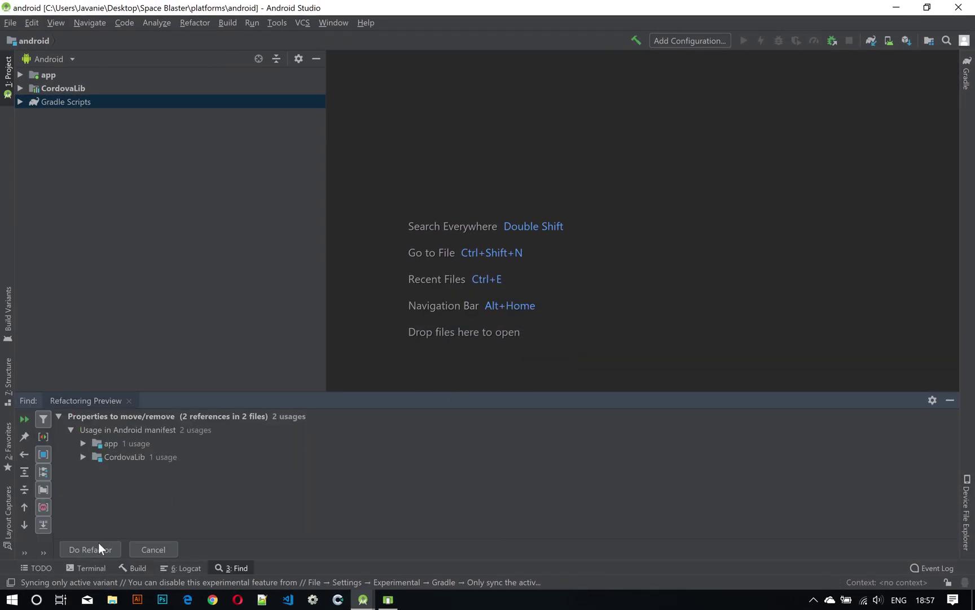
left_click(98, 548)
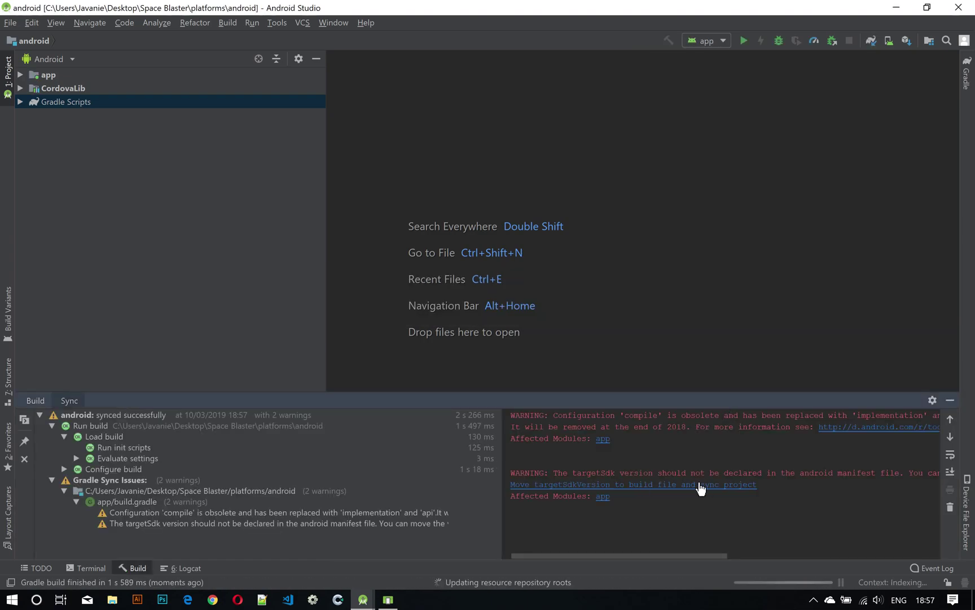
left_click(665, 484)
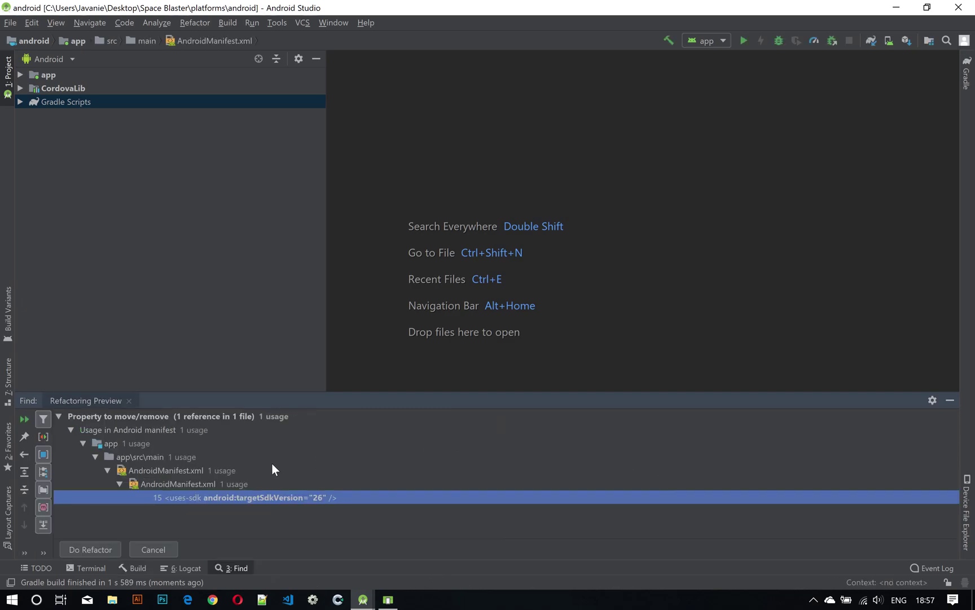
left_click(88, 550)
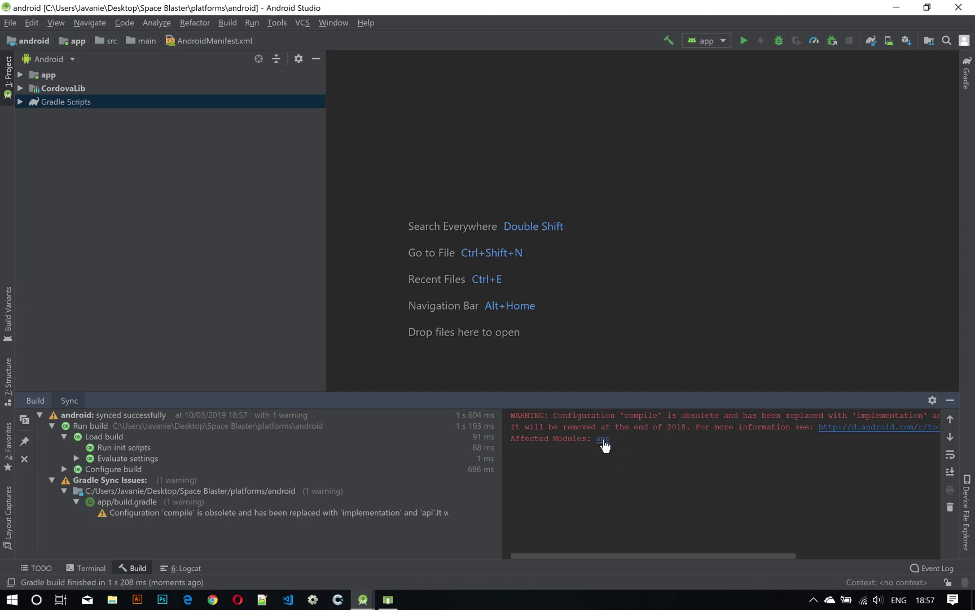
left_click(603, 439)
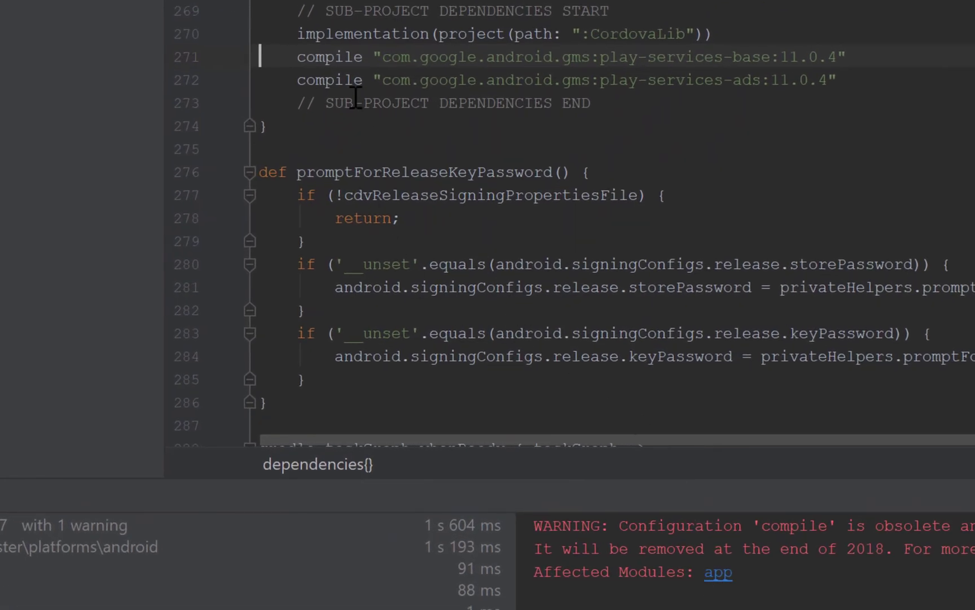
Replace 'compile' with 'implementation' on both Google Play services dependency lines
left_click_drag(297, 57, 364, 57)
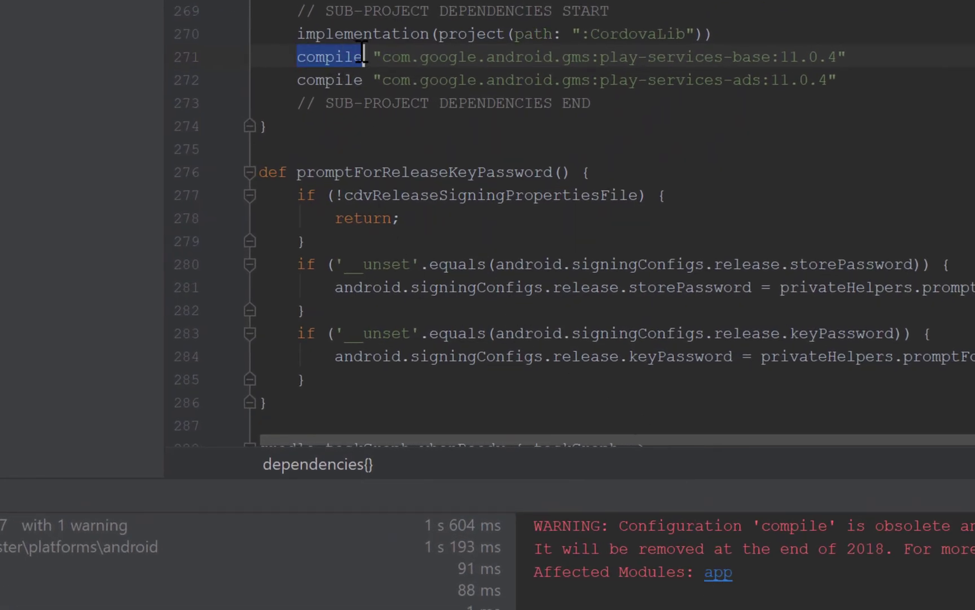
type("implementation")
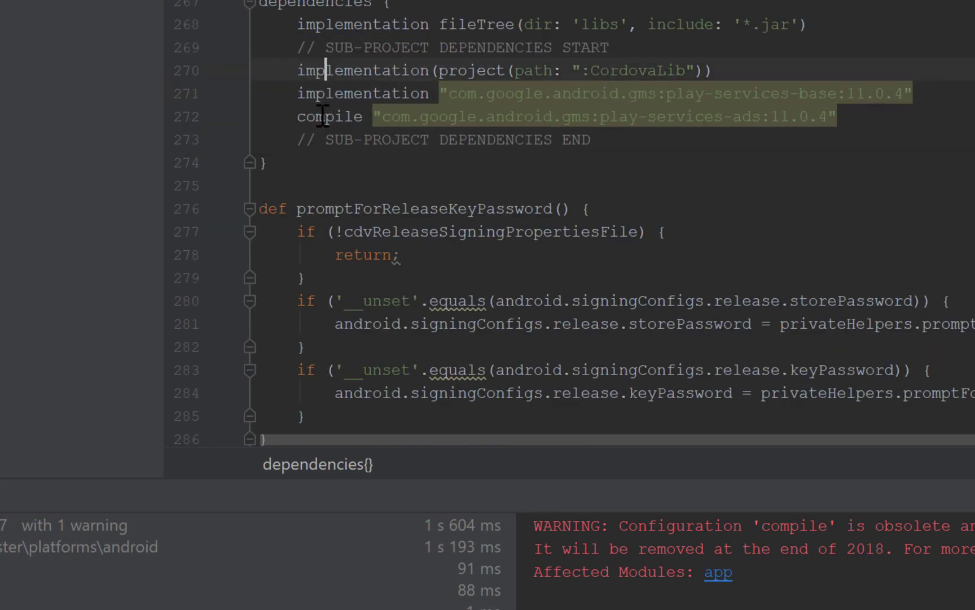
left_click_drag(297, 117, 364, 117)
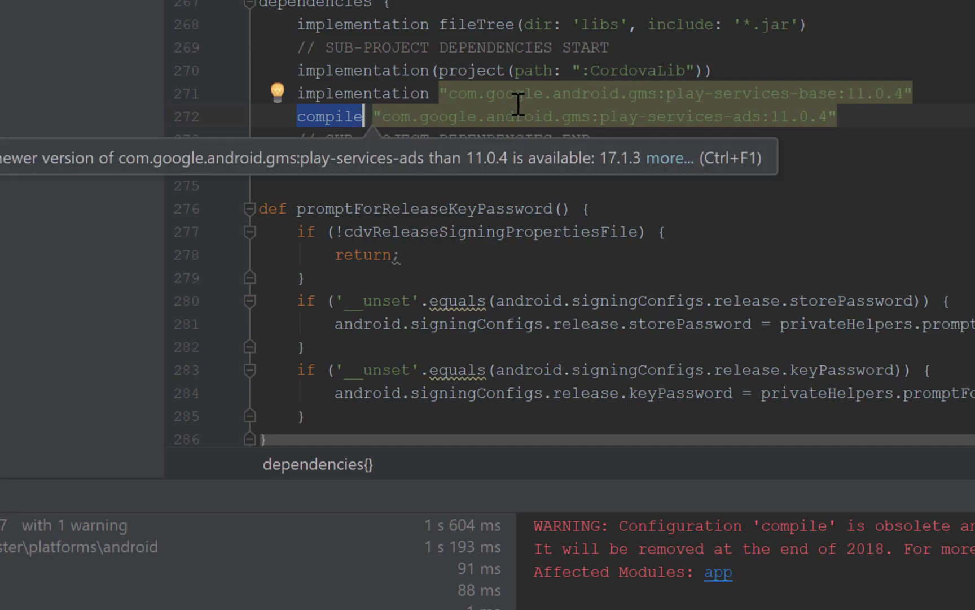
type("implementation")
Change the line 271 play-services version from 11.0.4 to 12.0.1
left_click(939, 95)
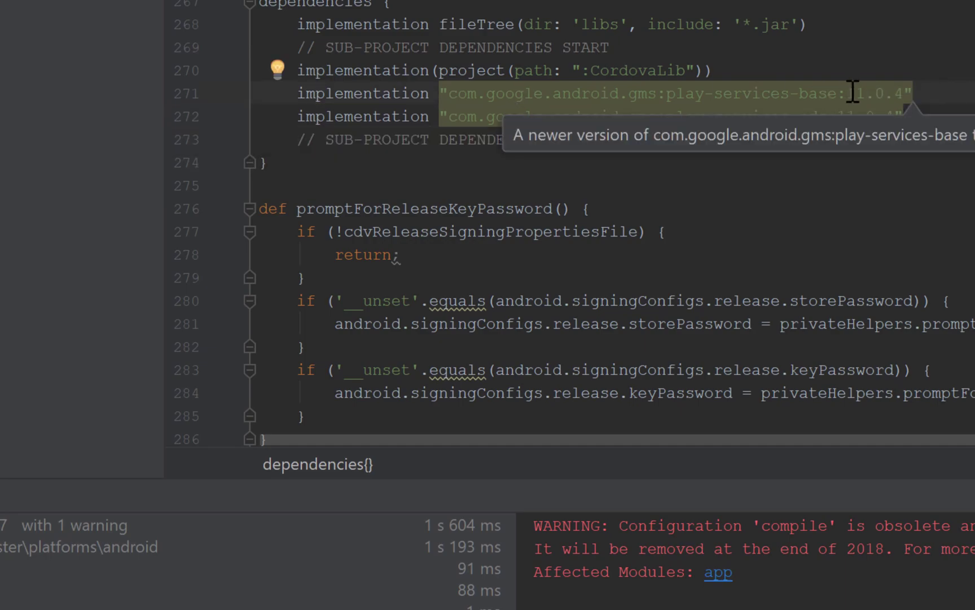
left_click_drag(847, 94, 934, 90)
left_click_drag(837, 117, 931, 117)
left_click(931, 117)
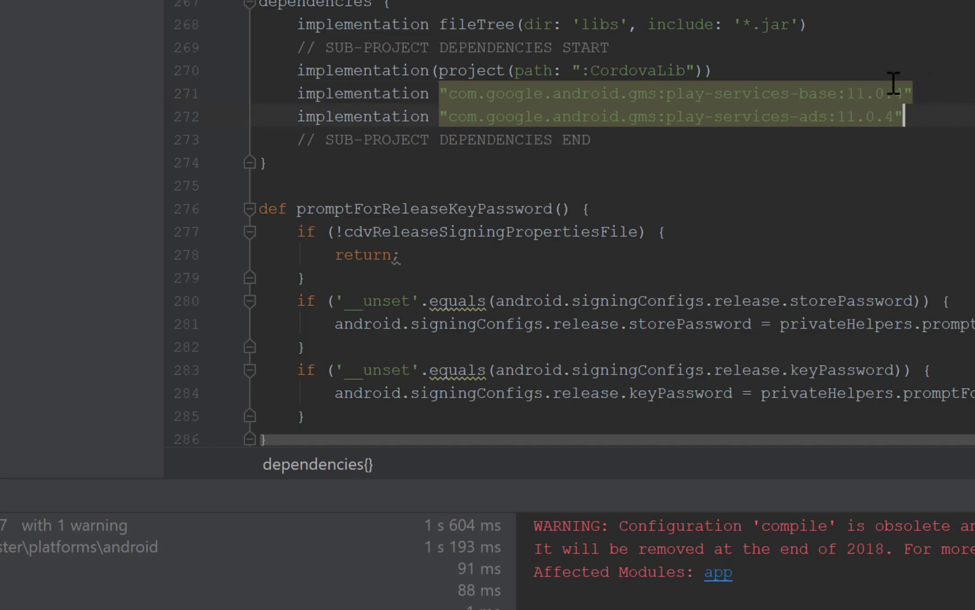
key("BackSpace")
type("2")
key("Right")
key("Right")
key("Right")
key("shift+Left")
type("1")
Change the line 272 play-services version to 12.0.1 and resync the project
key("Down")
key("Left")
key("shift+Left")
type("1")
key("Left")
key("Left")
key("Left")
key("Left")
key("shift+Left")
type("2")
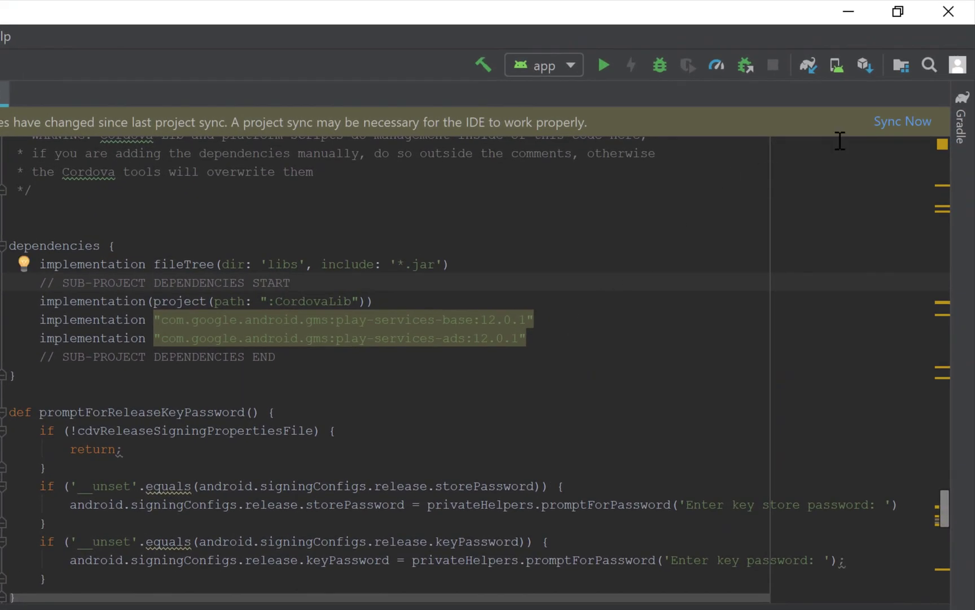
left_click(904, 121)
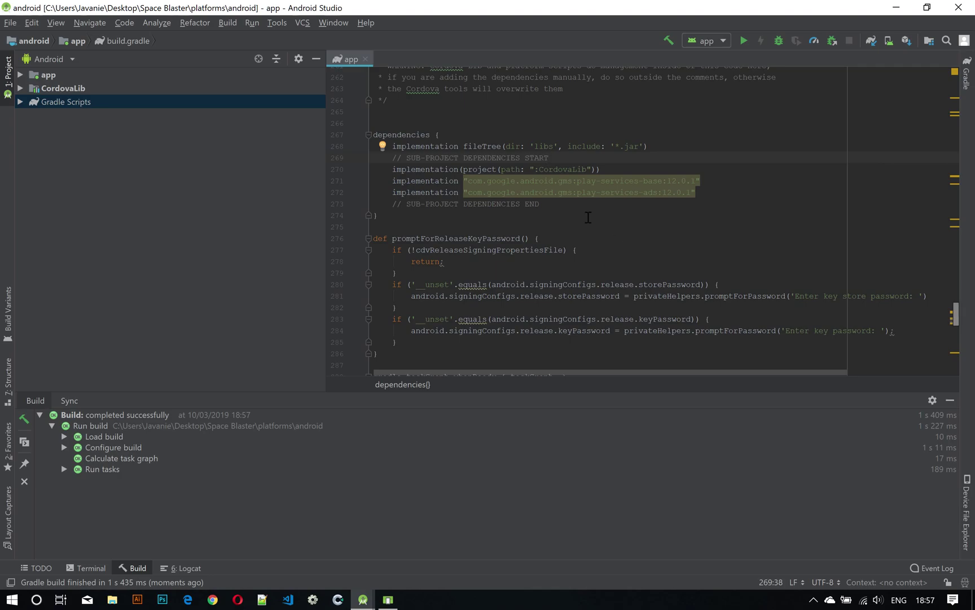
Set the app module to compile against API 28: Android 9.0 (Pie) with build tools 28.0.3
left_click(233, 20)
key("Escape")
key("ctrl+alt+shift+s")
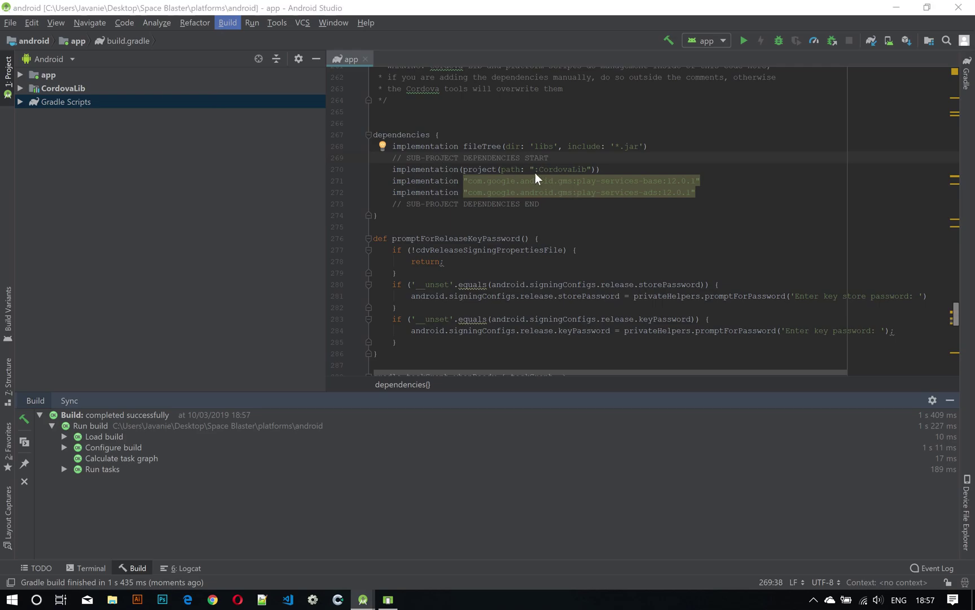
left_click(491, 158)
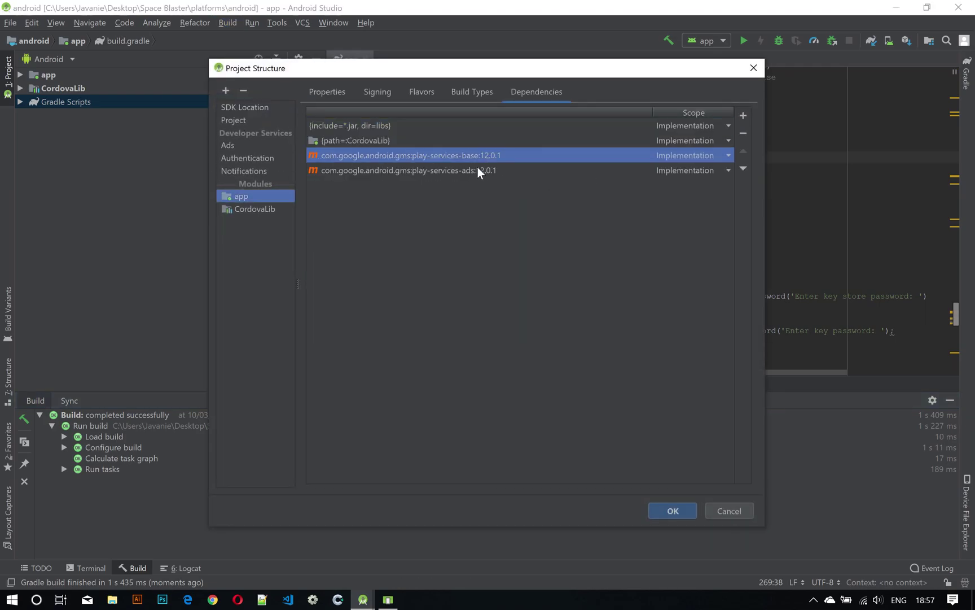
left_click(330, 91)
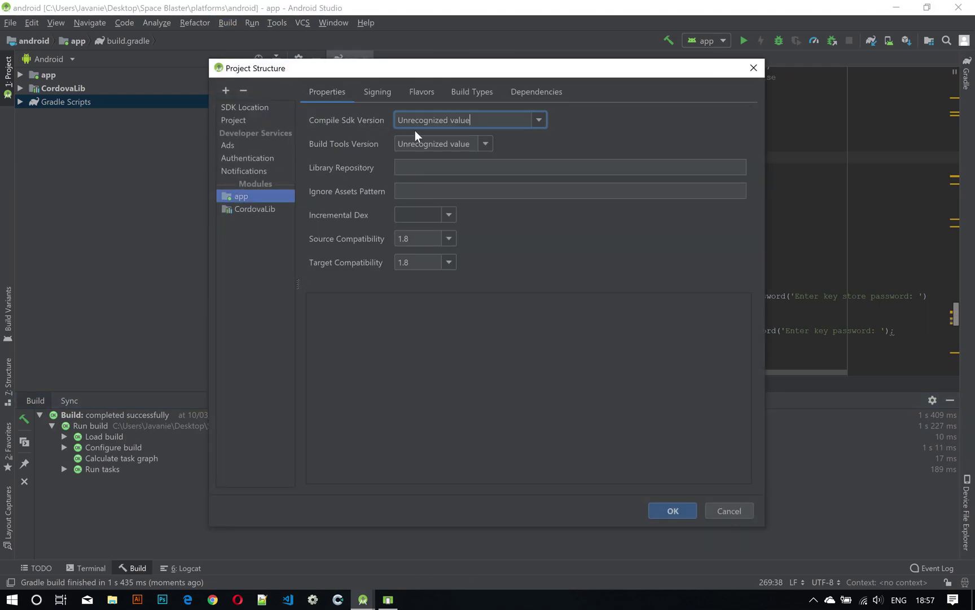
left_click(538, 120)
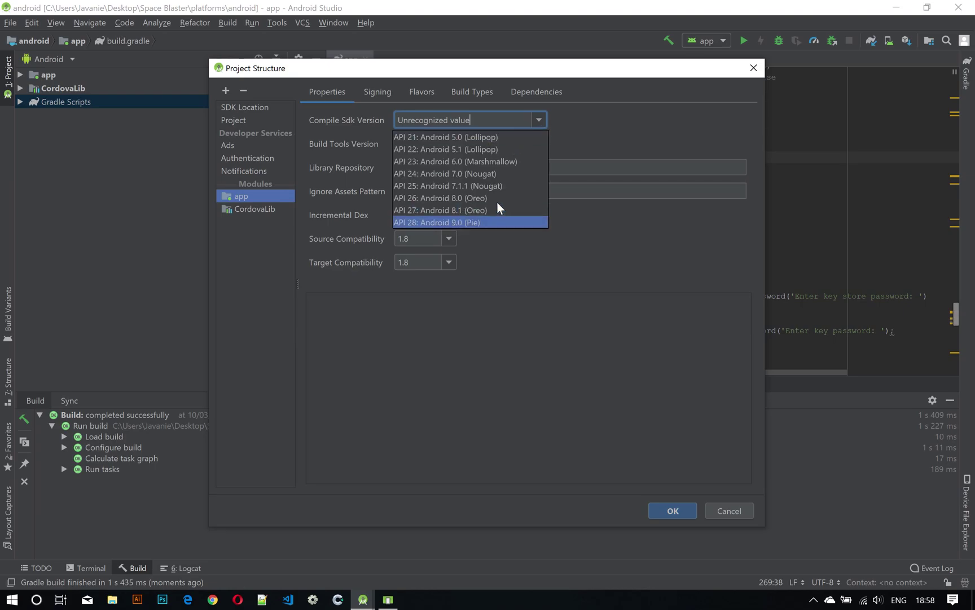
left_click(491, 222)
left_click(485, 143)
left_click(438, 243)
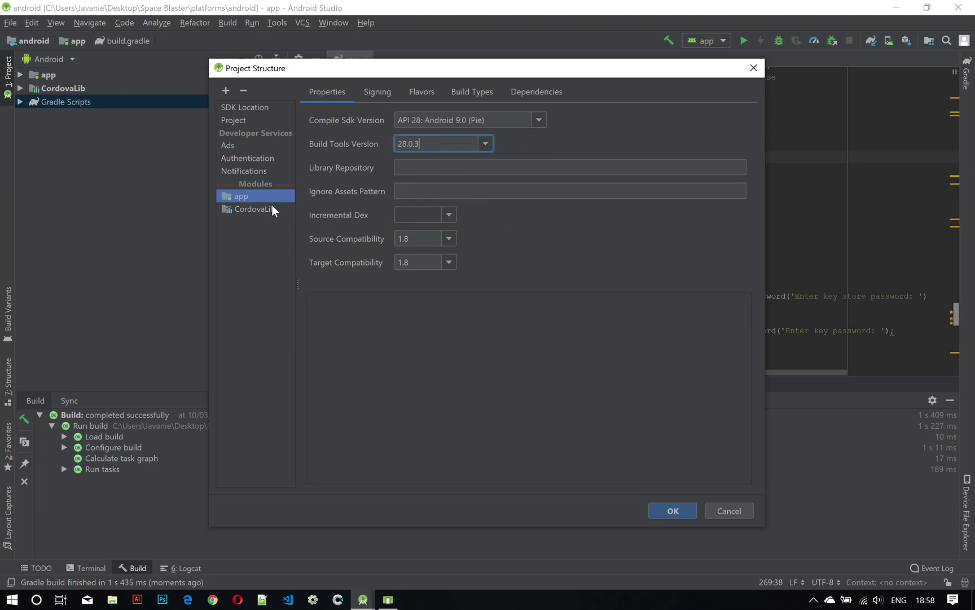
Give CordovaLib the same API 28 compile SDK and build tools 28.0.3, then apply
left_click(266, 208)
left_click(539, 120)
left_click(447, 225)
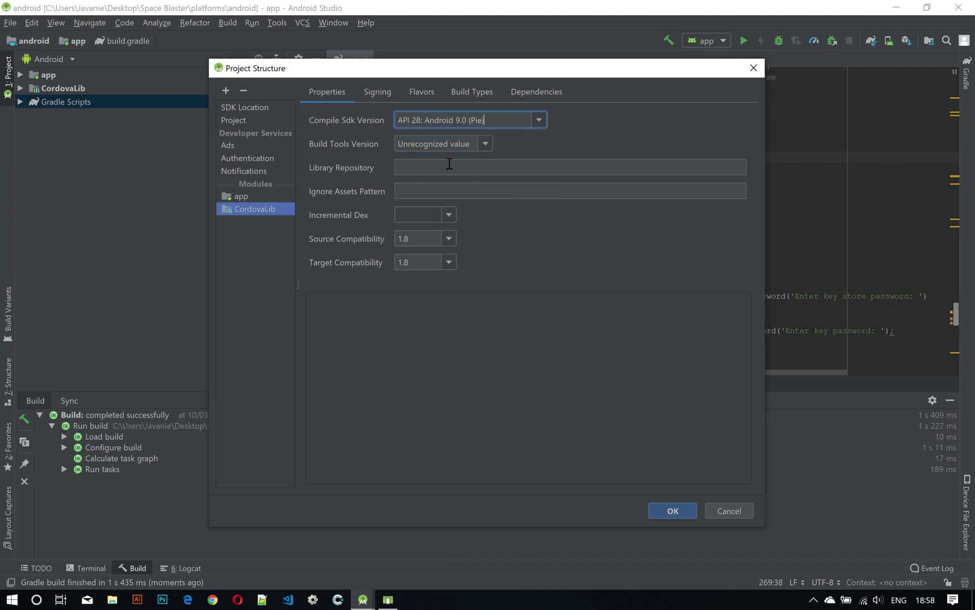
left_click(487, 143)
left_click(438, 243)
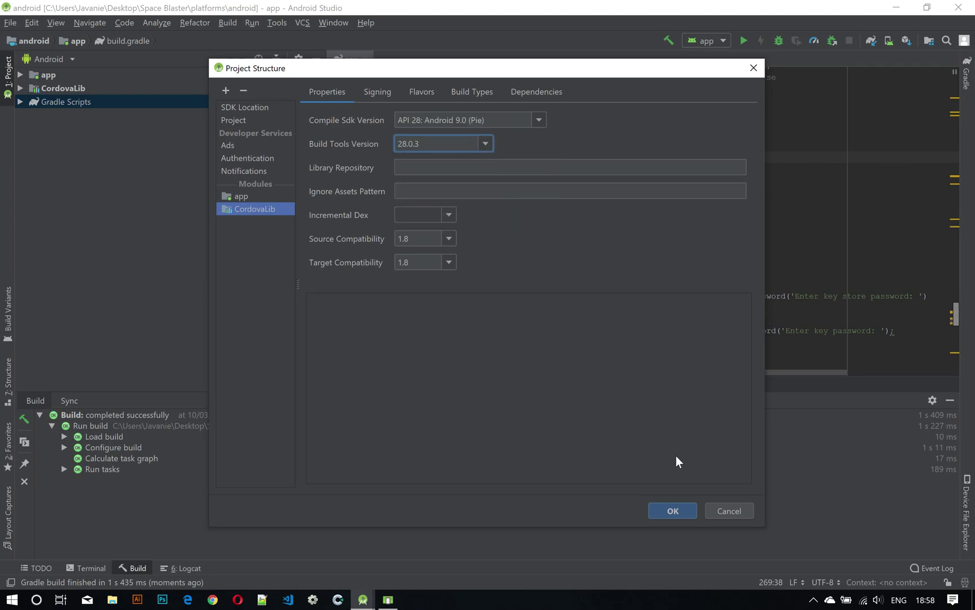
left_click(679, 517)
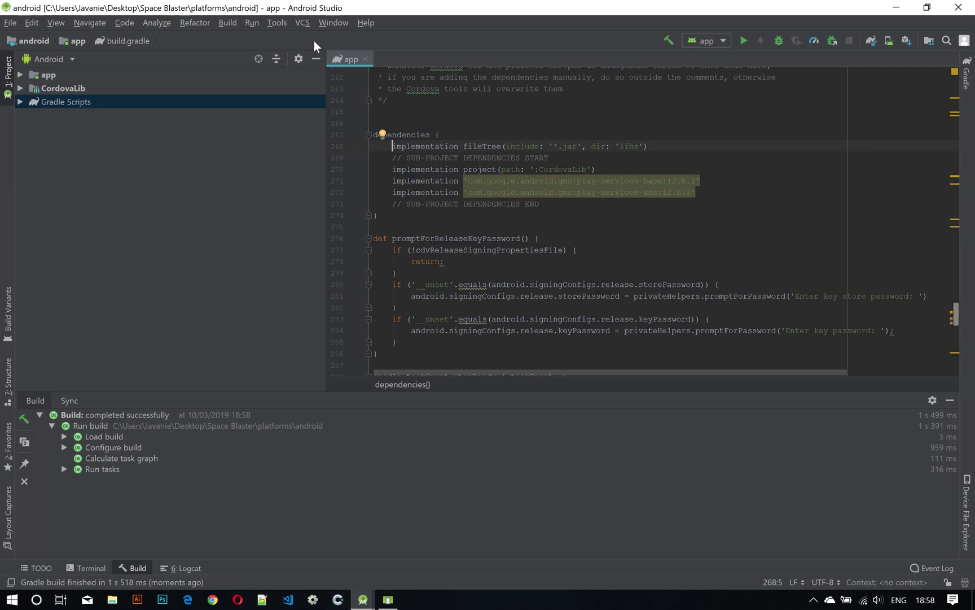
Rebuild the project and open app/assets/www/index.html for editing
left_click(225, 23)
left_click(244, 65)
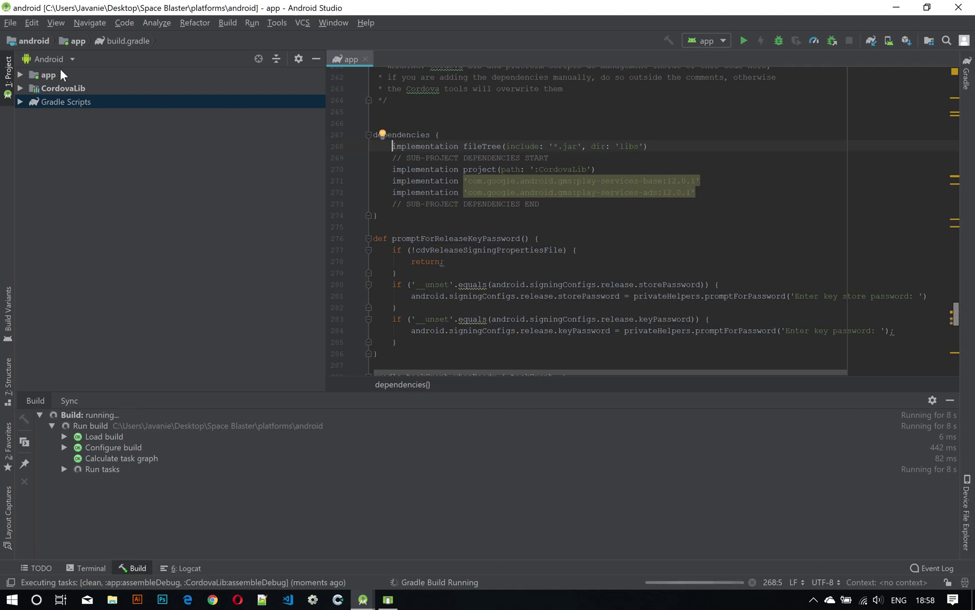
left_click(20, 75)
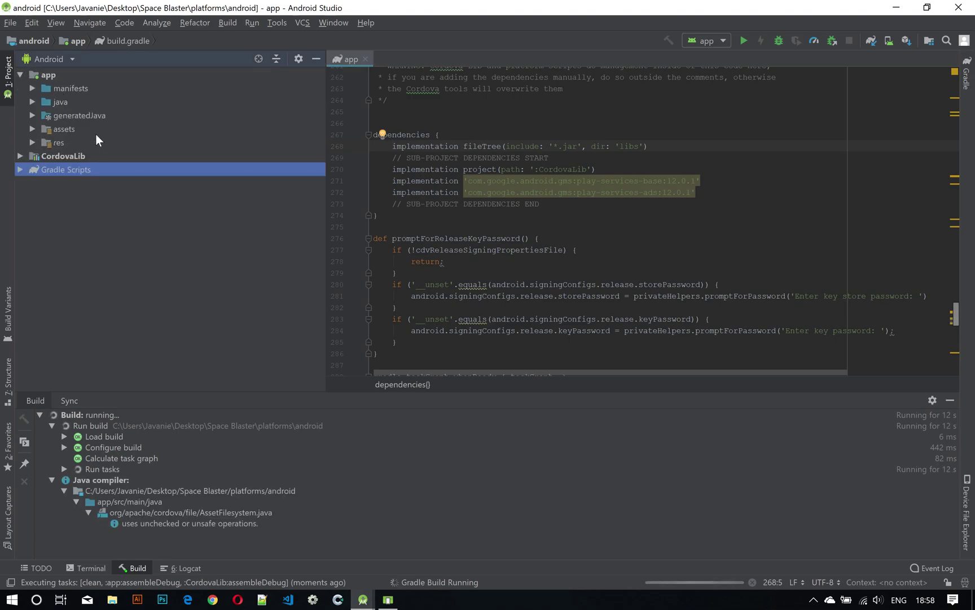
left_click(34, 130)
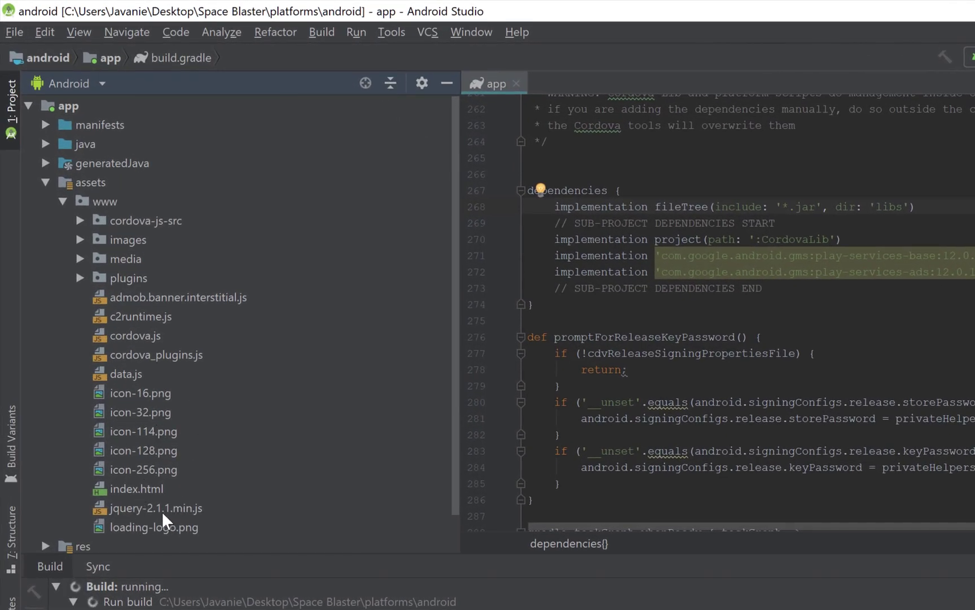
left_click(140, 488)
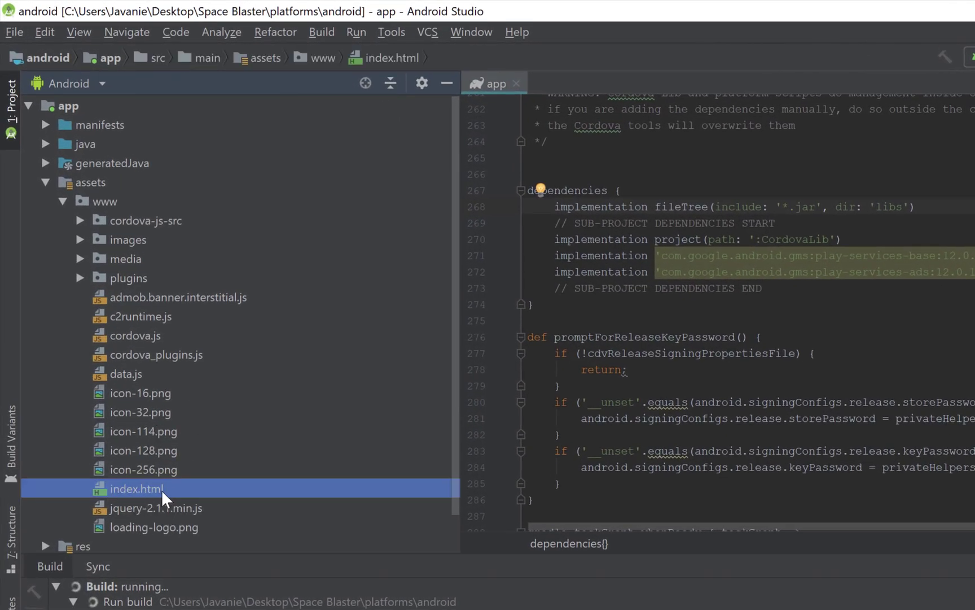
double_click(161, 489)
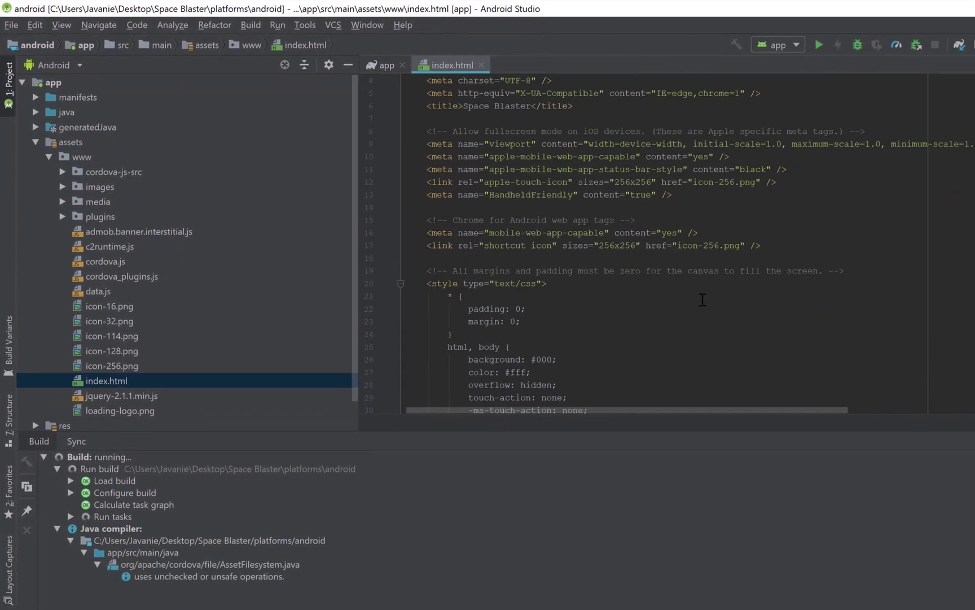
Copy the c2runtime.js script line and paste it on a new line after </script>
scroll(594, 307, "down", 7)
scroll(593, 307, "down", 7)
scroll(594, 307, "down", 4)
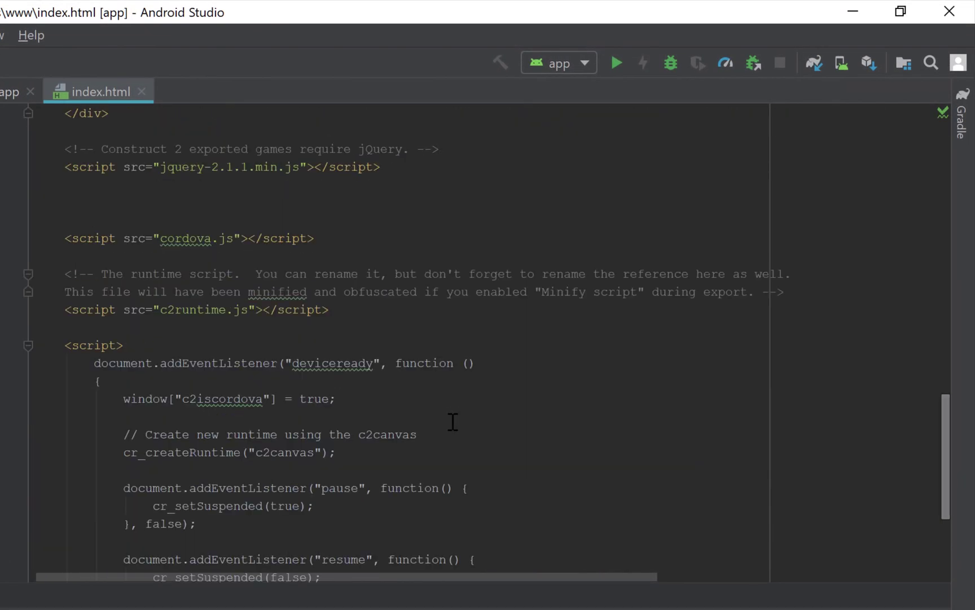
scroll(452, 421, "up", 2)
left_click_drag(348, 395, 63, 403)
key("ctrl+c")
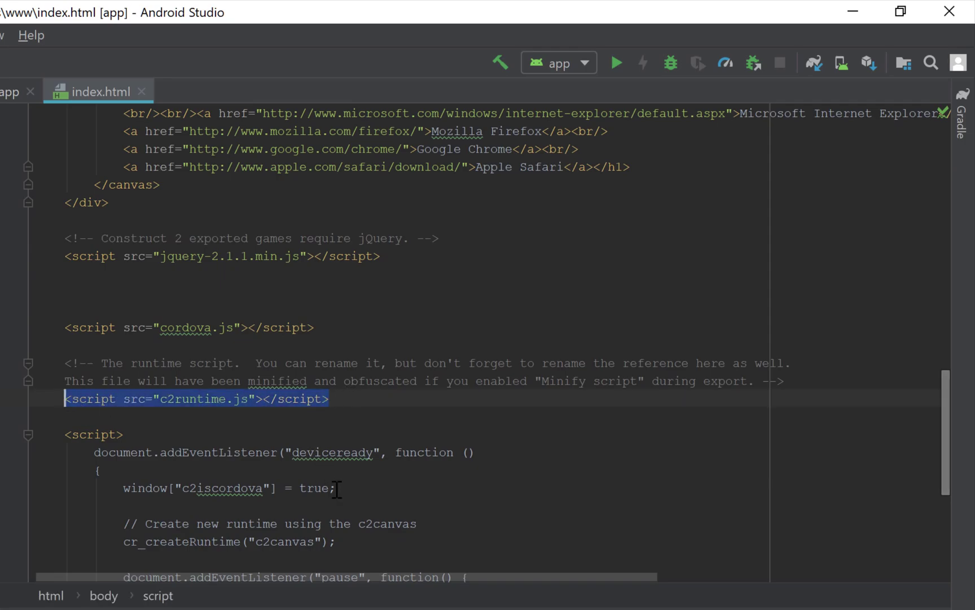
scroll(337, 489, "down", 5)
left_click(130, 481)
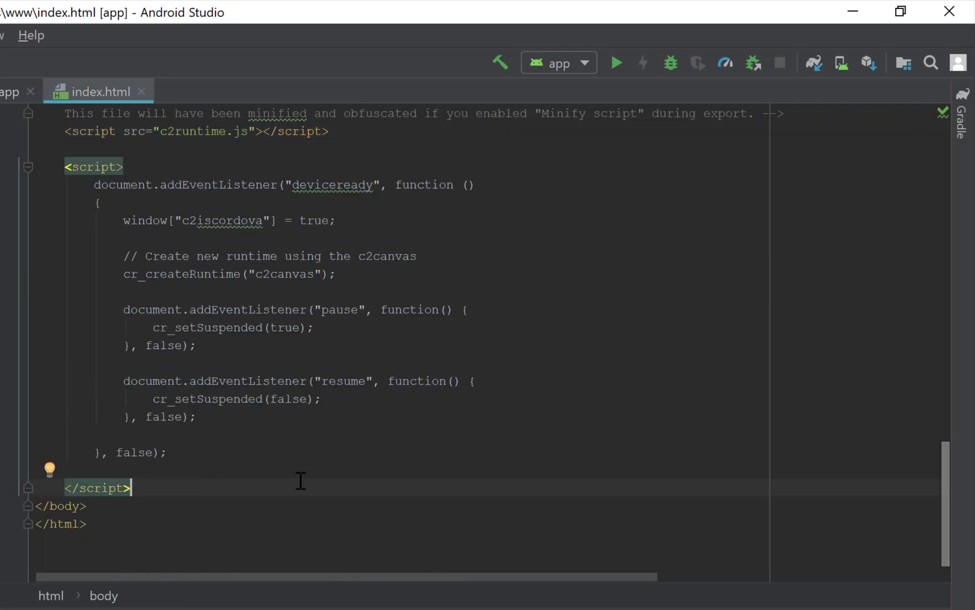
key("Return")
key("ctrl+v")
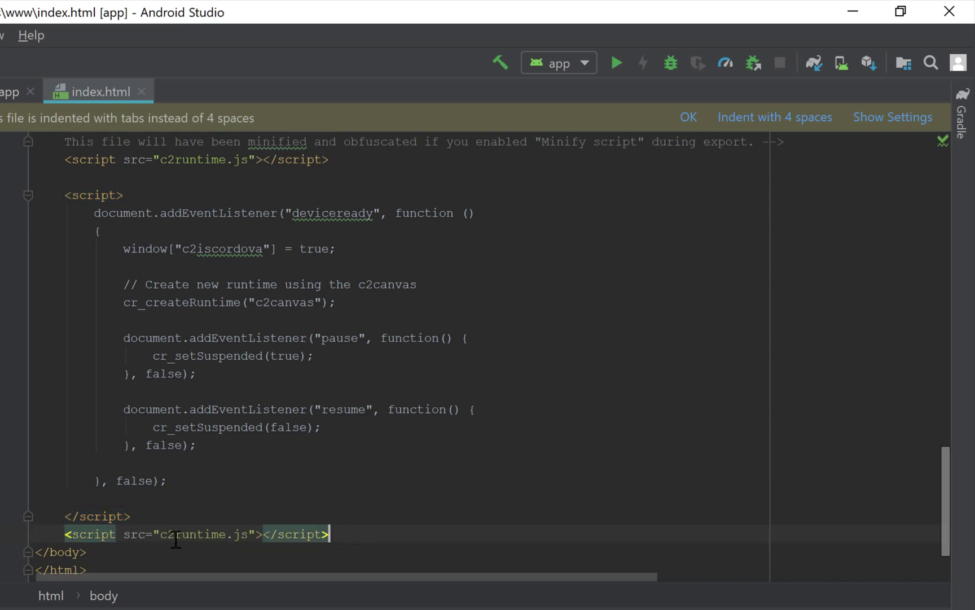
left_click(130, 516)
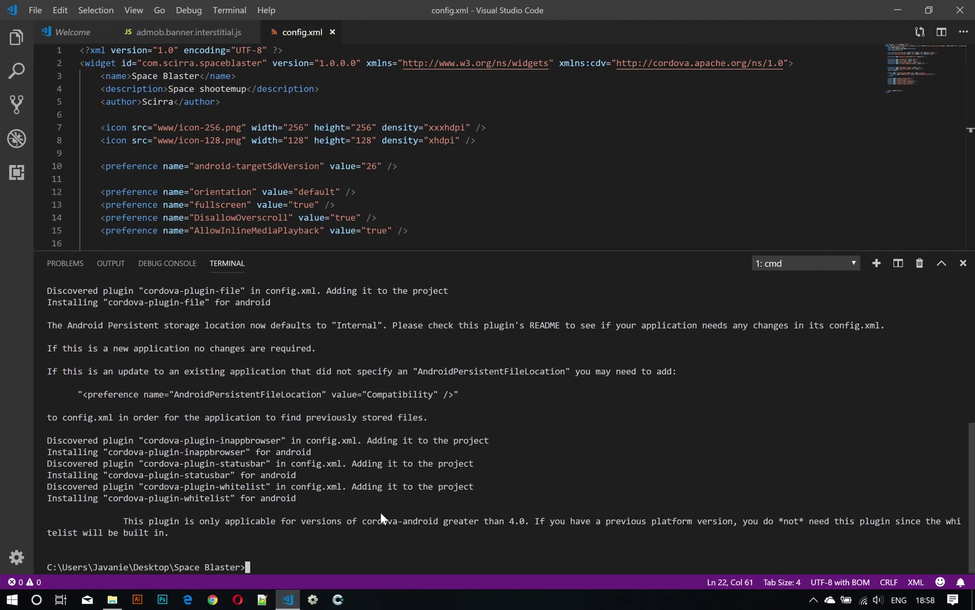
Copy the file name admob.banner.interstitial.js from Space Blaster's www folder in Explorer
left_click(107, 600)
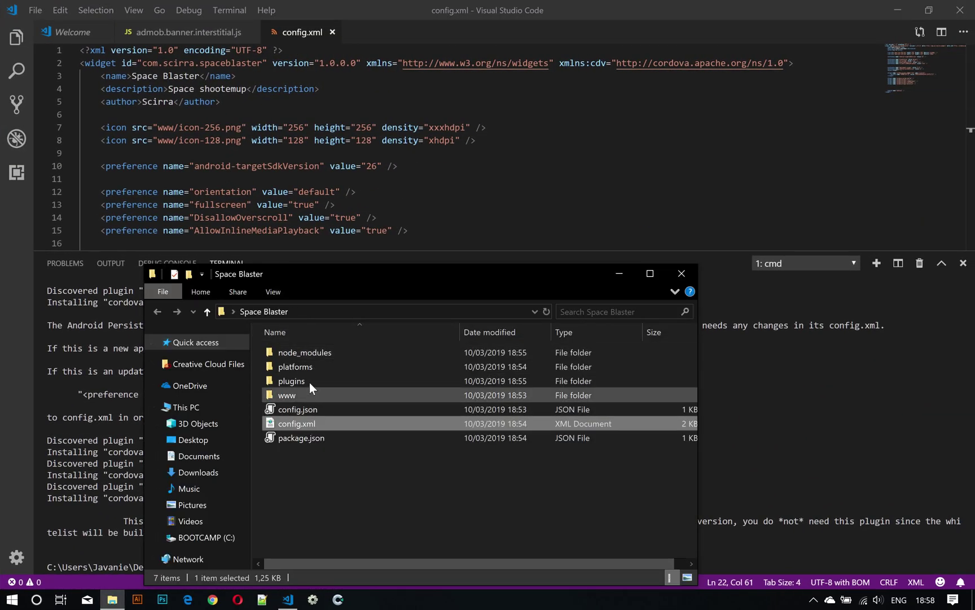
double_click(323, 393)
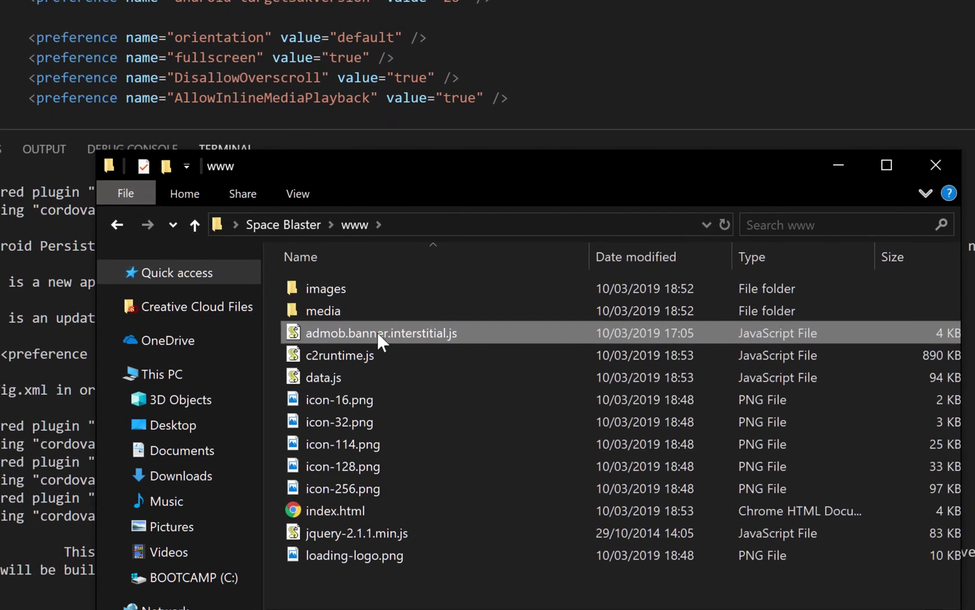
right_click(378, 332)
left_click(452, 286)
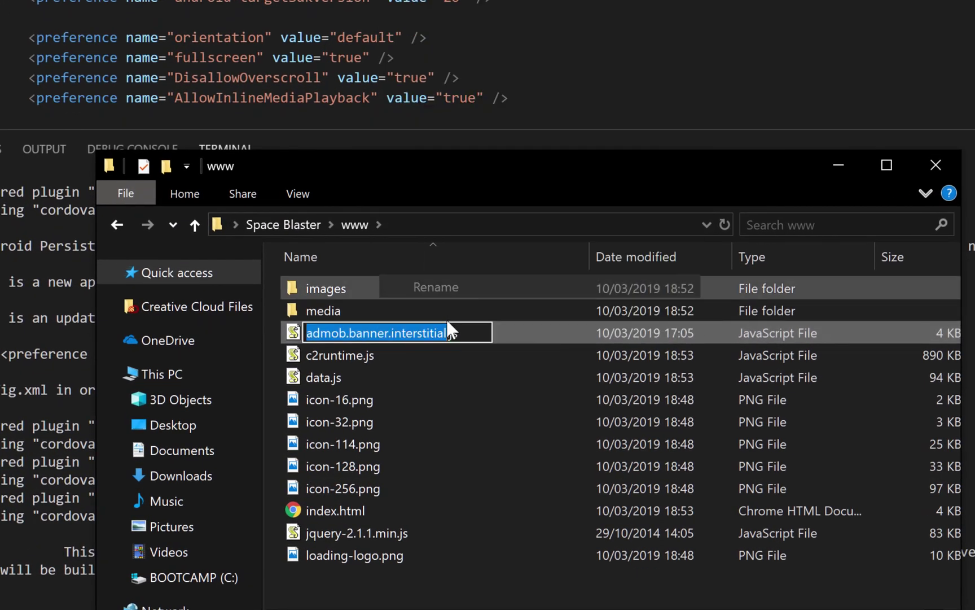
key("ctrl+a")
key("ctrl+c")
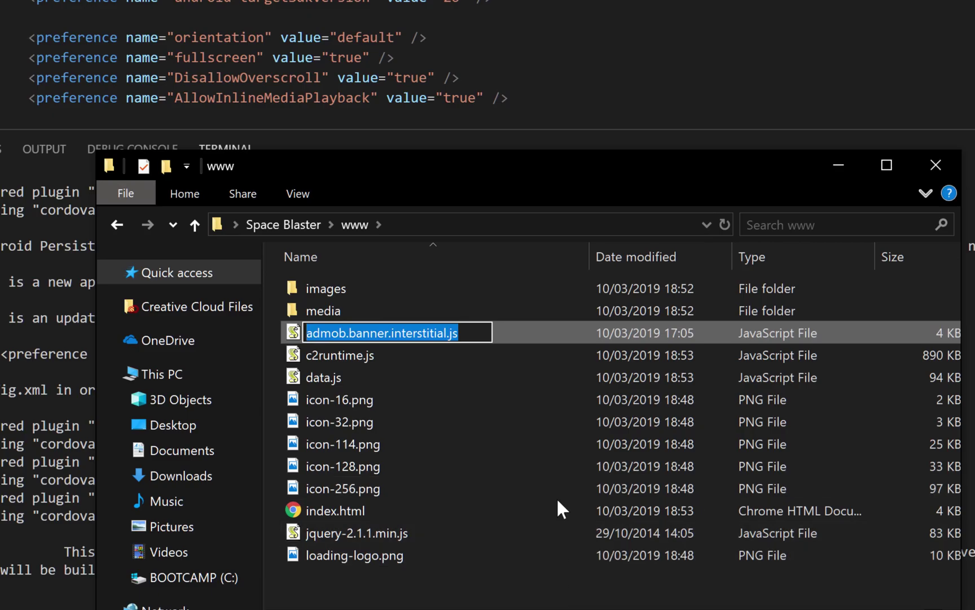
key("alt+Tab")
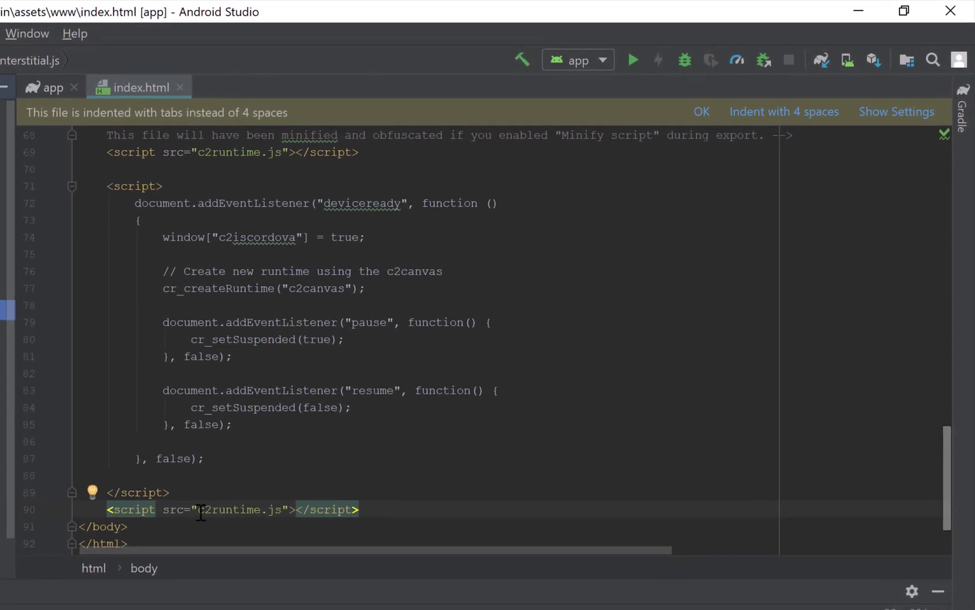
Change the new line 90 script tag to load admob.banner.interstitial.js and run the app
left_click_drag(449, 345, 501, 346)
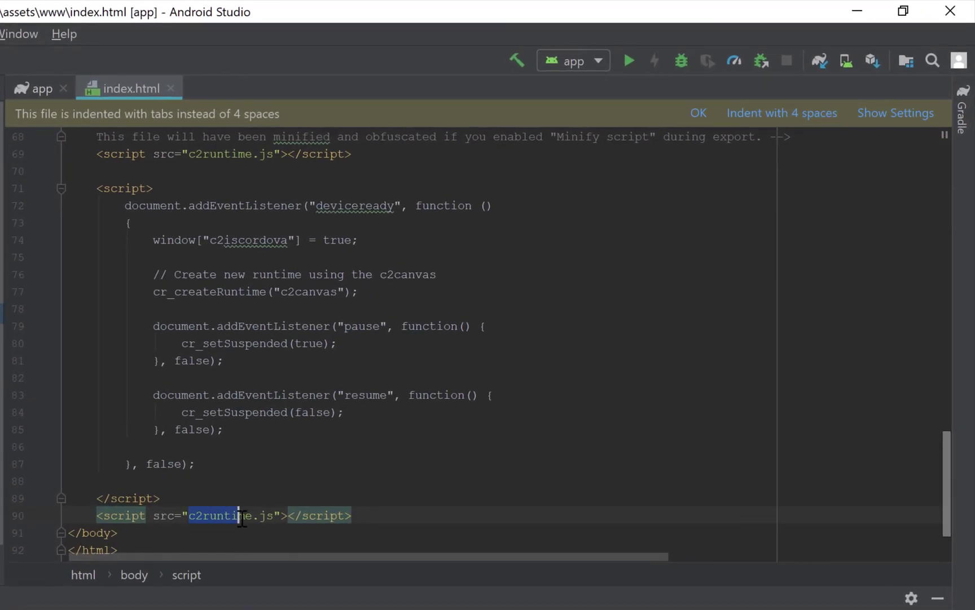
key("ctrl+v")
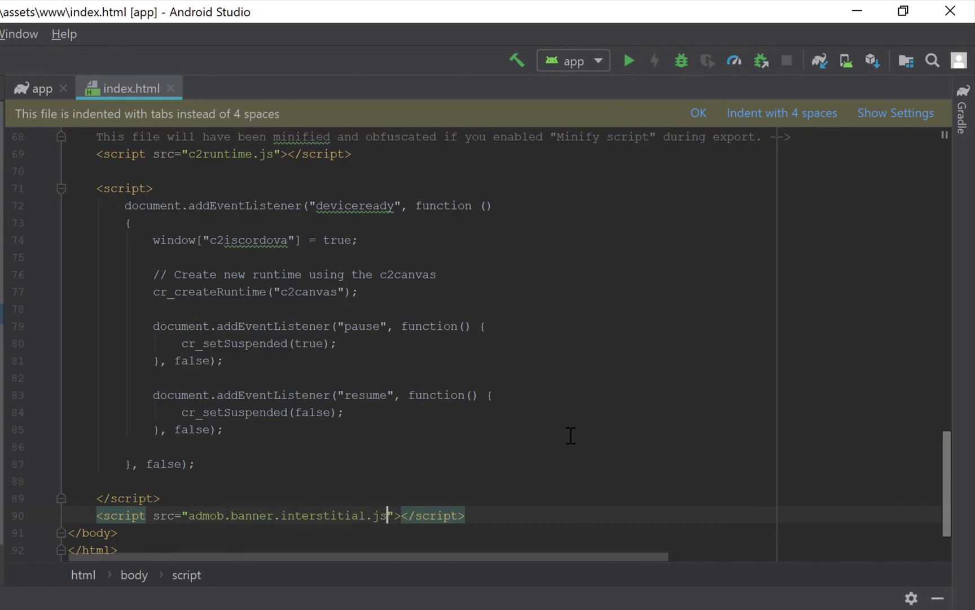
left_click_drag(519, 519, 99, 516)
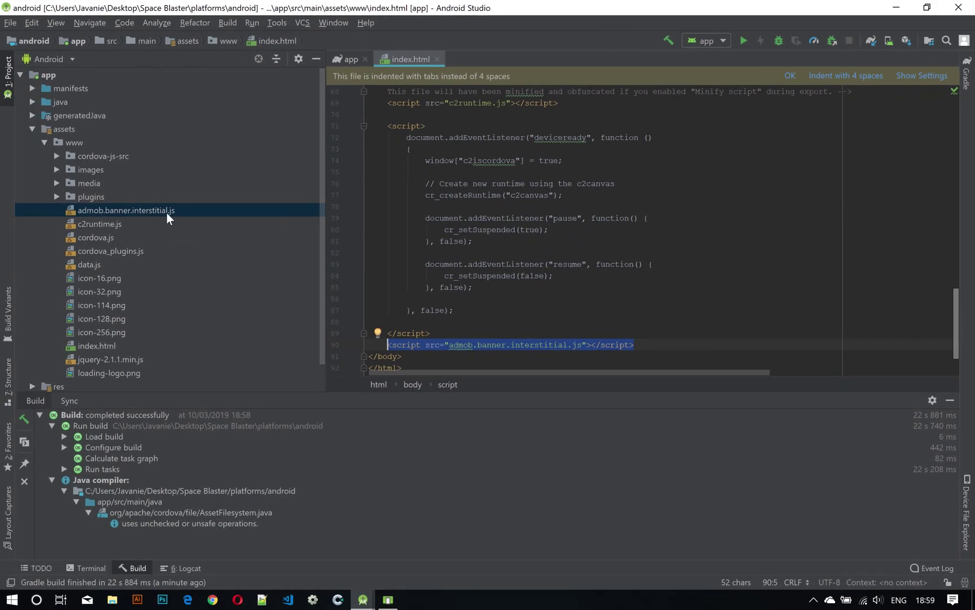
left_click(573, 242)
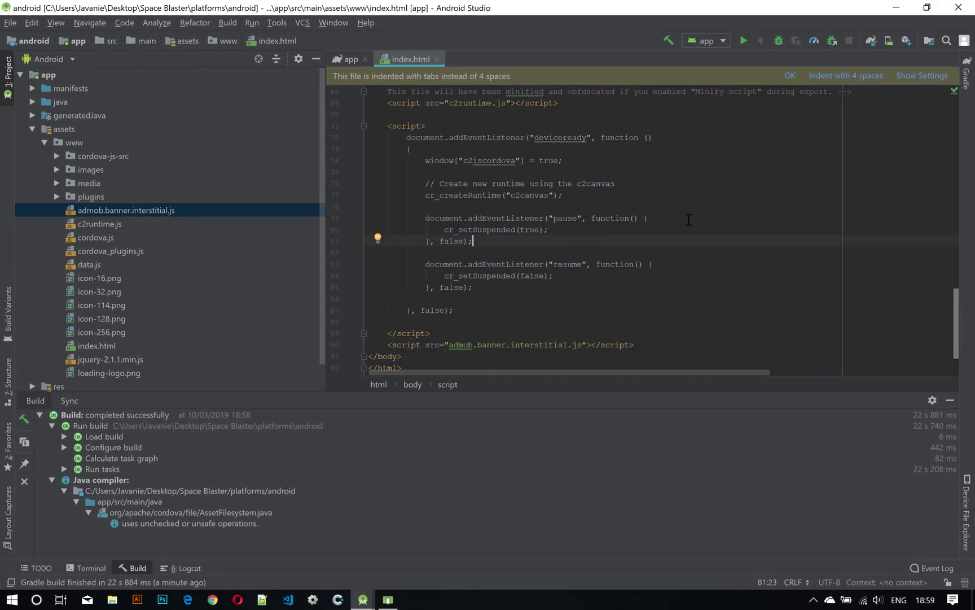
left_click(738, 39)
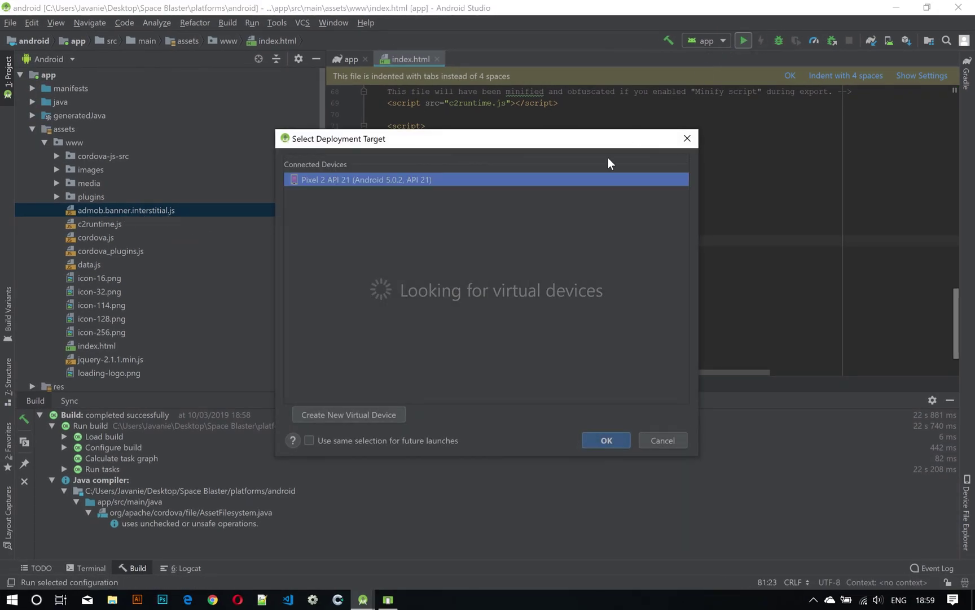
Deploy to the Pixel 2 API 21 emulator and dismiss the tab-indentation notice
left_click(605, 440)
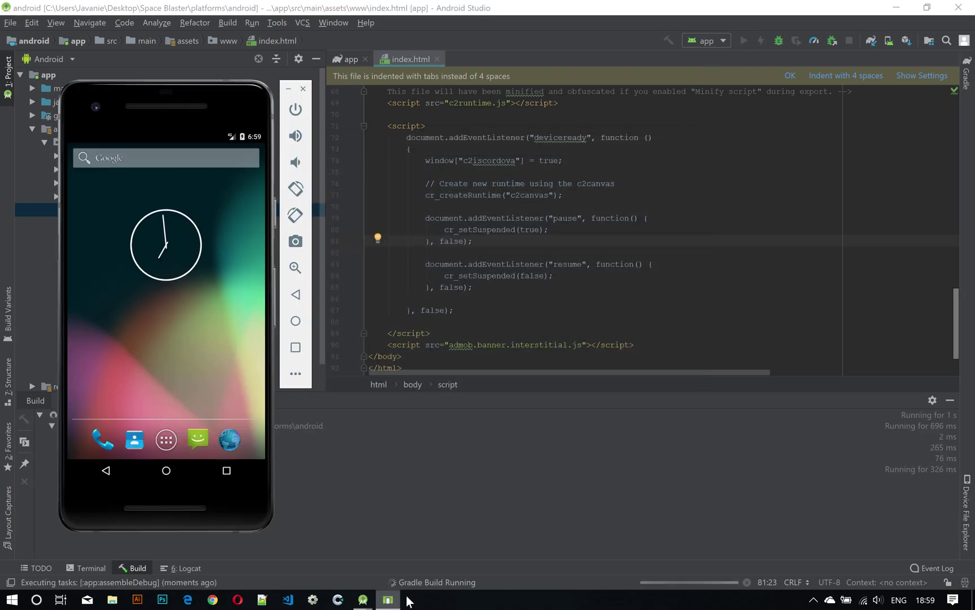
left_click_drag(161, 91, 484, 82)
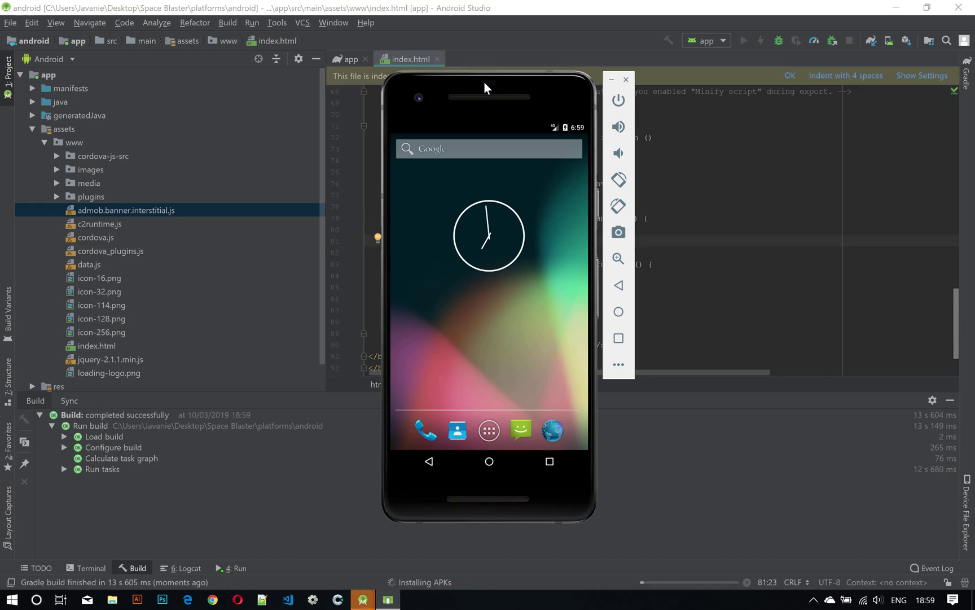
left_click(587, 32)
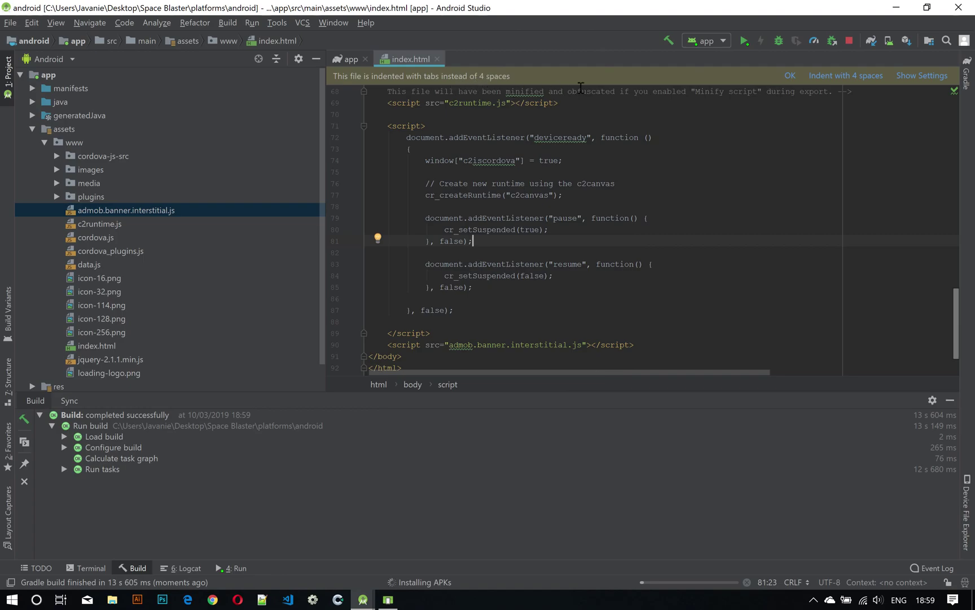
left_click(789, 76)
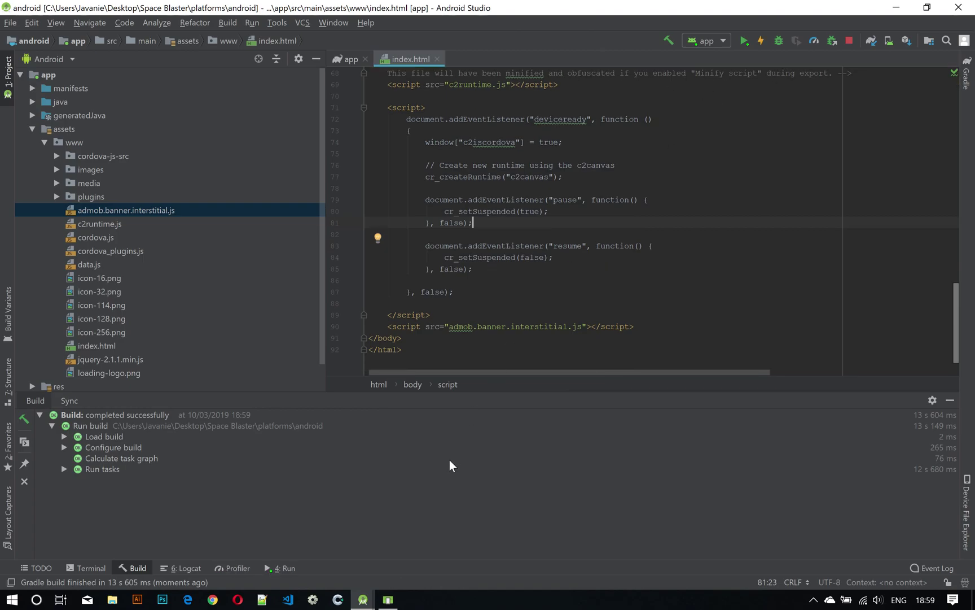
left_click(388, 600)
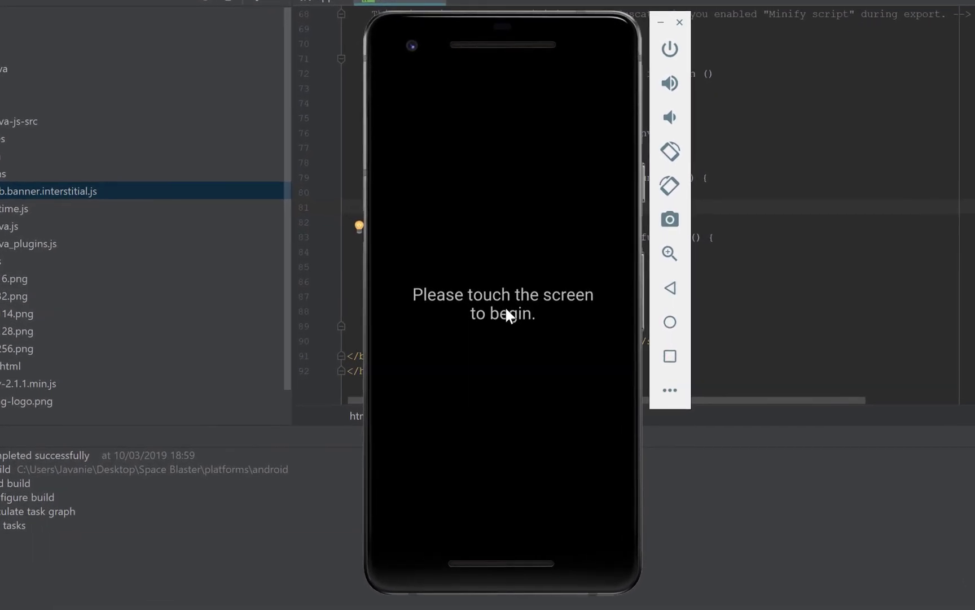
Play Space Blast on the emulator until the interstitial test ad shows, then close it
left_click(507, 311)
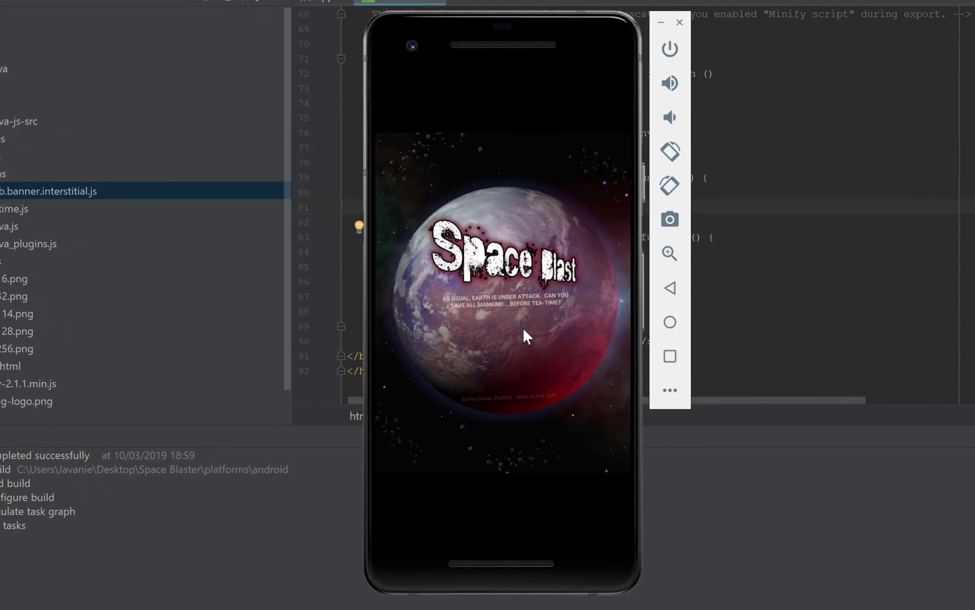
left_click(518, 322)
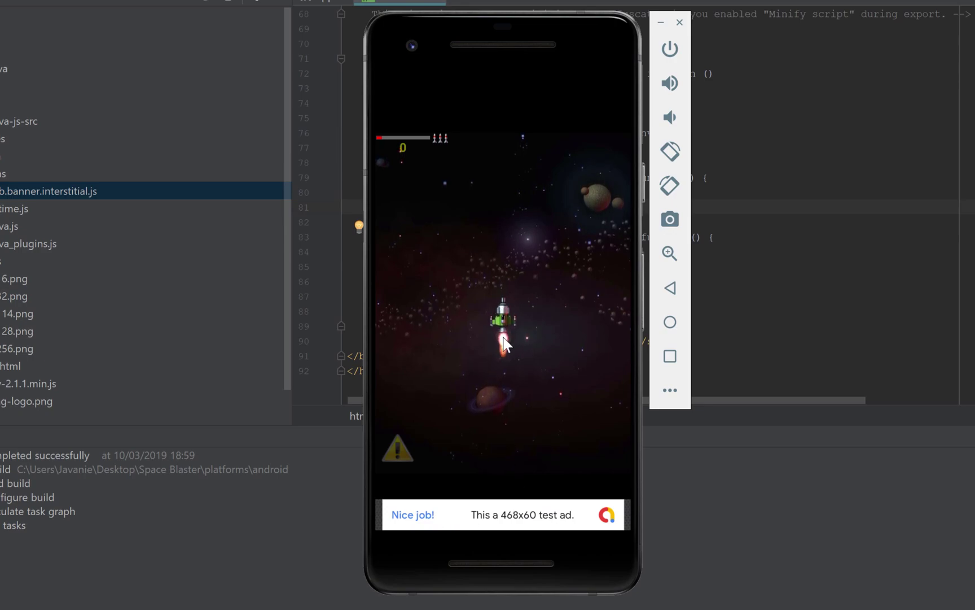
left_click_drag(508, 329, 503, 387)
mouse_move(500, 333)
left_mouse_down()
mouse_move(475, 210)
mouse_move(555, 293)
left_mouse_up()
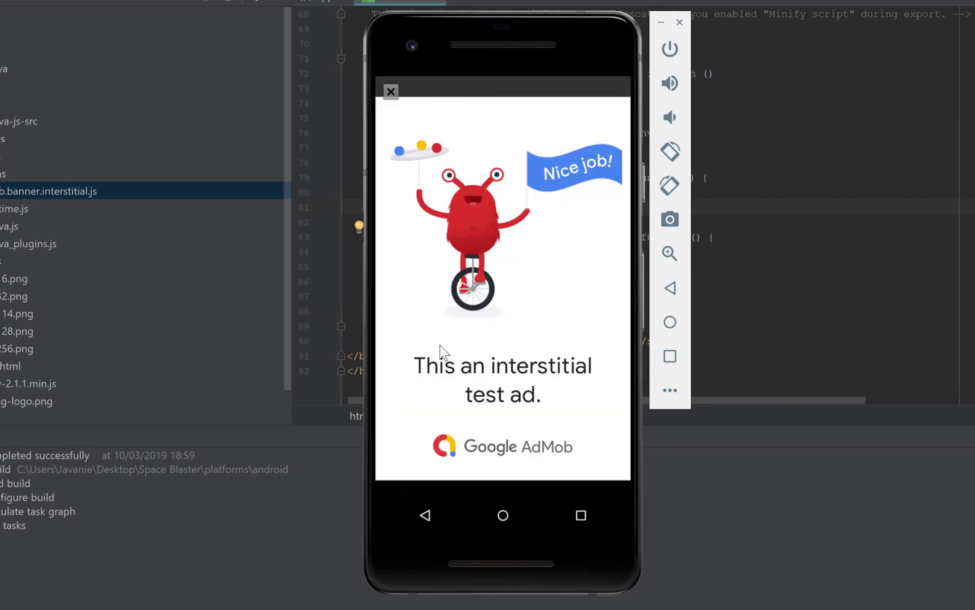
left_click(390, 92)
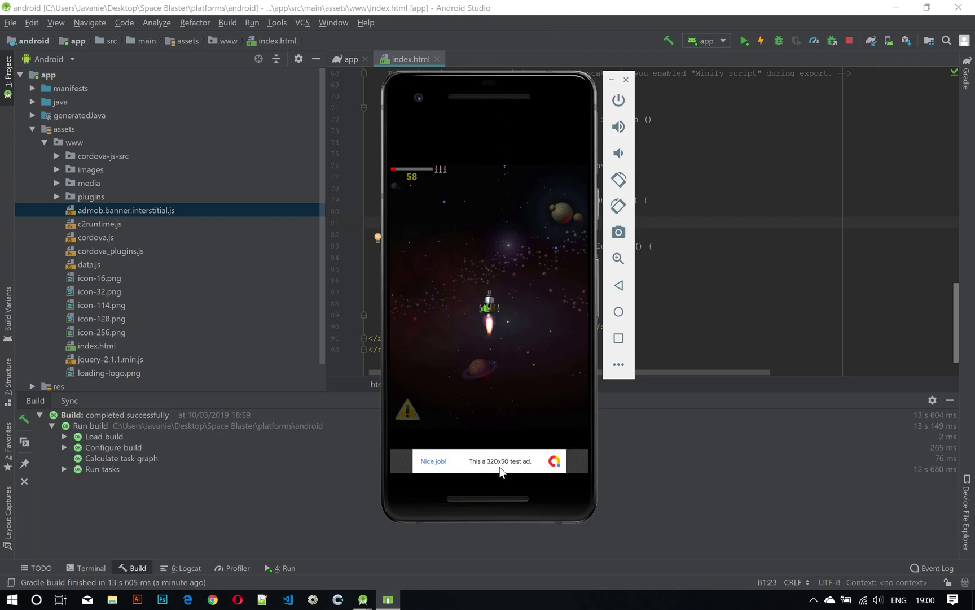
left_click(518, 37)
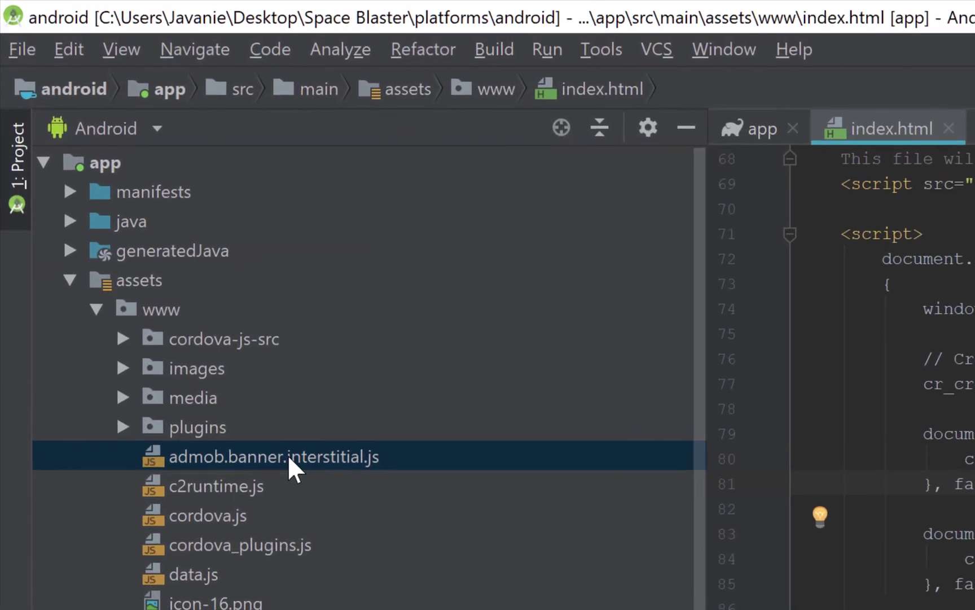
Open admob.banner.interstitial.js and change bannerAtTop from false to true
left_click(142, 213)
double_click(315, 465)
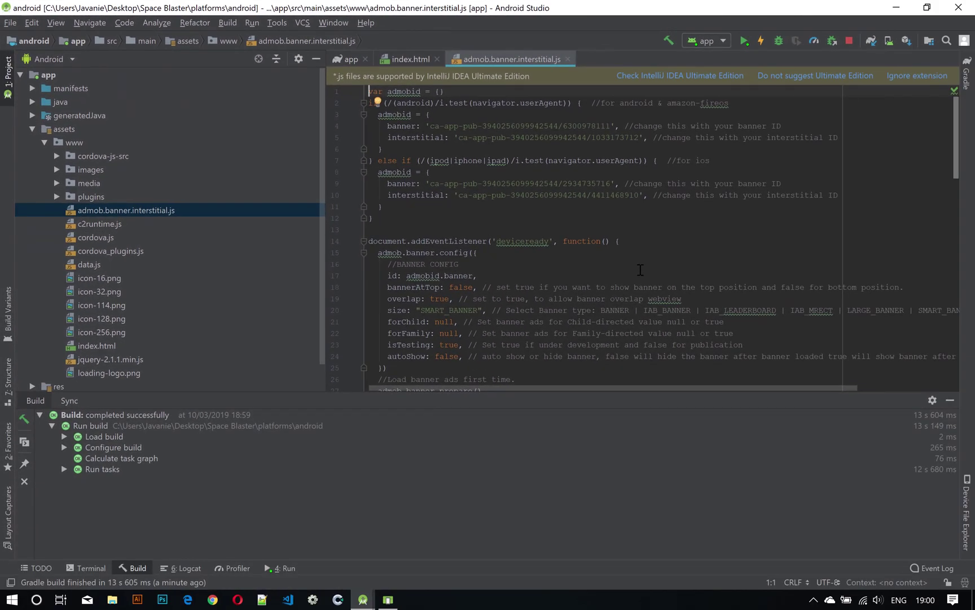
scroll(640, 270, "down", 1)
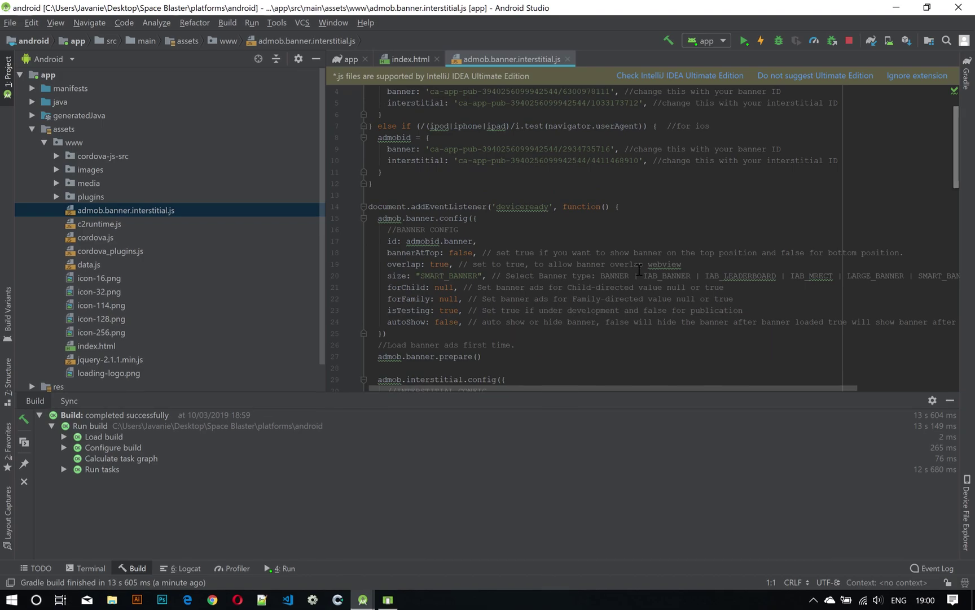
scroll(458, 218, "down", 1)
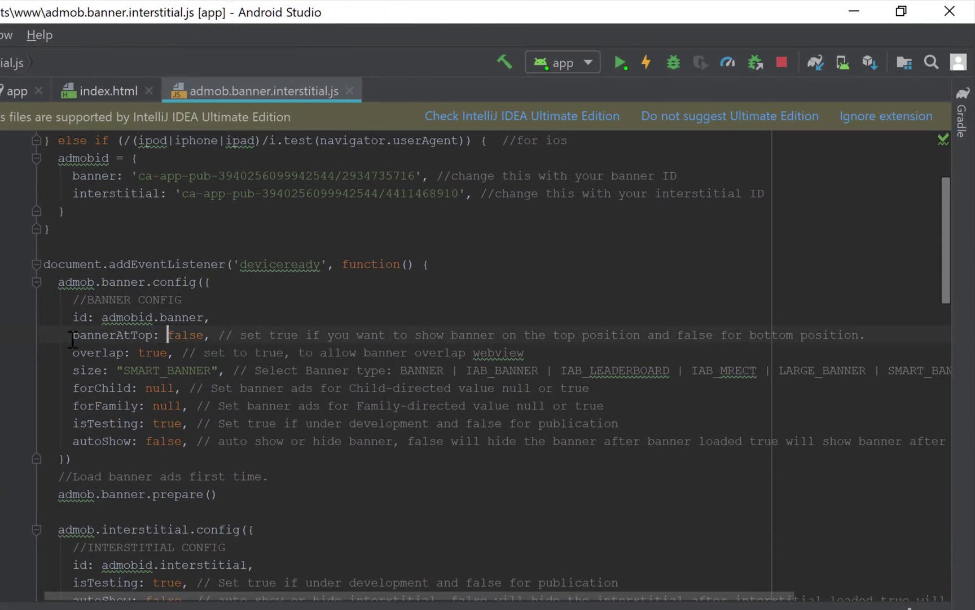
left_click_drag(73, 339, 251, 337)
left_click(233, 405)
left_click_drag(168, 335, 204, 335)
type("true")
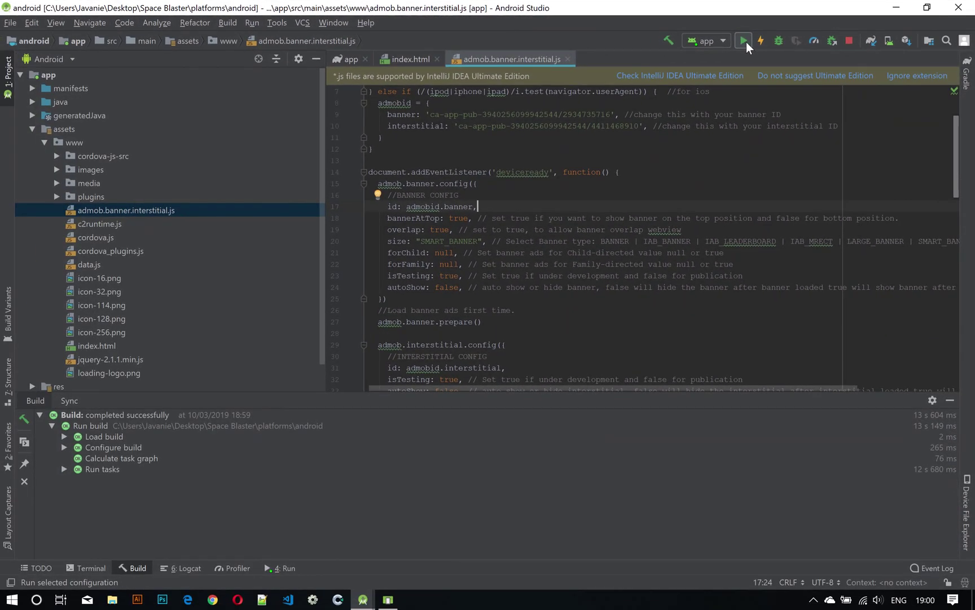
Redeploy to the emulator and start a new game to check the banner sits at the top
left_click(745, 41)
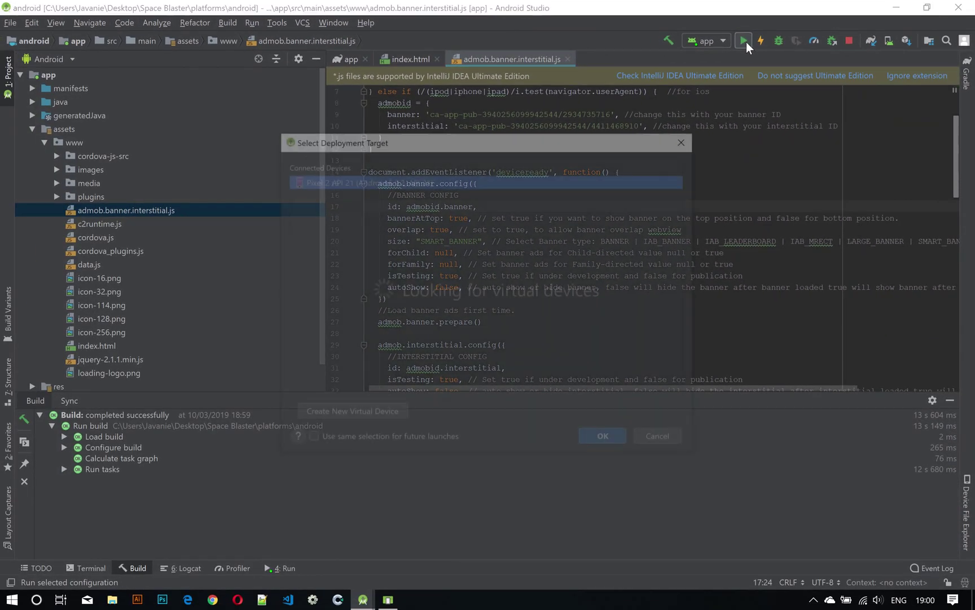
left_click(595, 440)
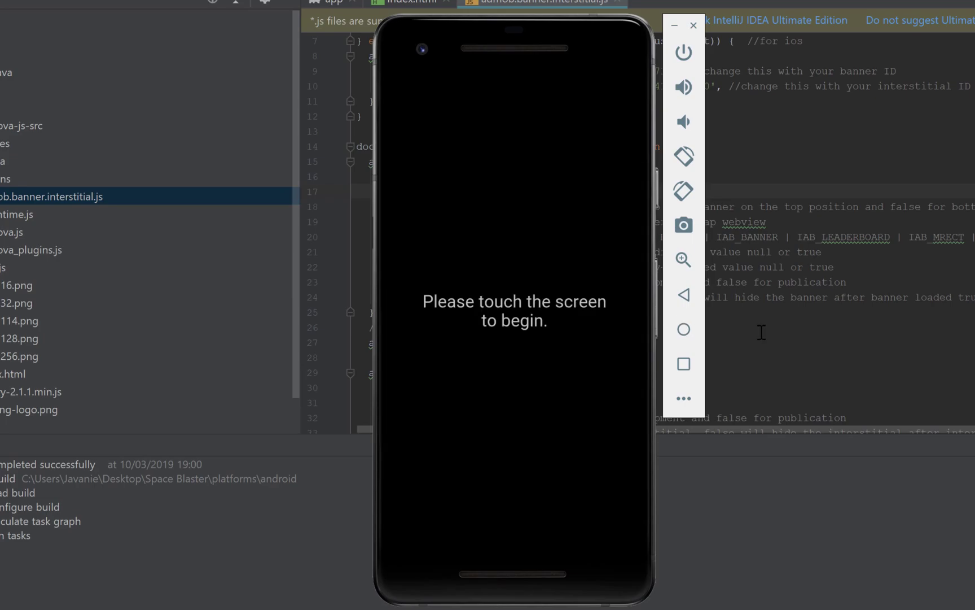
left_click(581, 350)
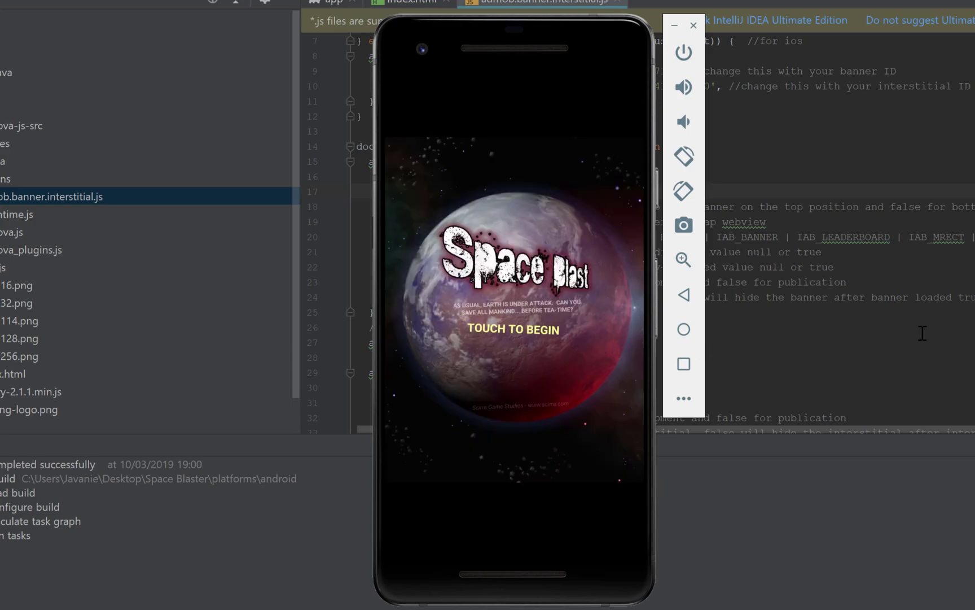
left_click(511, 332)
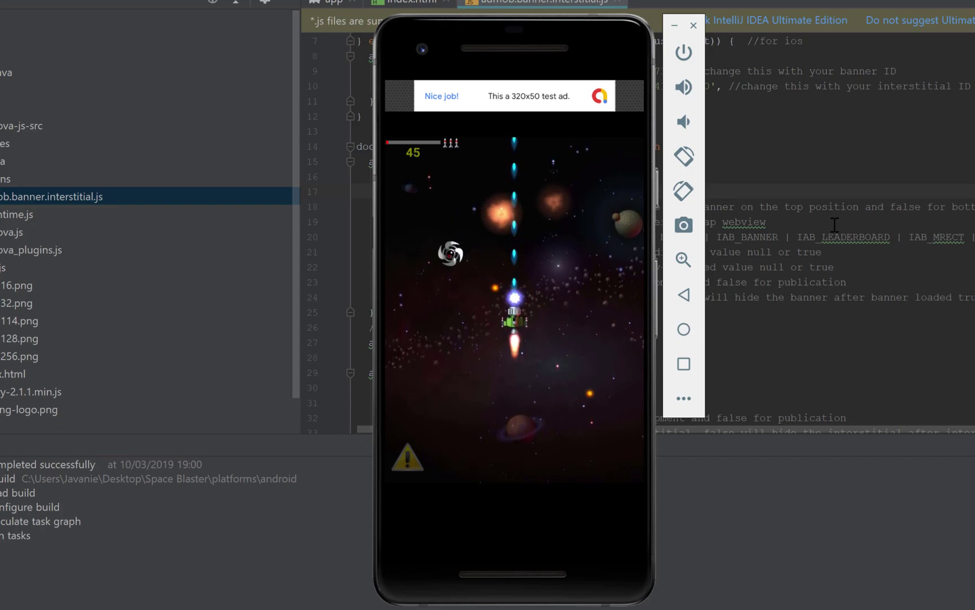
left_click(805, 323)
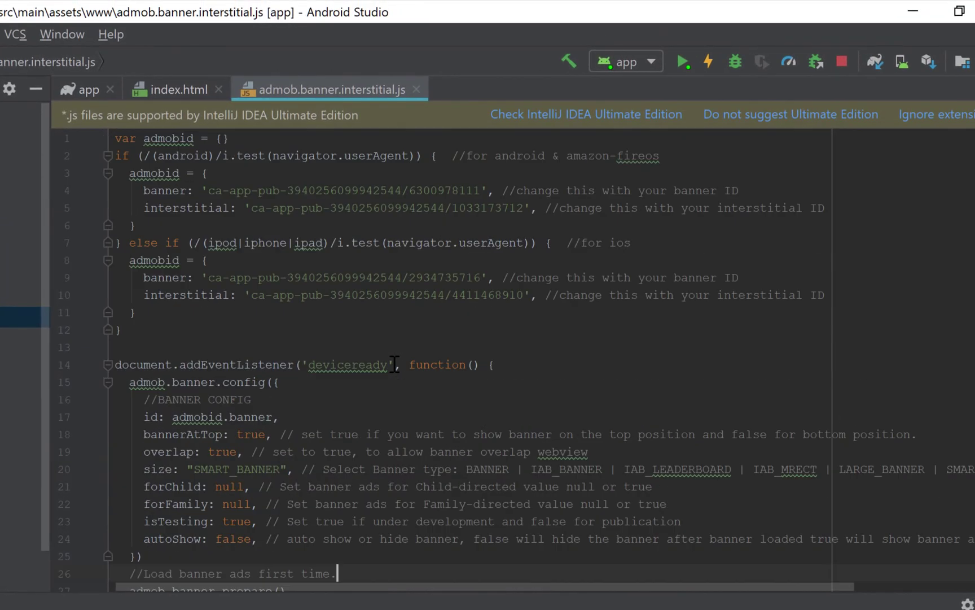
Set isTesting to false on lines 23 and 32 for the banner and interstitial configs
scroll(395, 364, "down", 1)
scroll(391, 365, "down", 1)
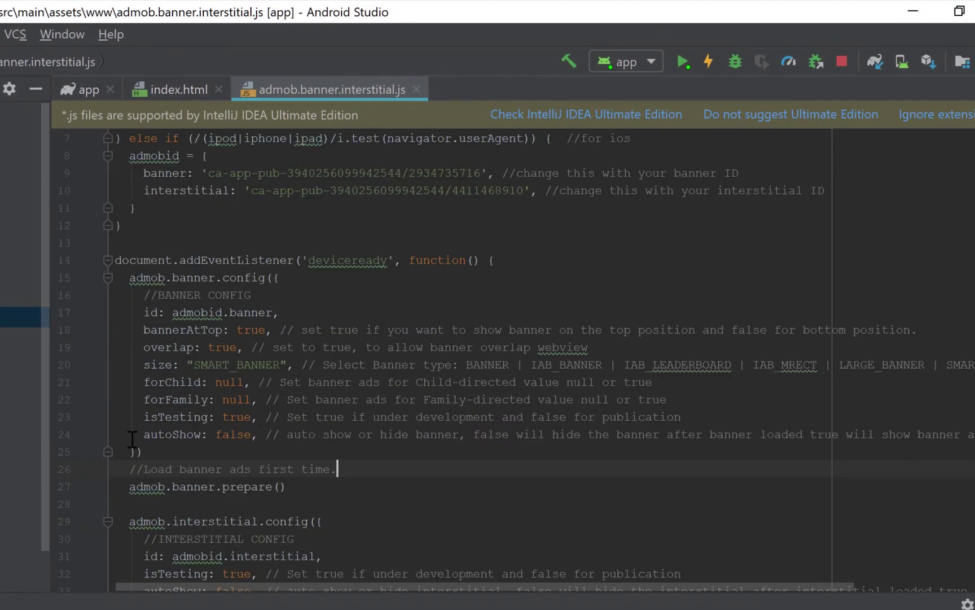
left_click_drag(144, 418, 246, 418)
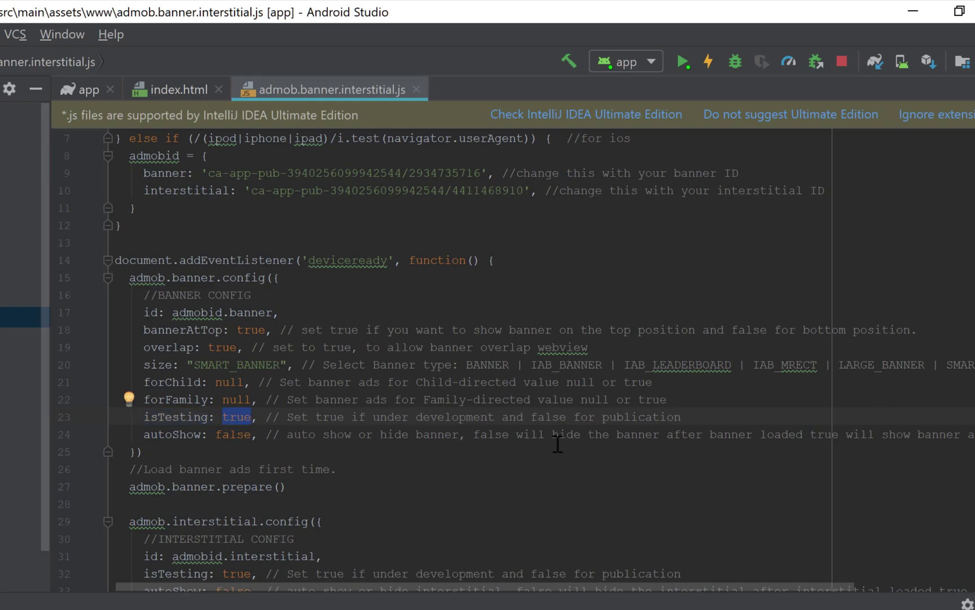
type("false")
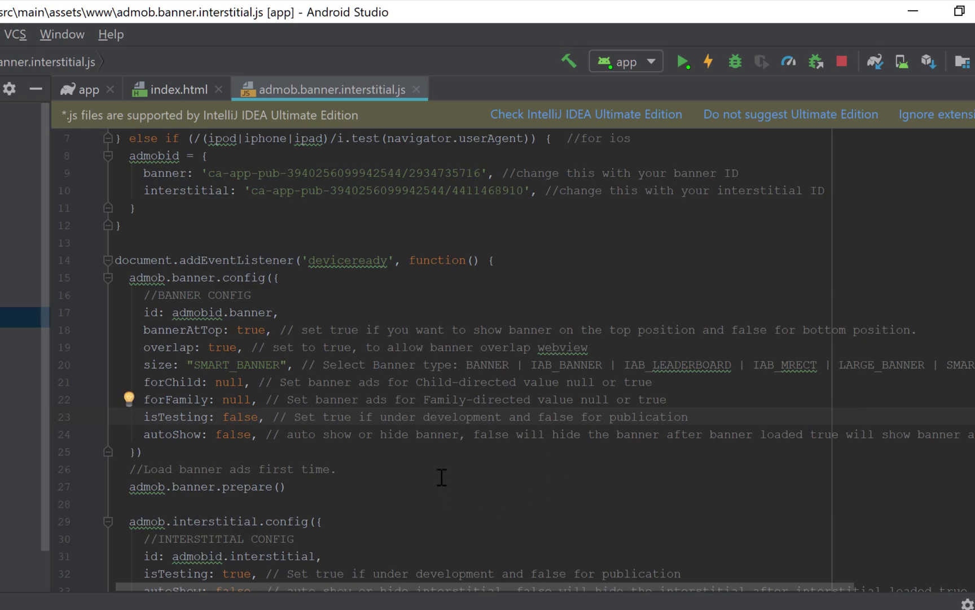
scroll(429, 476, "down", 1)
left_click_drag(222, 522, 239, 520)
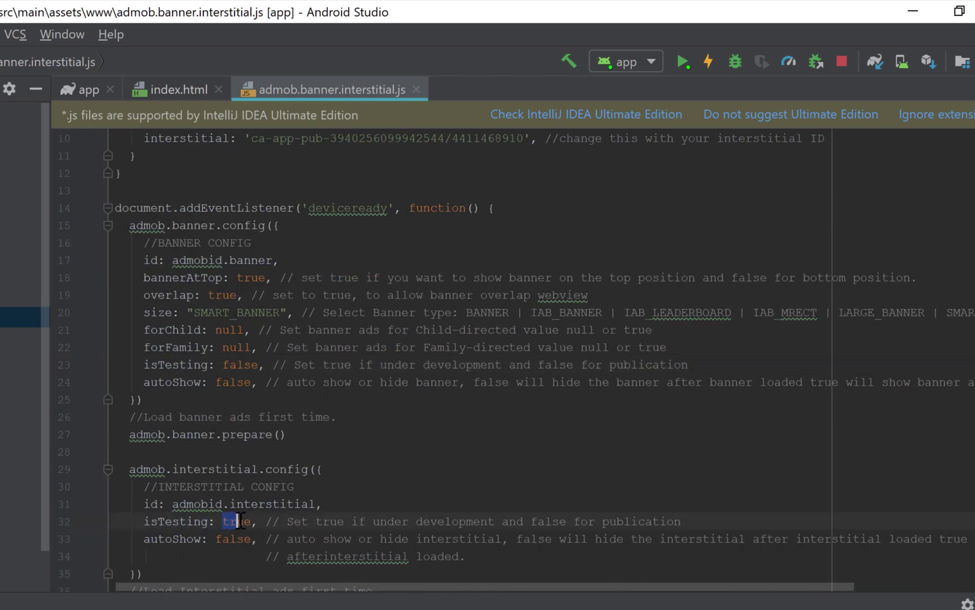
type("false")
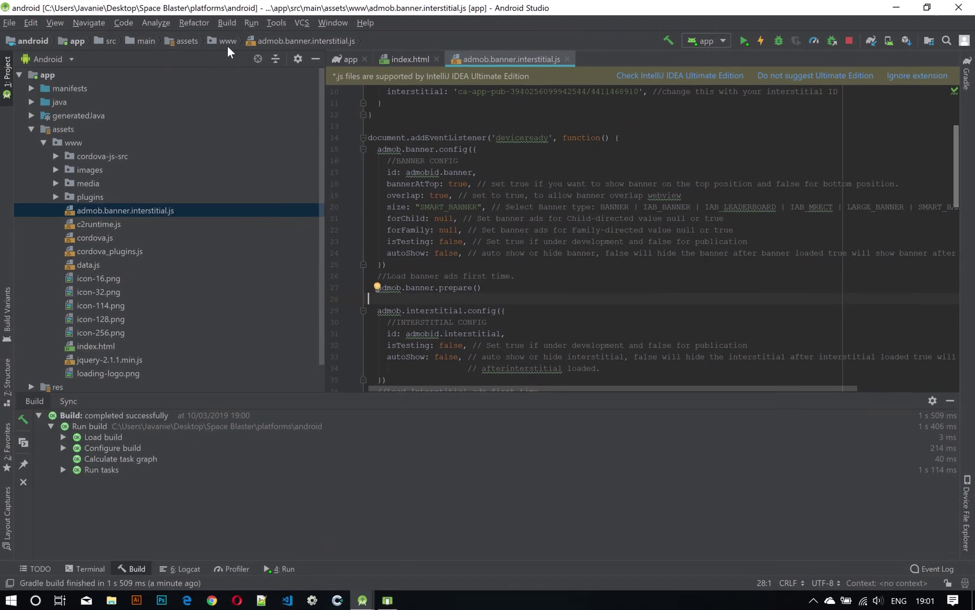
left_click(228, 23)
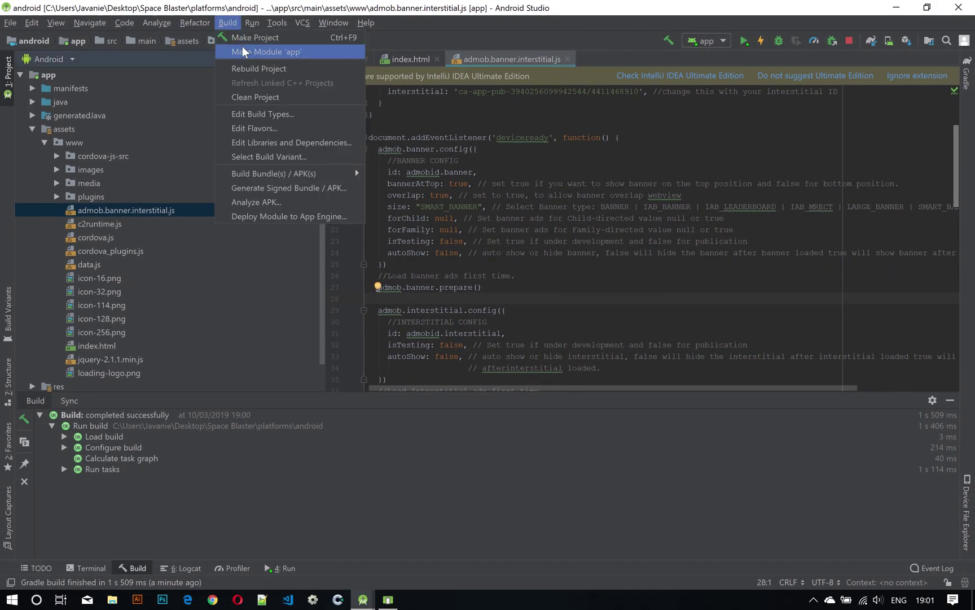
left_click(284, 188)
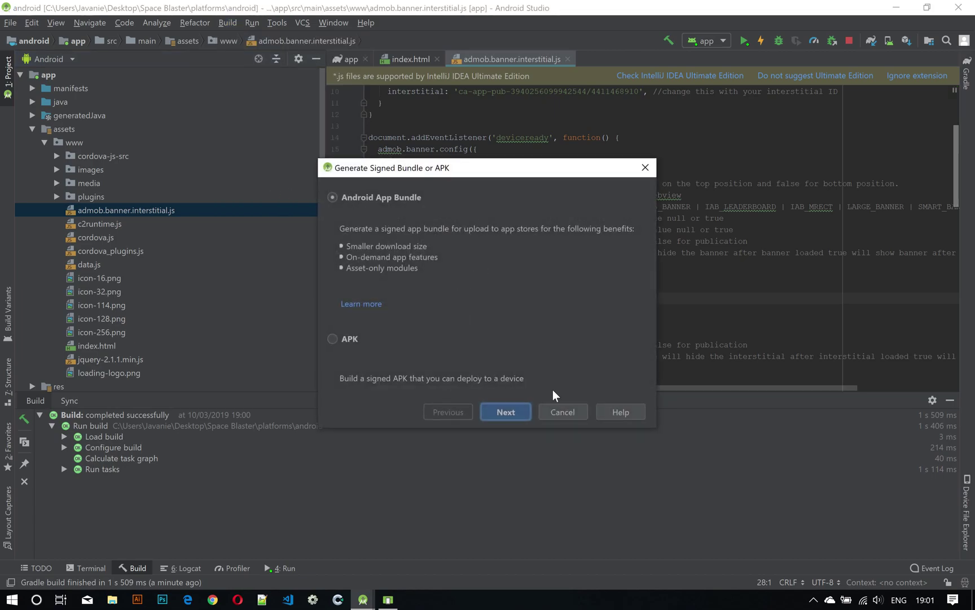
left_click(524, 416)
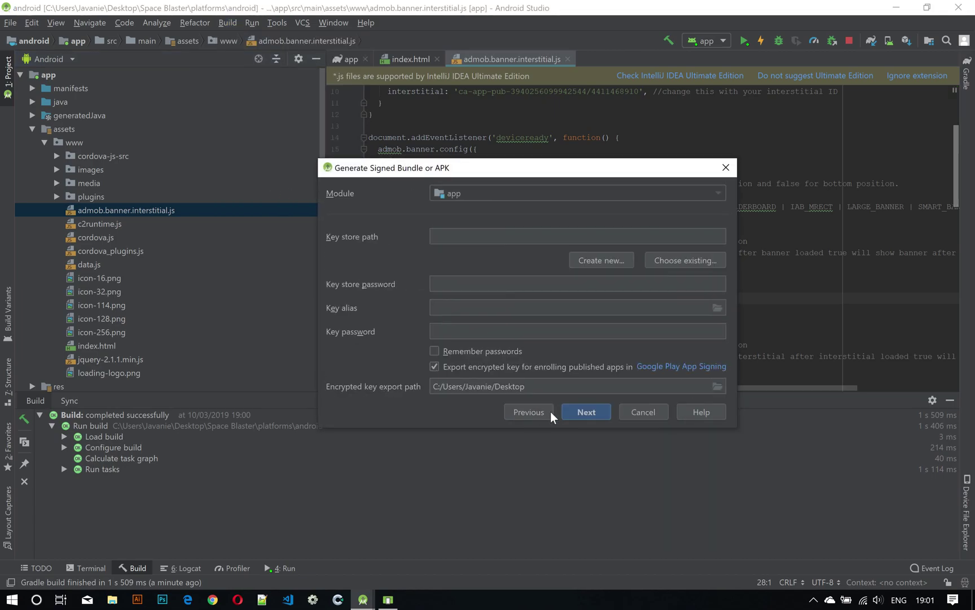
left_click(644, 412)
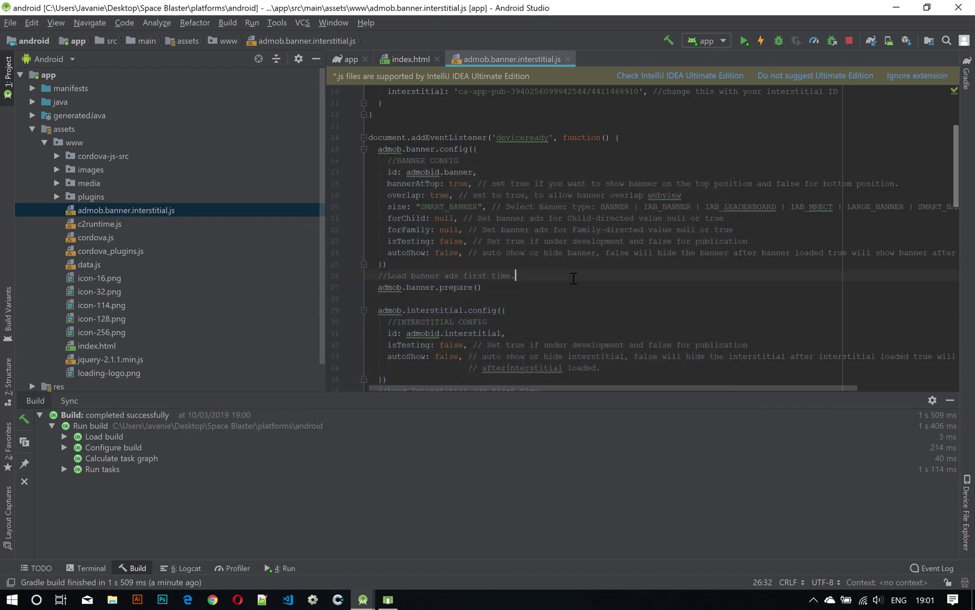